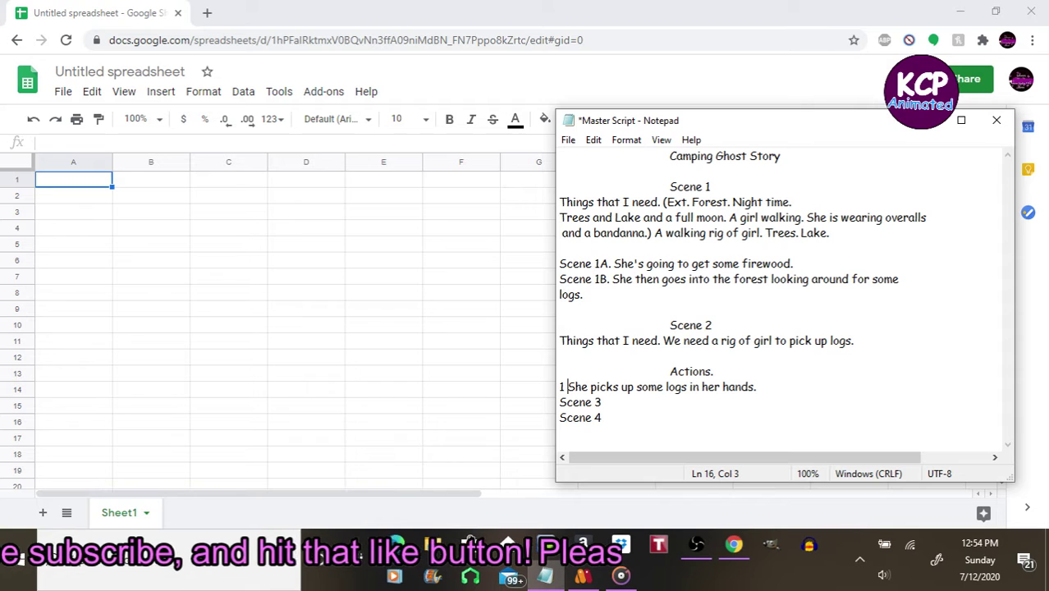
Step: Label the action line "She picks up some logs in her hands." as "Scene 2 1A"
key("BackSpace")
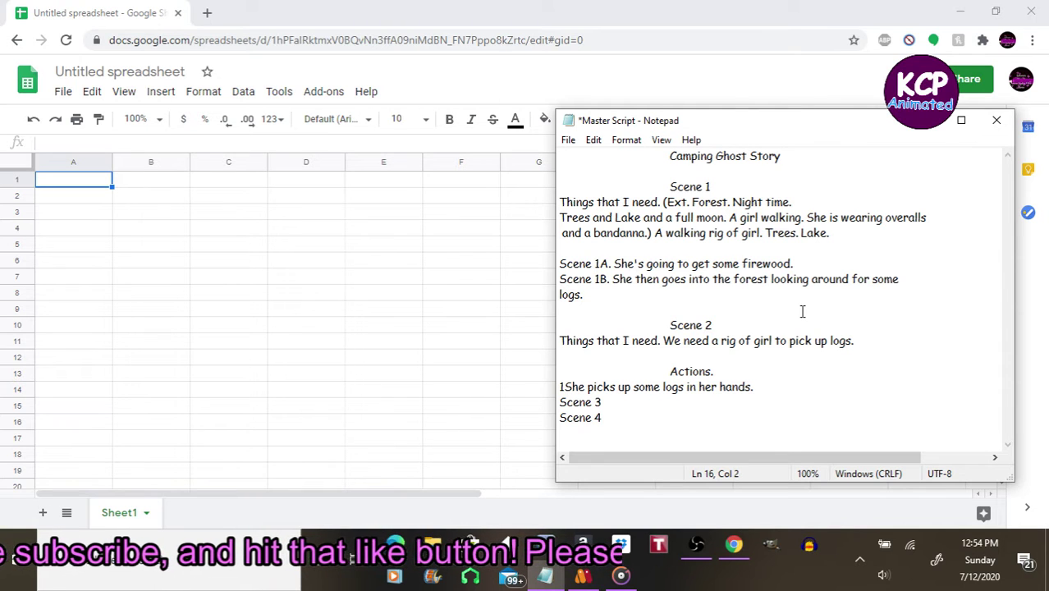
type("a")
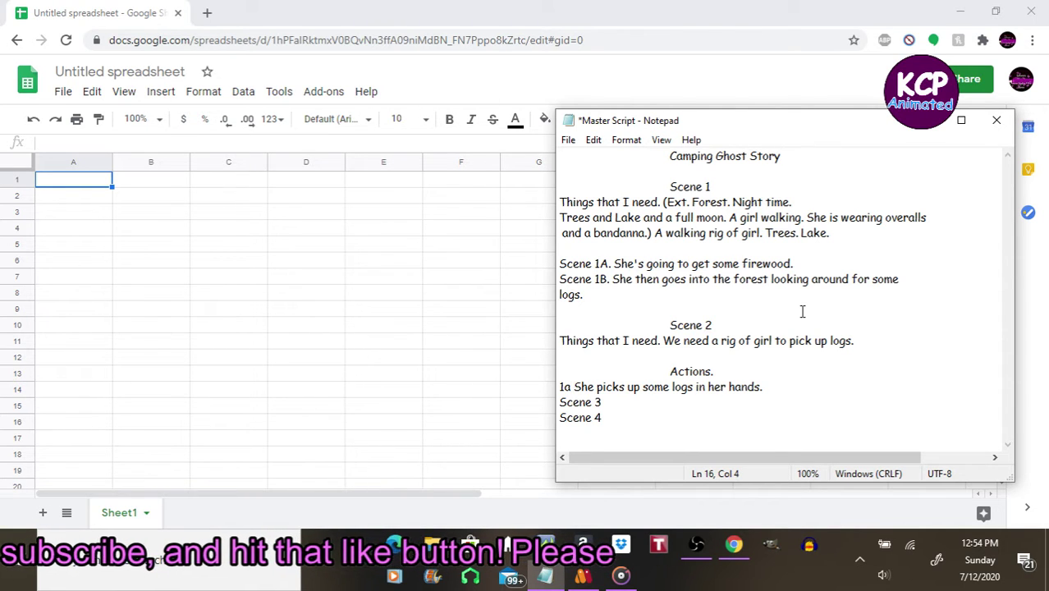
key("Left")
key("Left")
key("Right")
key("Left")
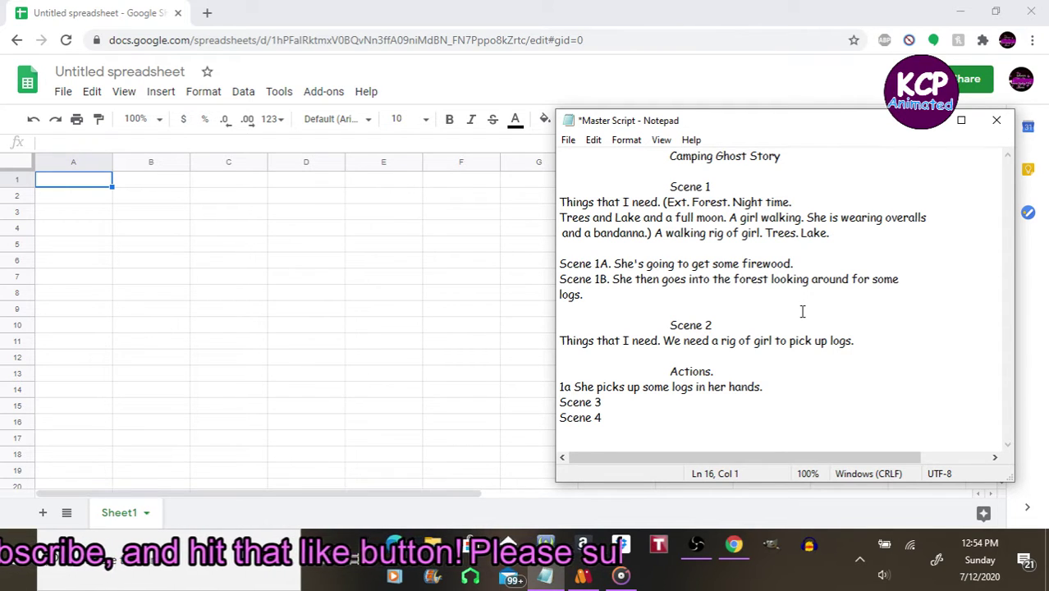
type("S")
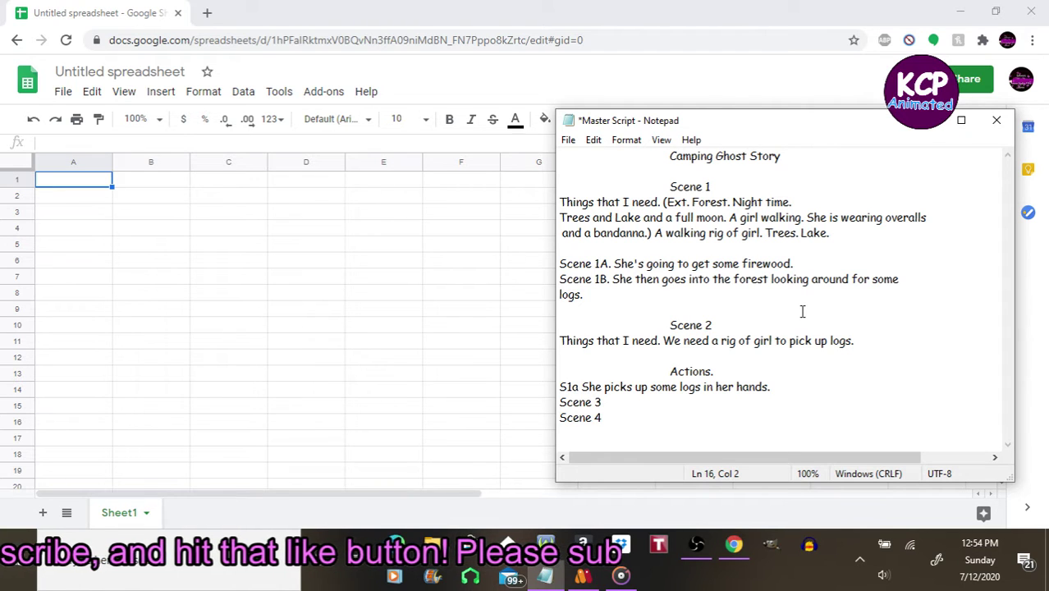
type("cene ")
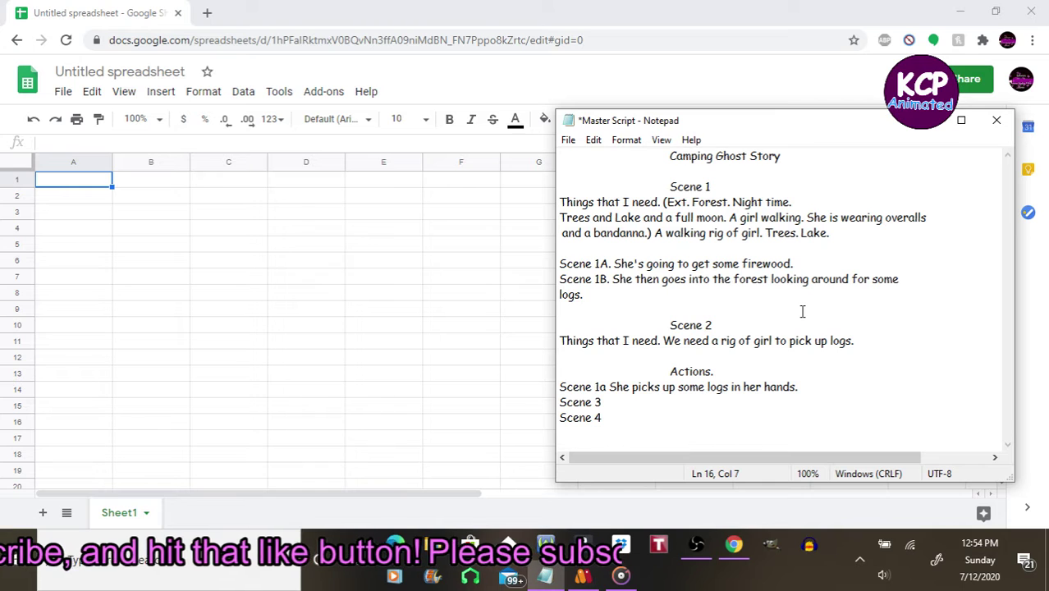
type("2")
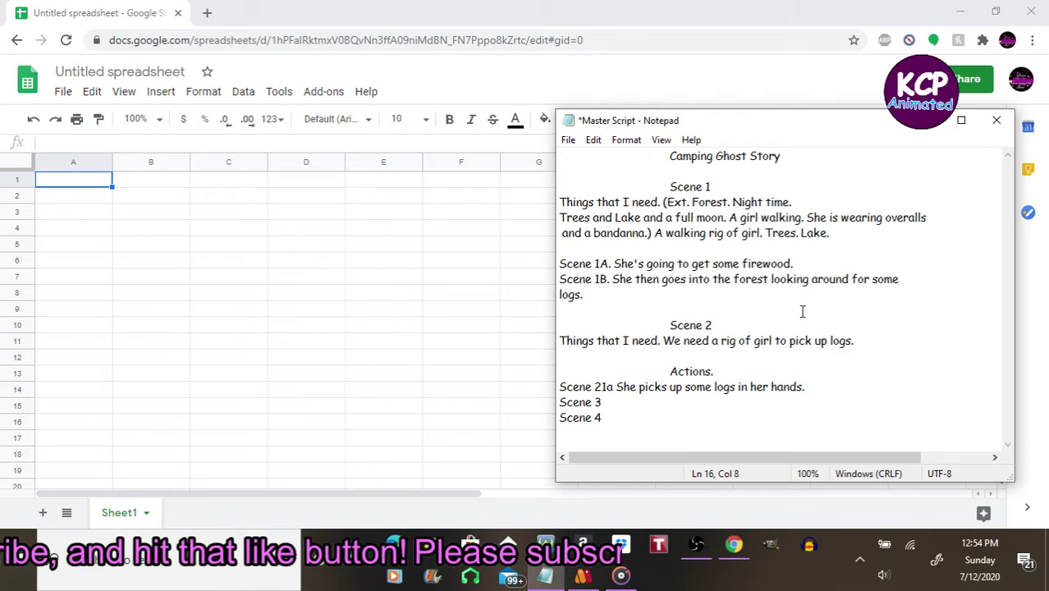
key("Right")
key("Right")
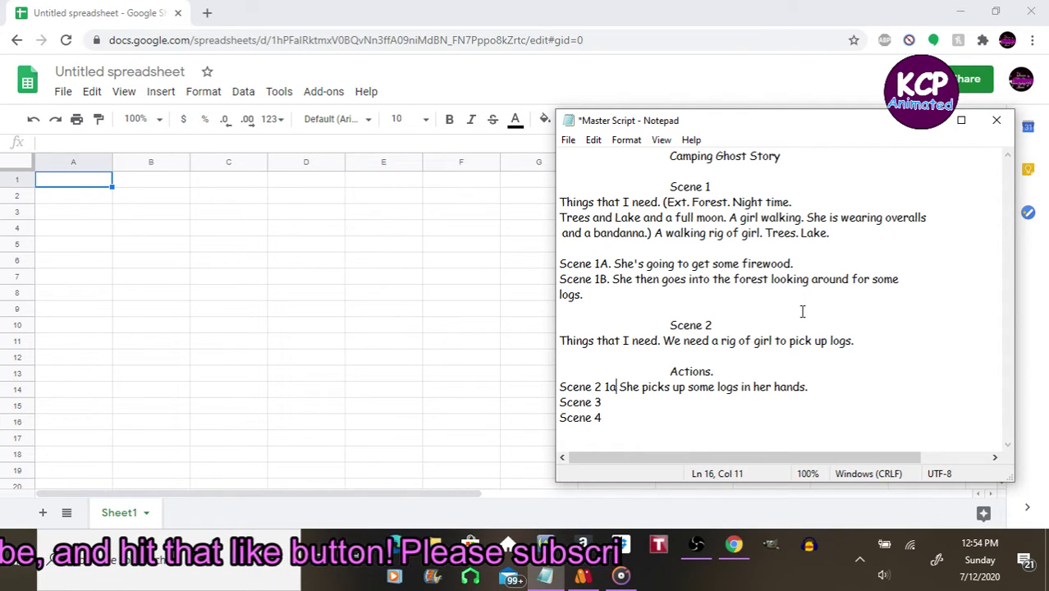
key("BackSpace")
type("A")
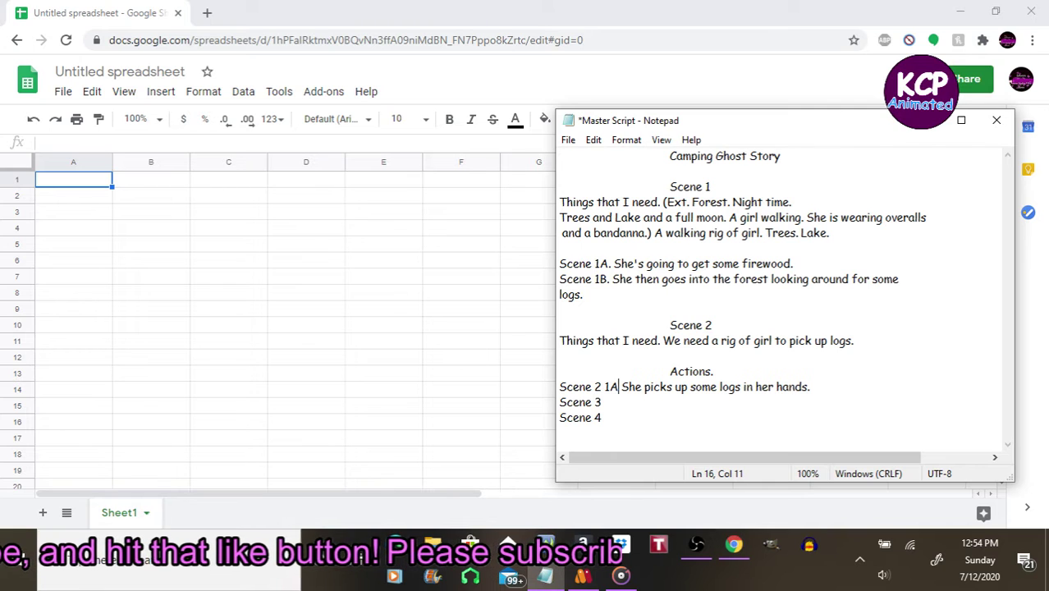
Step: Insert a new line directly after the action about picking up logs in her hands
key("Right")
key("Right")
key("Right")
key("Right")
key("Right")
key("Right")
key("Right")
key("Right")
key("Right")
key("Right")
key("Right")
key("Right")
key("Right")
key("Right")
key("Right")
key("Right")
key("Right")
key("Right")
key("Right")
key("Right")
key("Right")
key("Right")
key("Right")
key("Right")
key("Right")
key("Right")
key("Right")
key("Right")
key("Right")
key("Right")
key("Right")
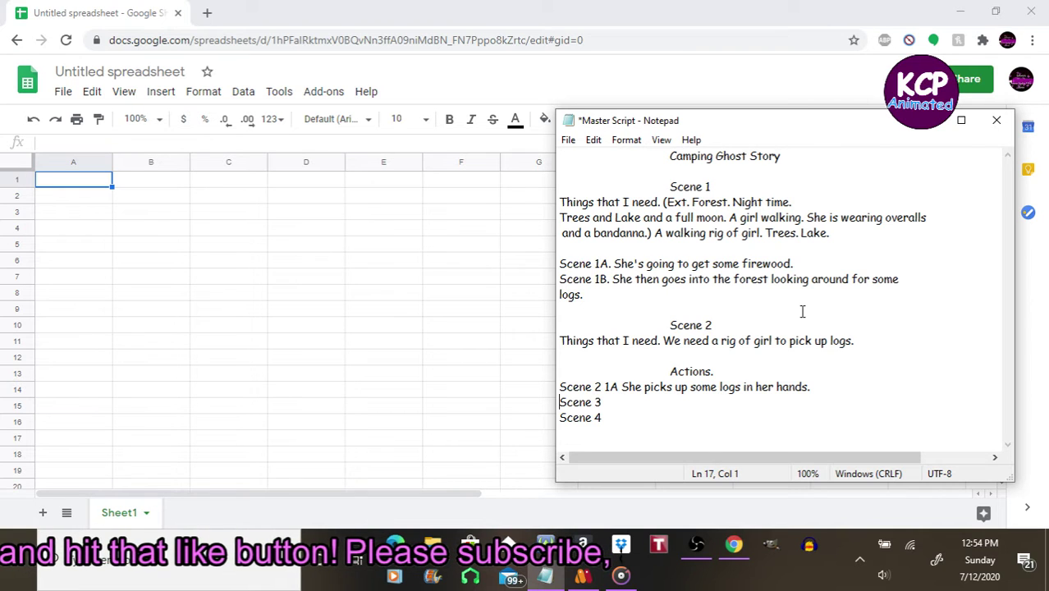
key("Left")
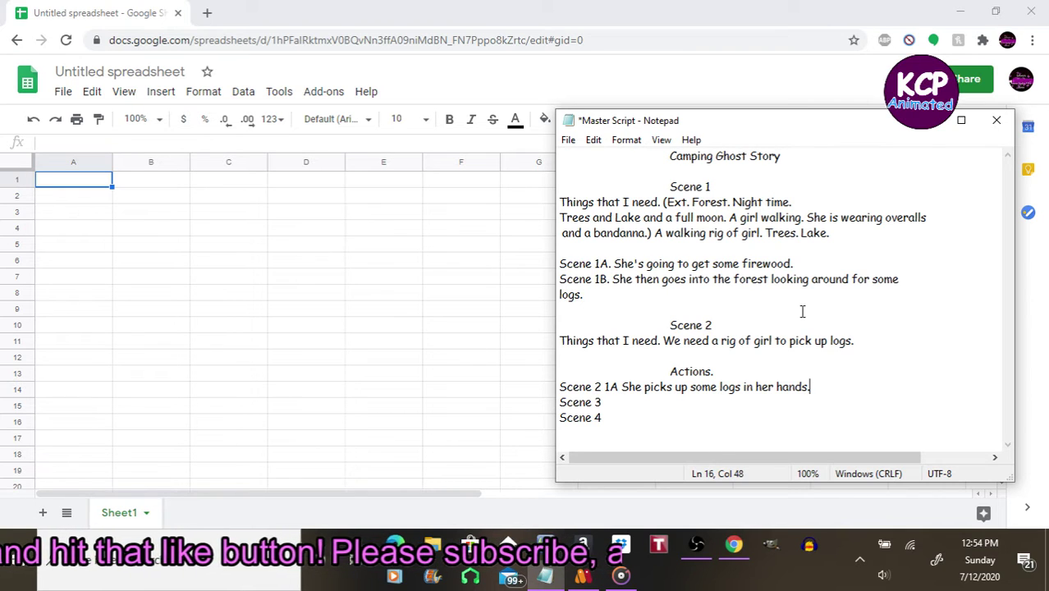
key("Return")
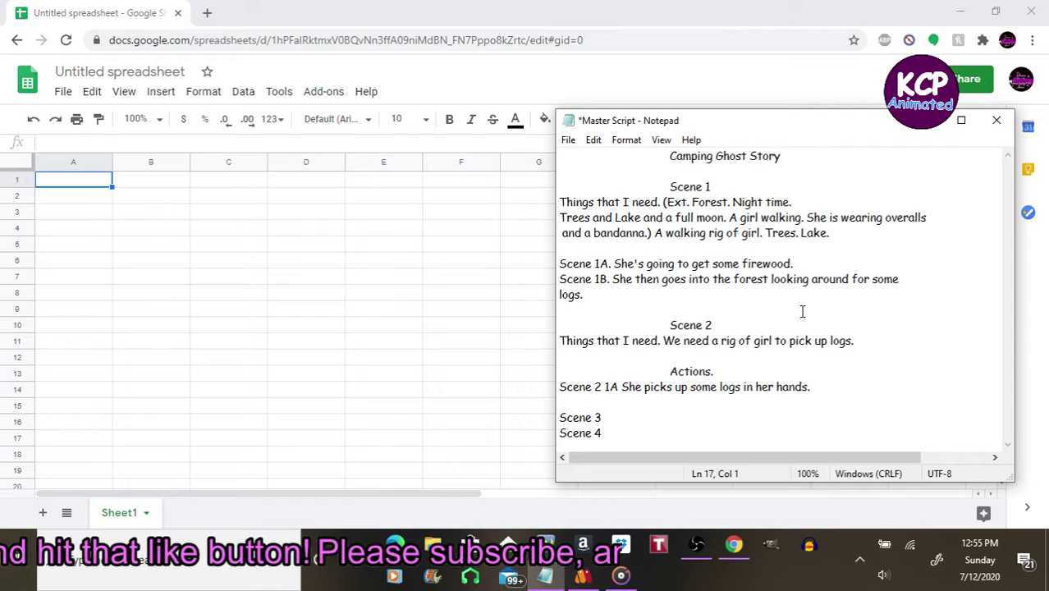
Step: Label the new action line "Scene 2 1b"
type("Scene")
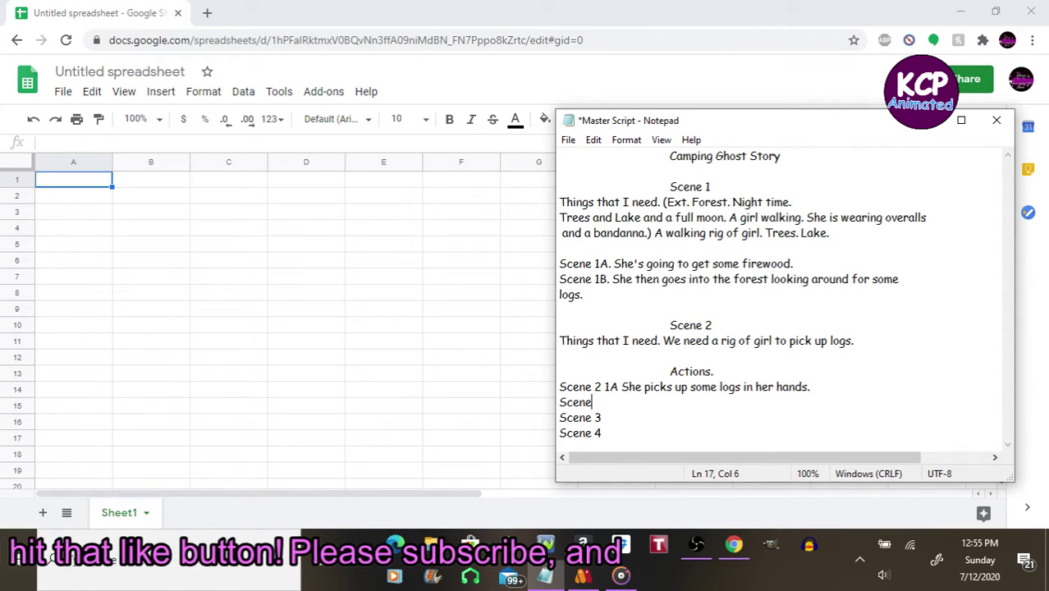
type(" 2")
key("BackSpace")
type("2")
key("BackSpace")
type("23")
key("BackSpace")
type("2")
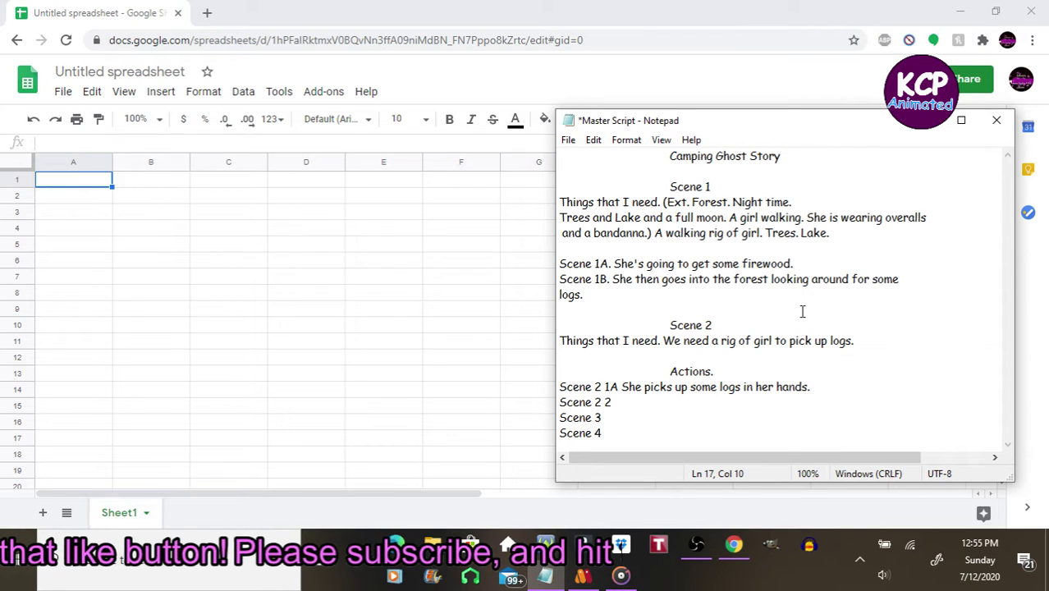
type("B")
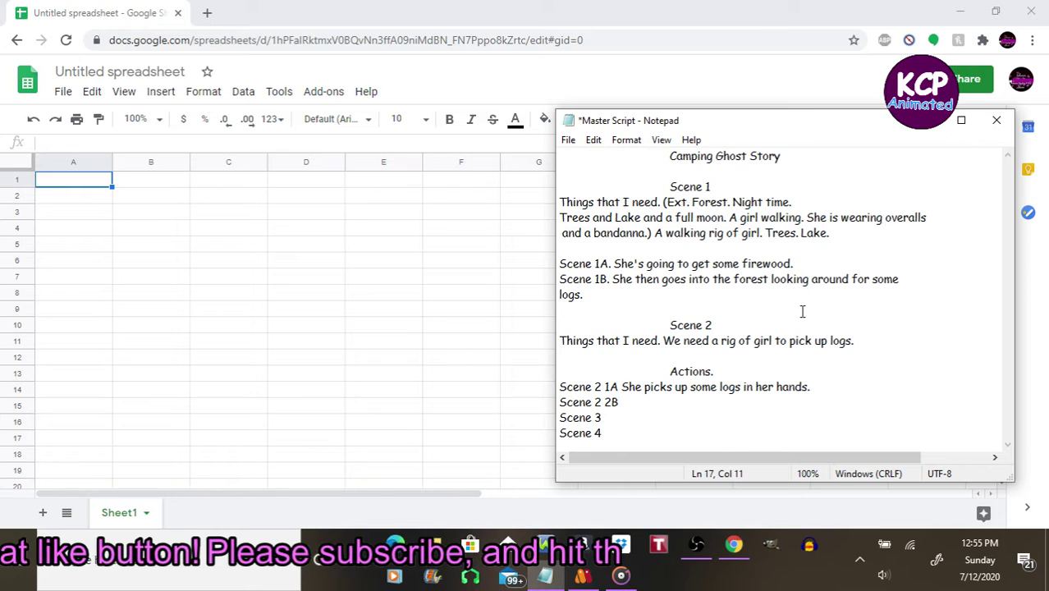
key("BackSpace")
key("BackSpace")
type("1")
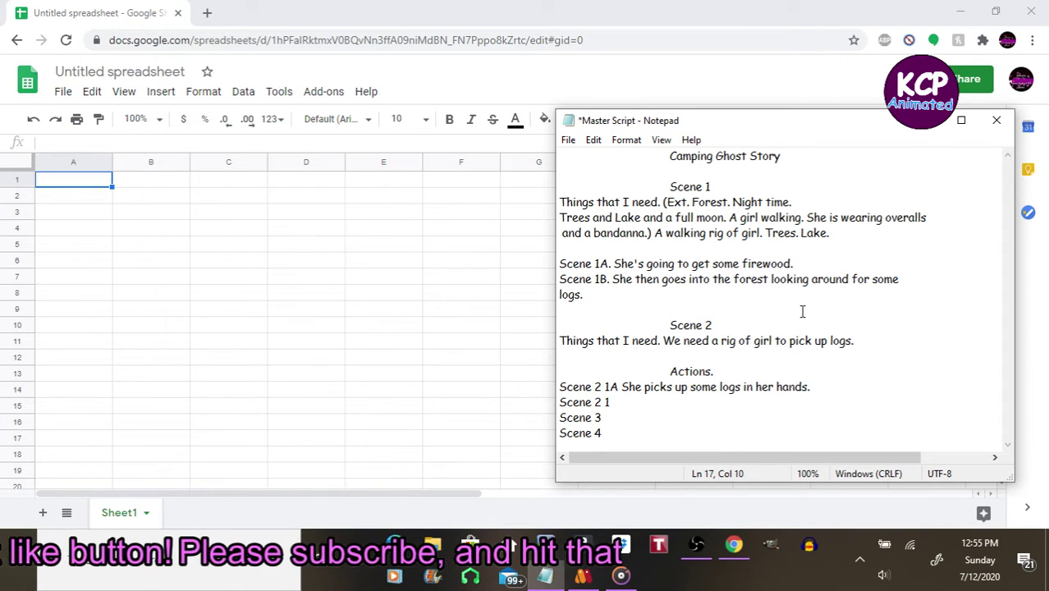
type("b")
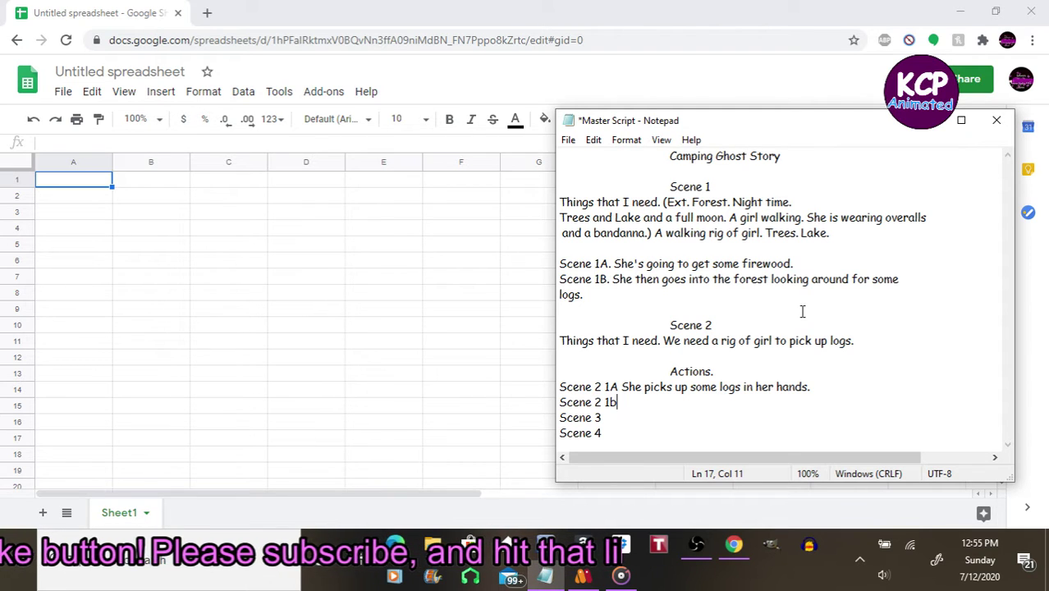
Step: Shorten the two action labels to "Scene 2A" and "Scene 2b." by removing the extra number 1
key("Left")
key("BackSpace")
key("BackSpace")
key("Up")
key("Right")
key("Right")
key("Left")
key("Left")
key("Right")
key("BackSpace")
key("BackSpace")
key("Down")
key("Right")
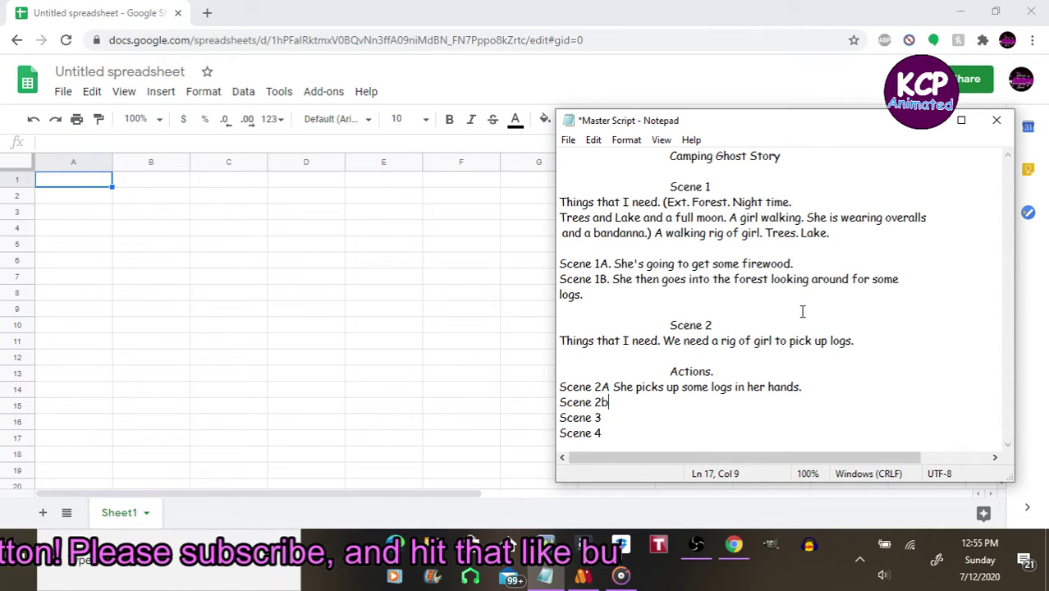
type(".")
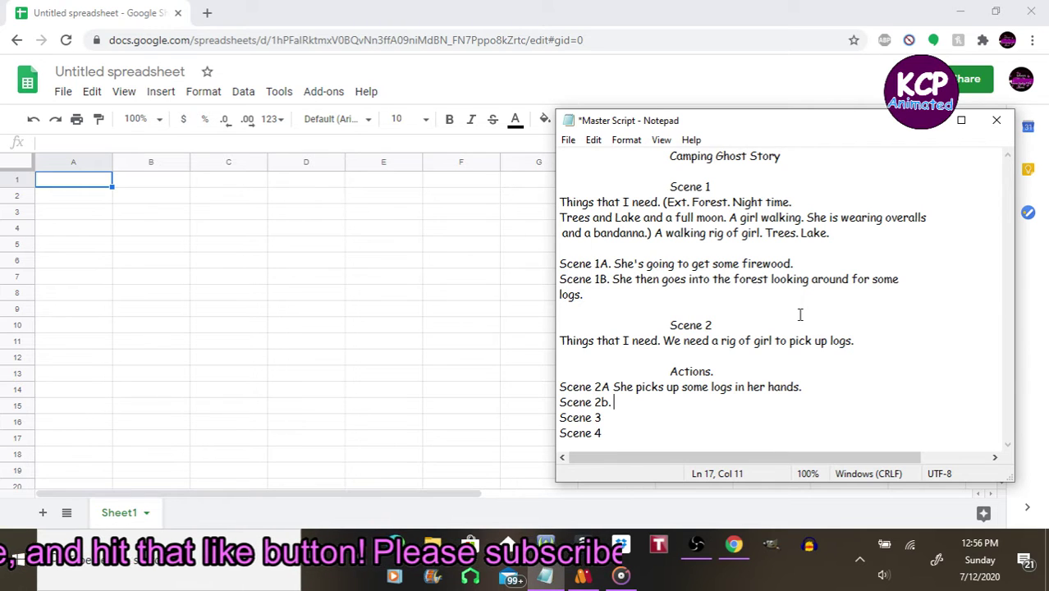
type("DS")
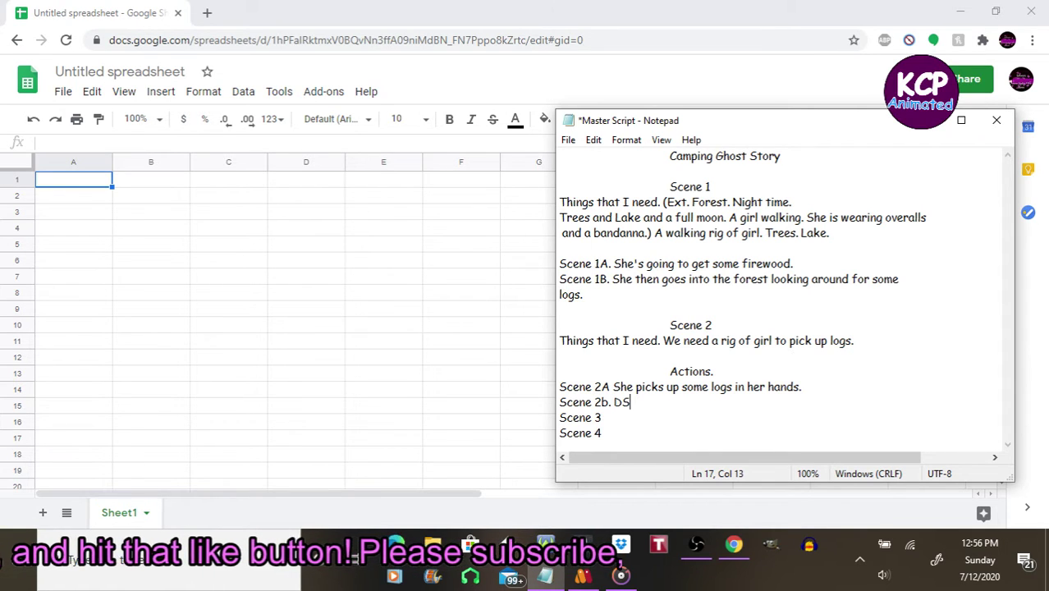
type("c")
key("BackSpace")
key("BackSpace")
key("BackSpace")
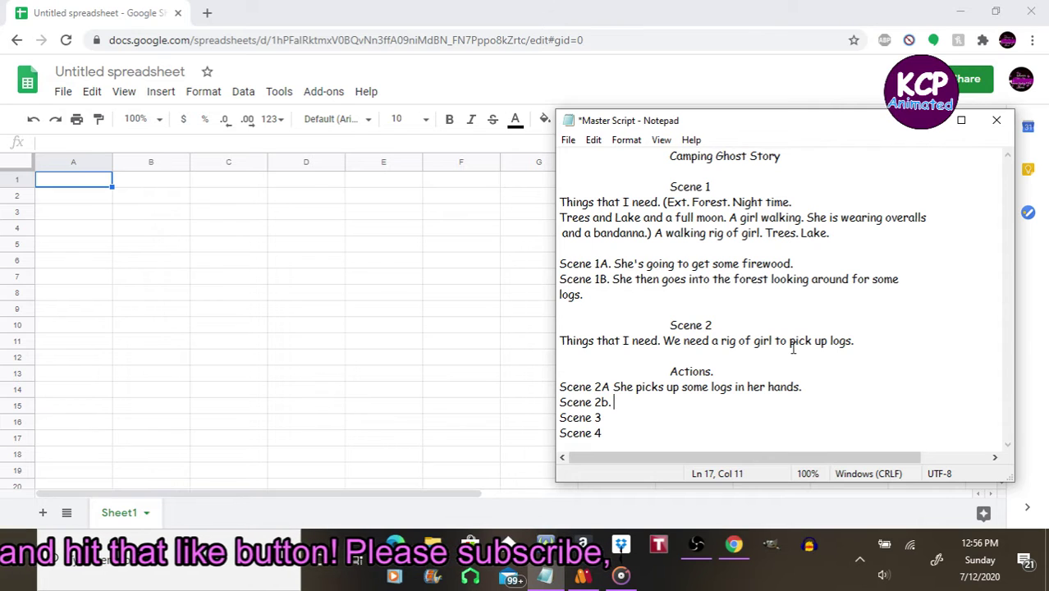
Step: Write the Scene 2b action as "She then drops one and picks one up again"
type("She then ")
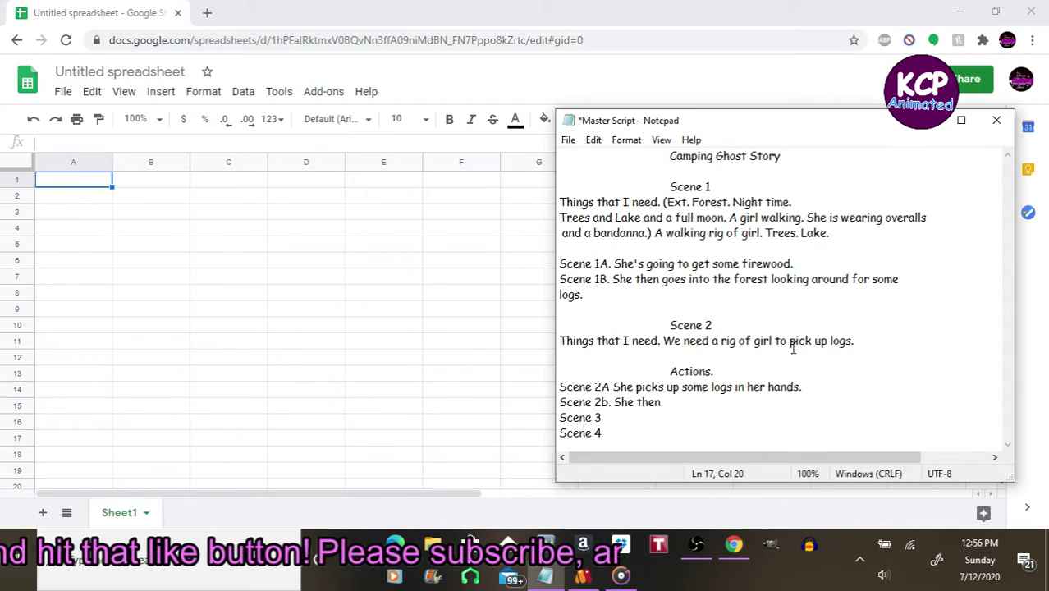
type("turns")
key("BackSpace")
key("BackSpace")
key("BackSpace")
key("BackSpace")
key("BackSpace")
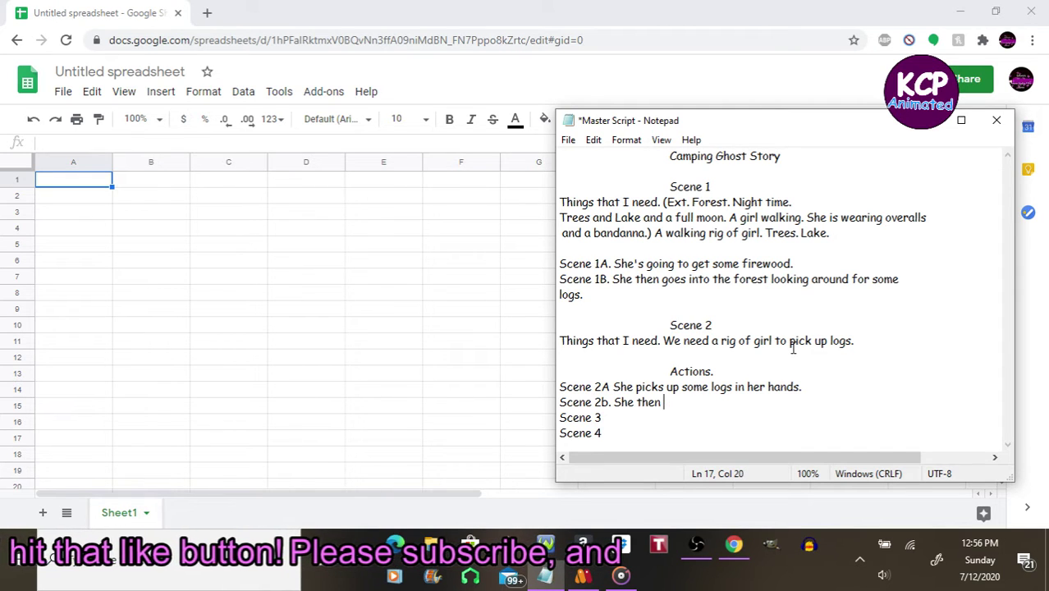
type("dro")
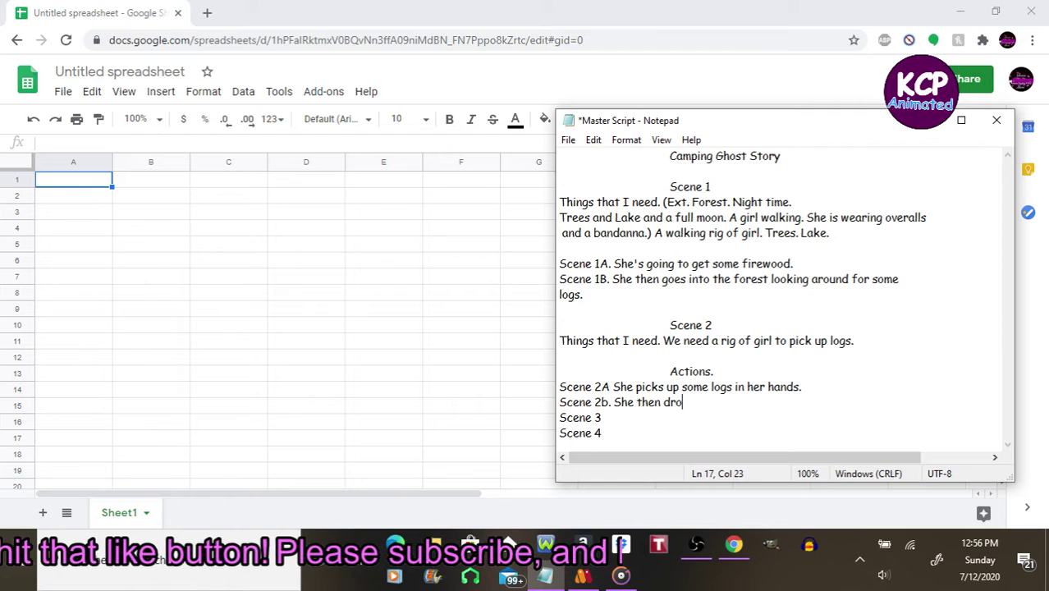
type("ps one and")
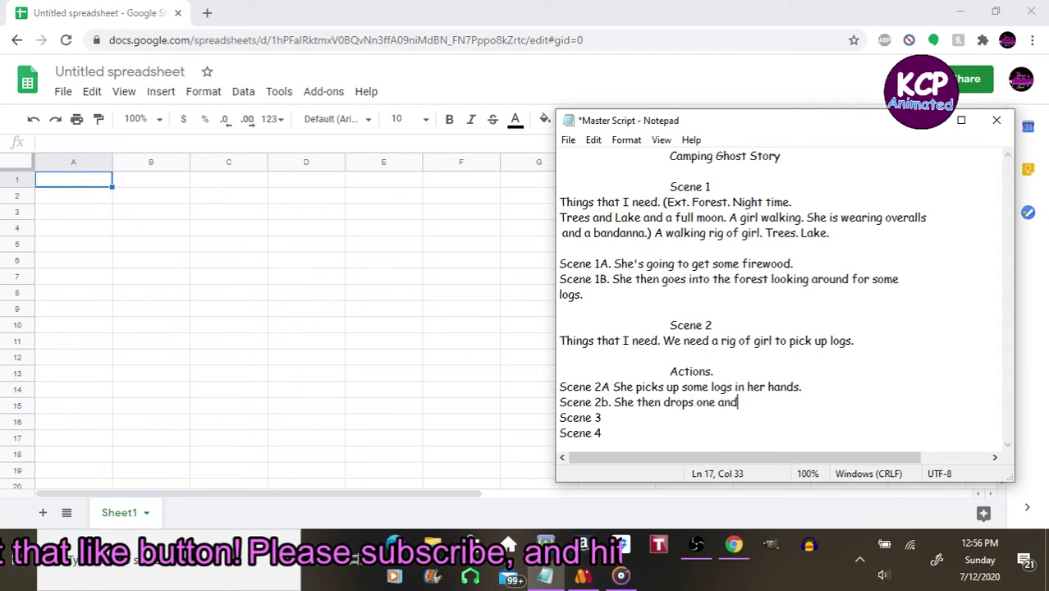
type(" picks")
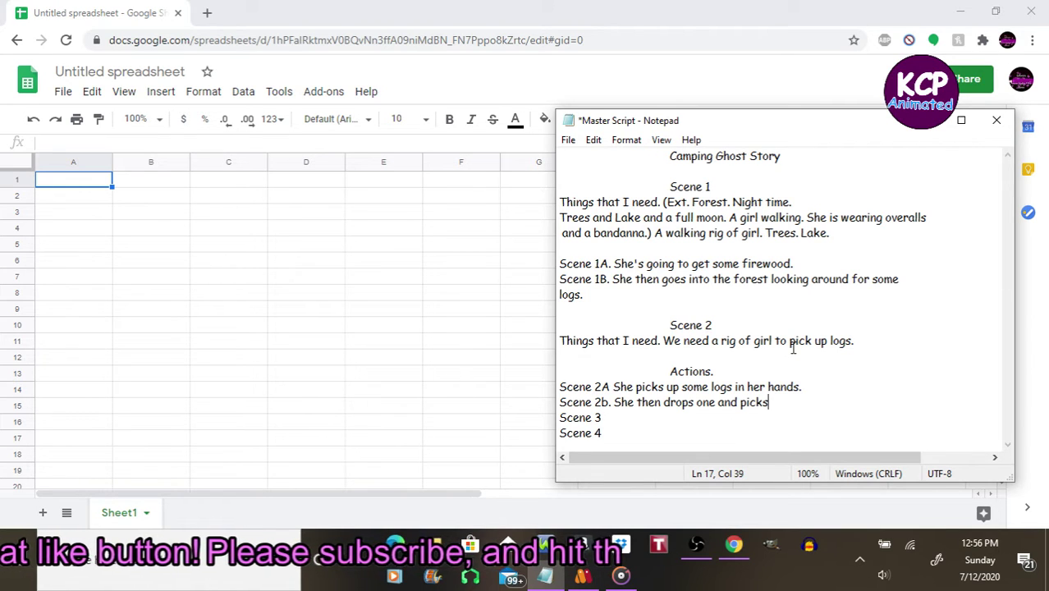
type(" one")
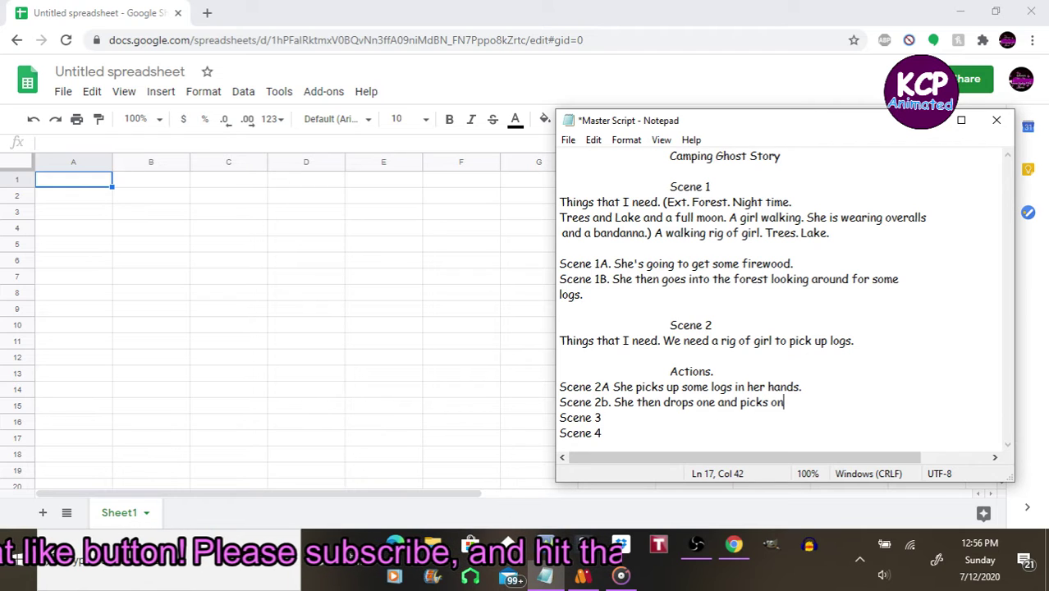
type(" u")
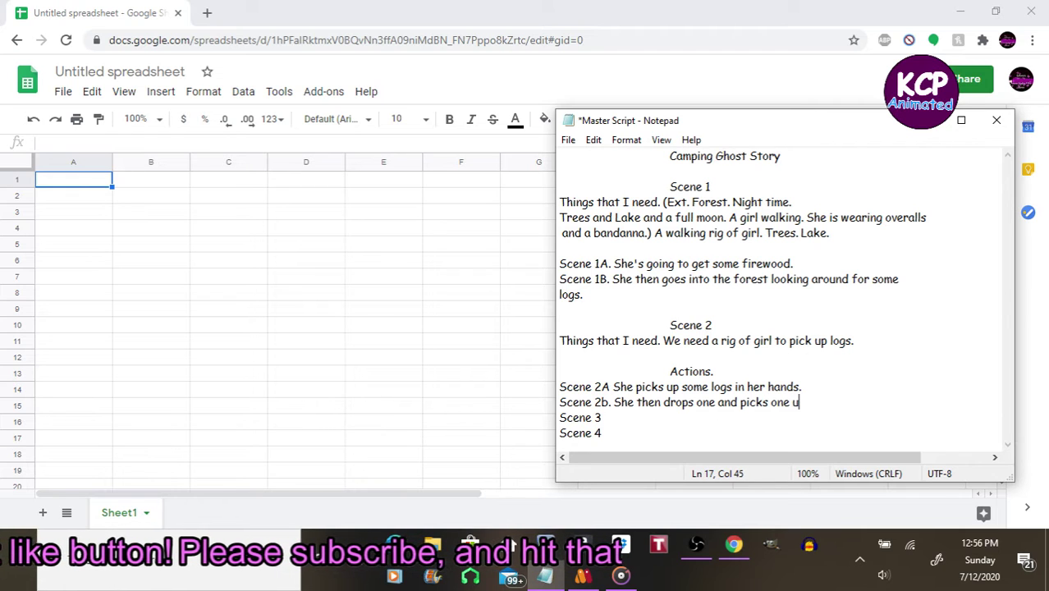
type("p agai")
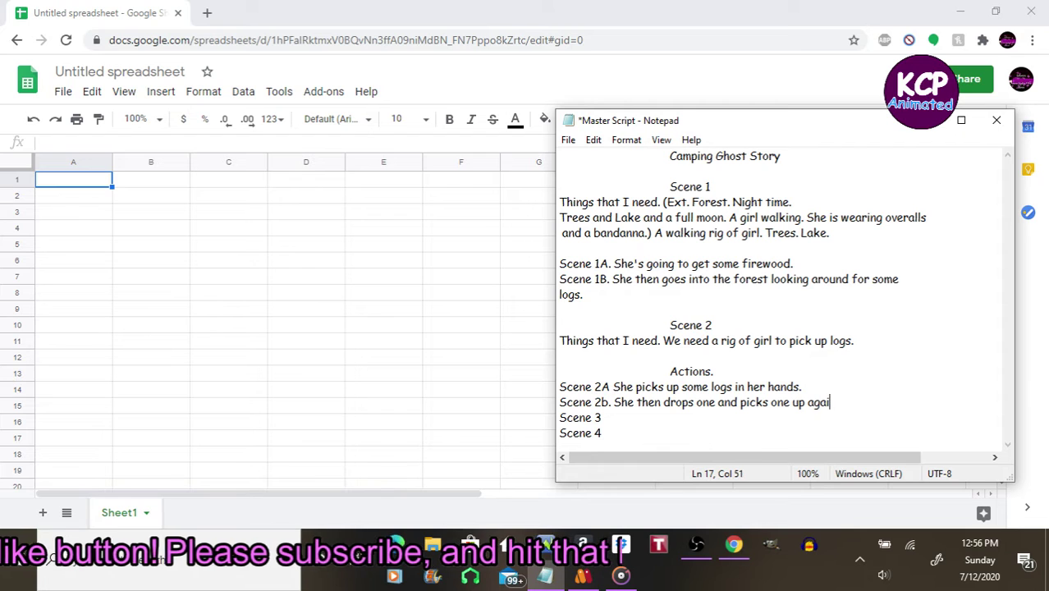
Step: Continue the Scene 2b sentence with "Only to hear a luaghing sound"
type("n Onl")
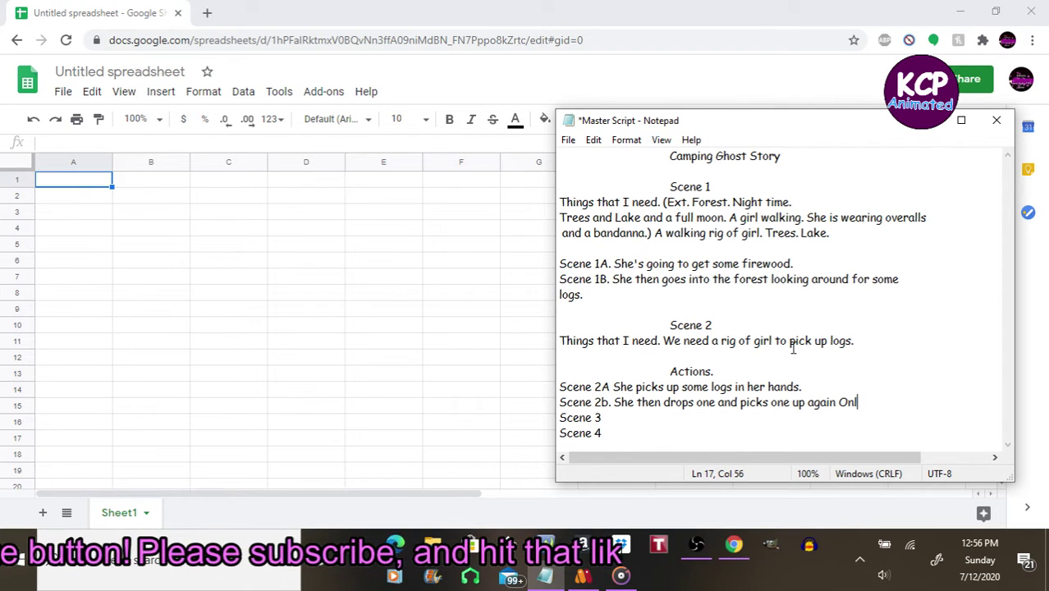
type("y to ha")
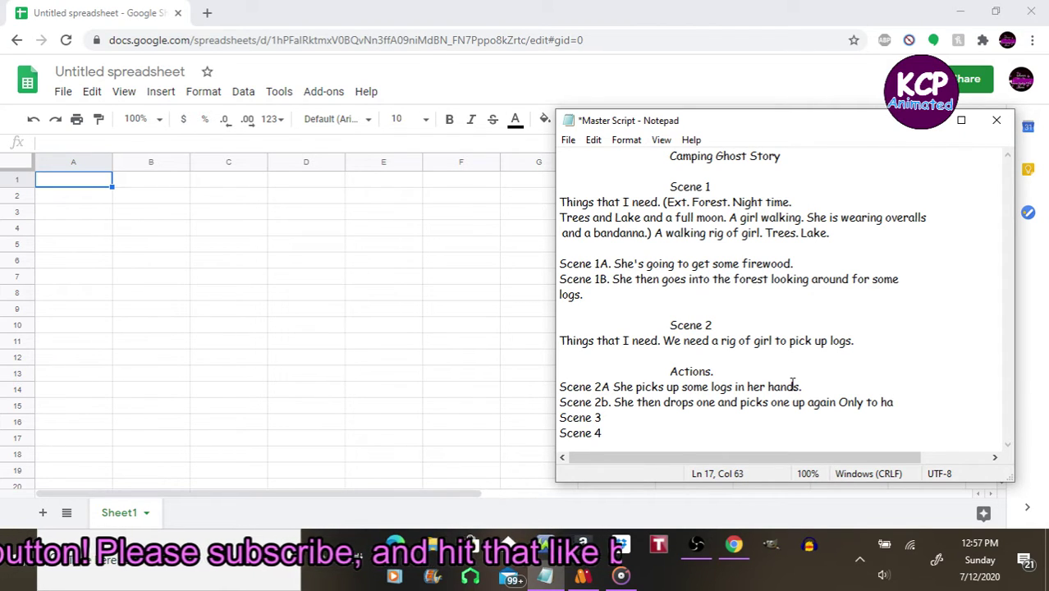
key("BackSpace")
type("ear")
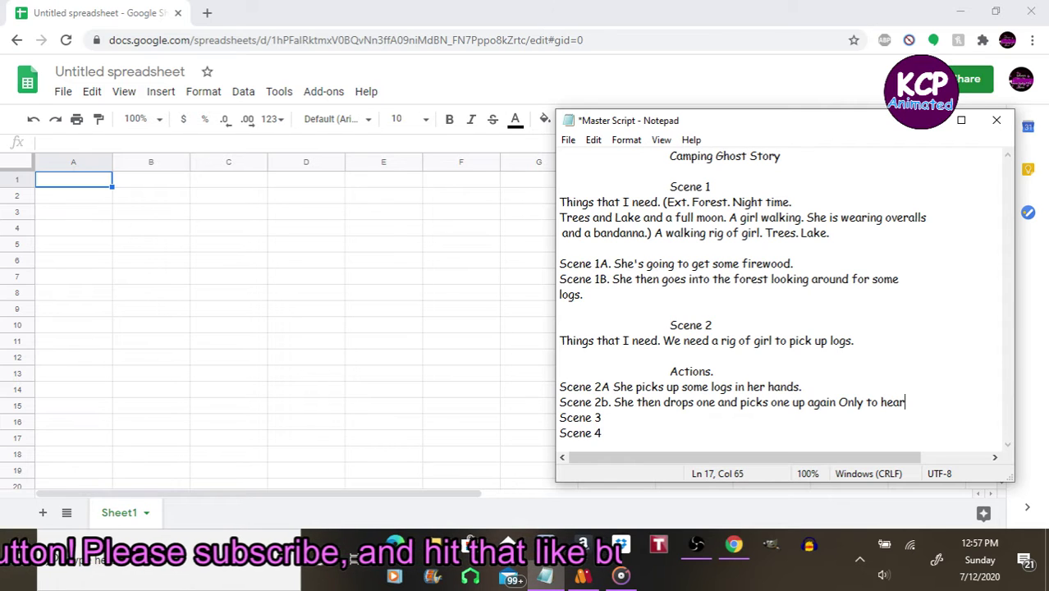
type(" a l")
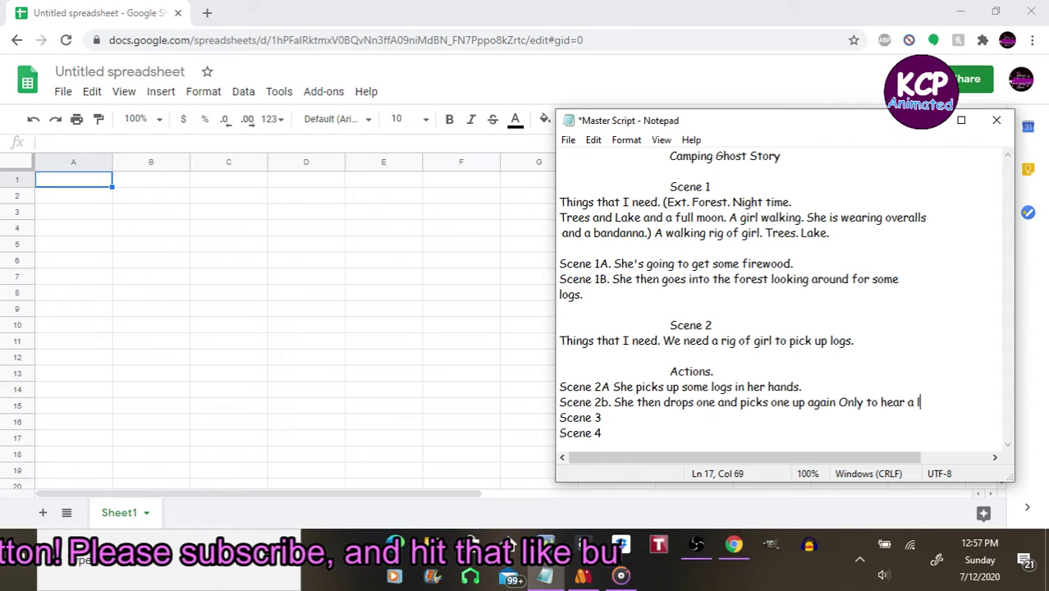
type("uagh")
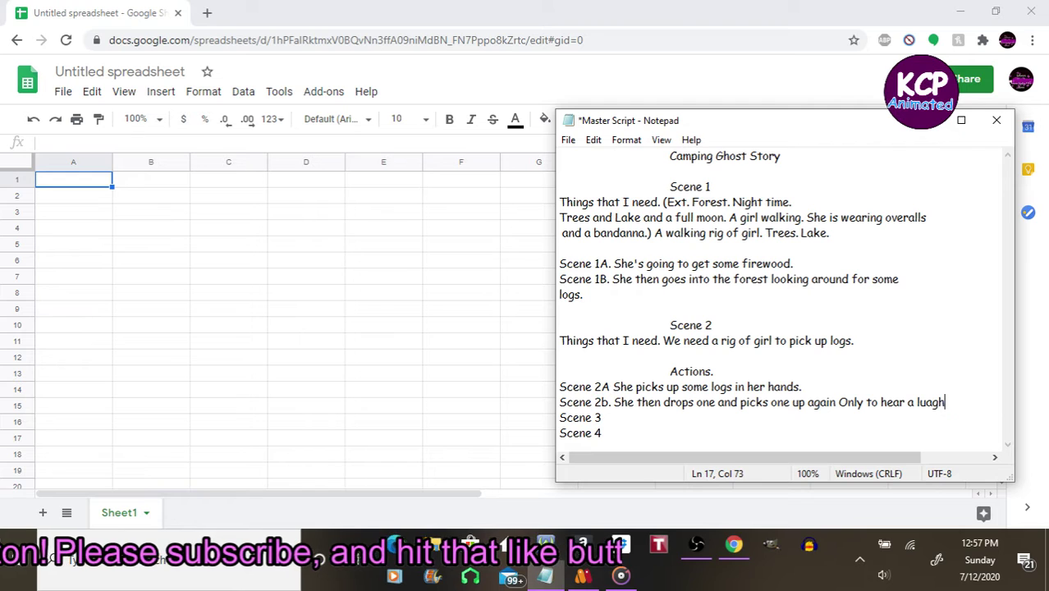
type("ing s")
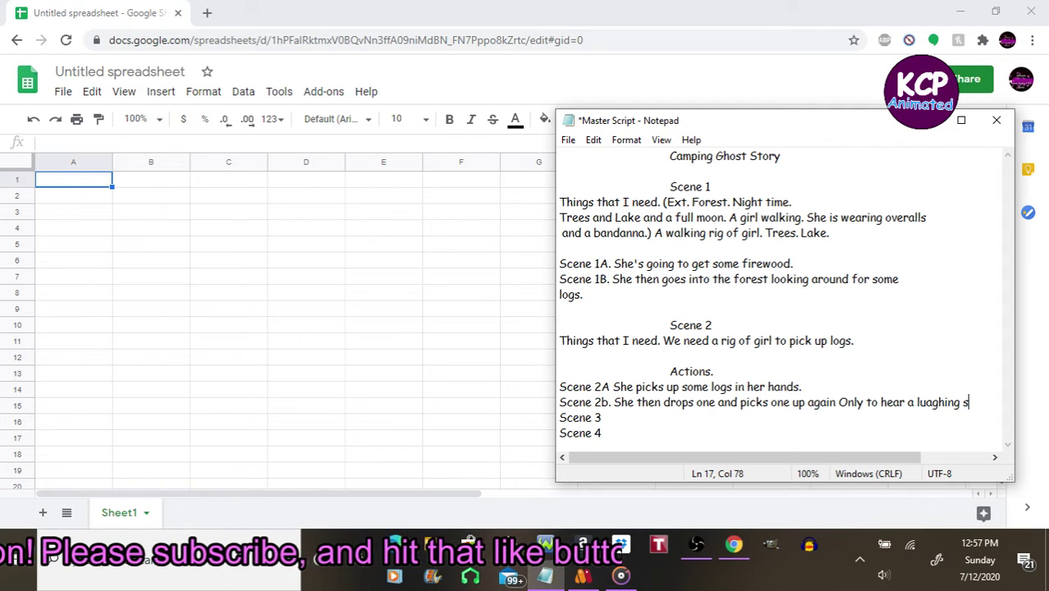
type("ound")
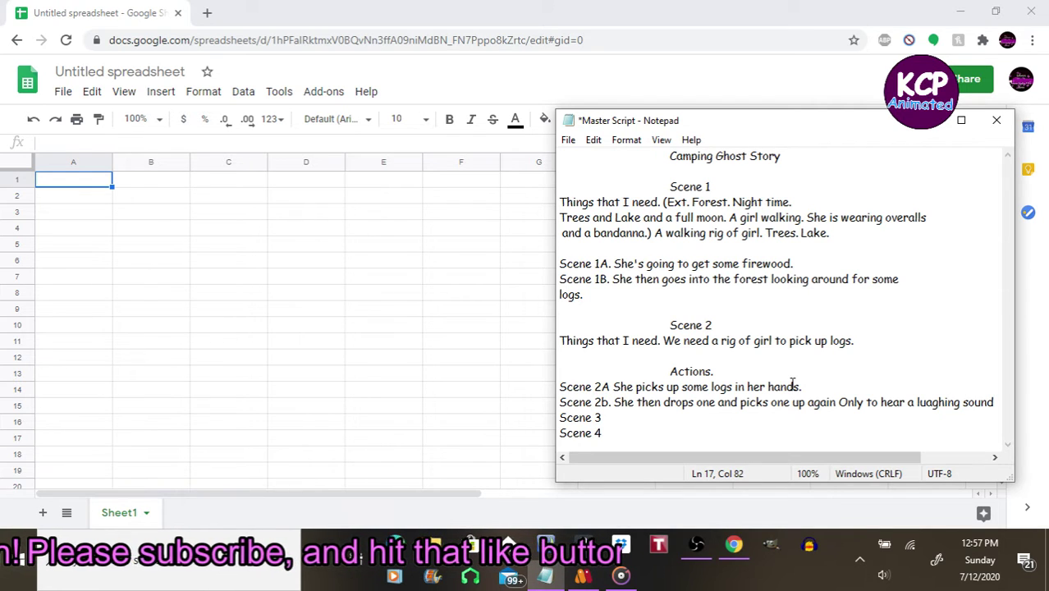
Step: End the Scene 2b text with a period, add a period after "again", and split "Only to hear a luaghing sound." onto its own line
type(".")
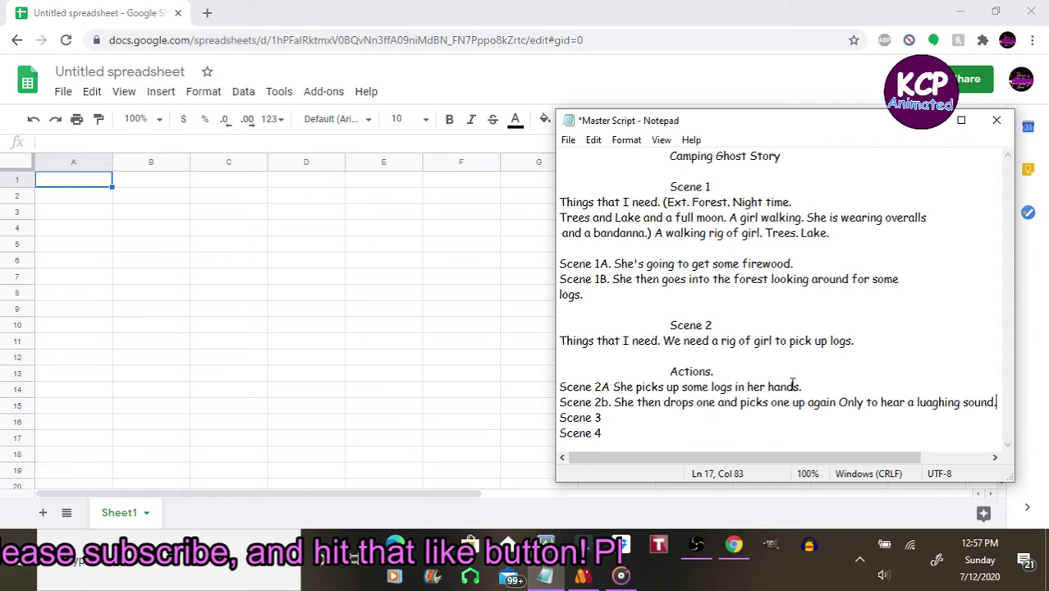
key("Left")
key("Left")
key("Left")
key("Left")
key("Left")
key("Left")
key("Left")
key("Left")
key("Left")
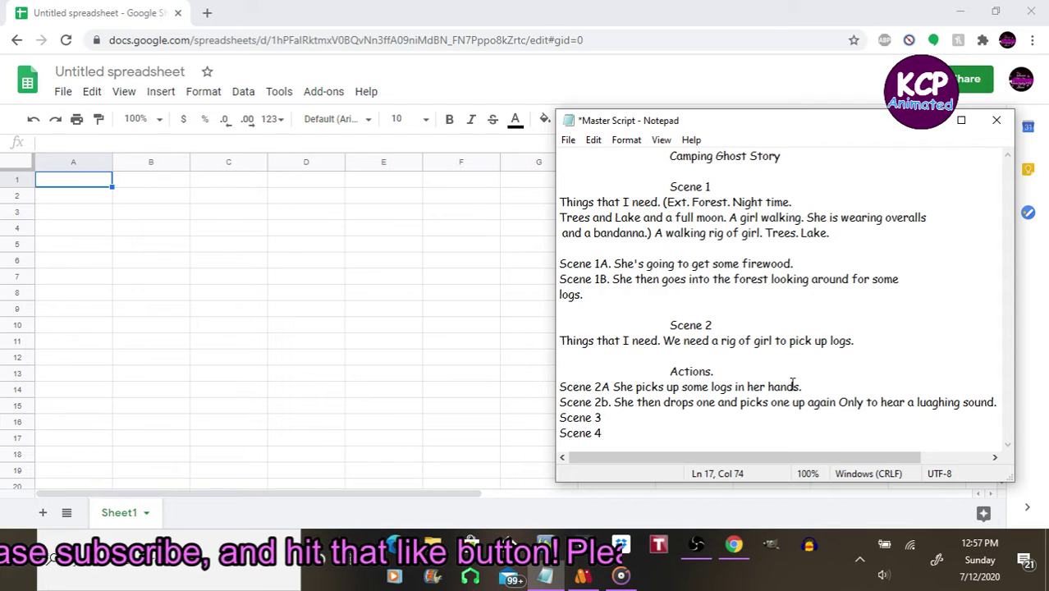
key("Left")
key("Left")
key("Left")
key("Left")
key("Left")
key("Left")
key("Left")
key("Left")
key("Left")
key("Left")
key("Left")
key("Left")
key("Left")
key("Left")
key("Left")
key("Left")
key("Left")
key("Left")
key("Left")
key("Left")
key("Left")
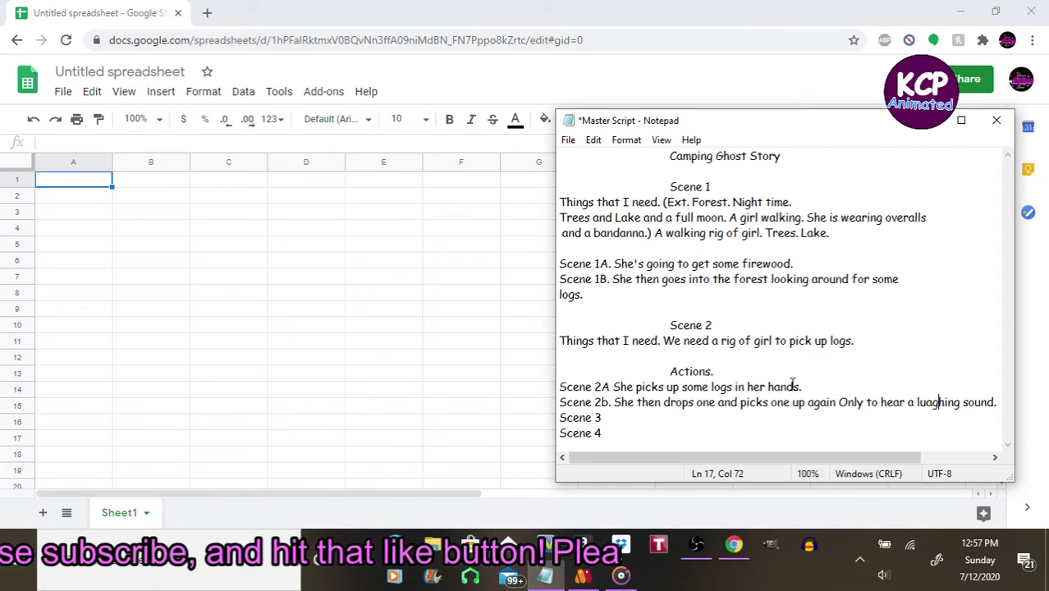
key("Left")
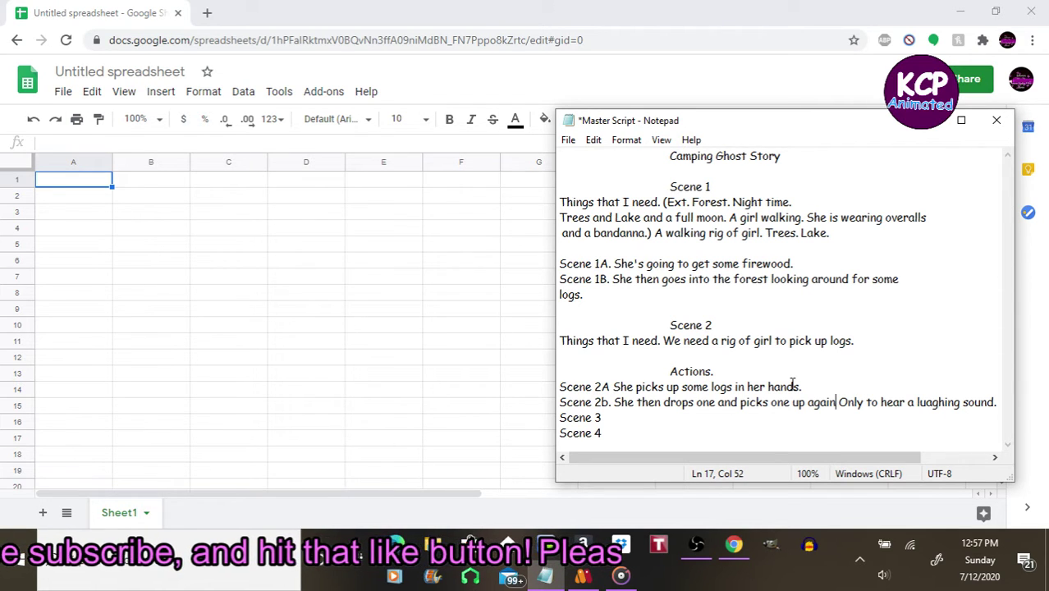
type(".")
key("Return")
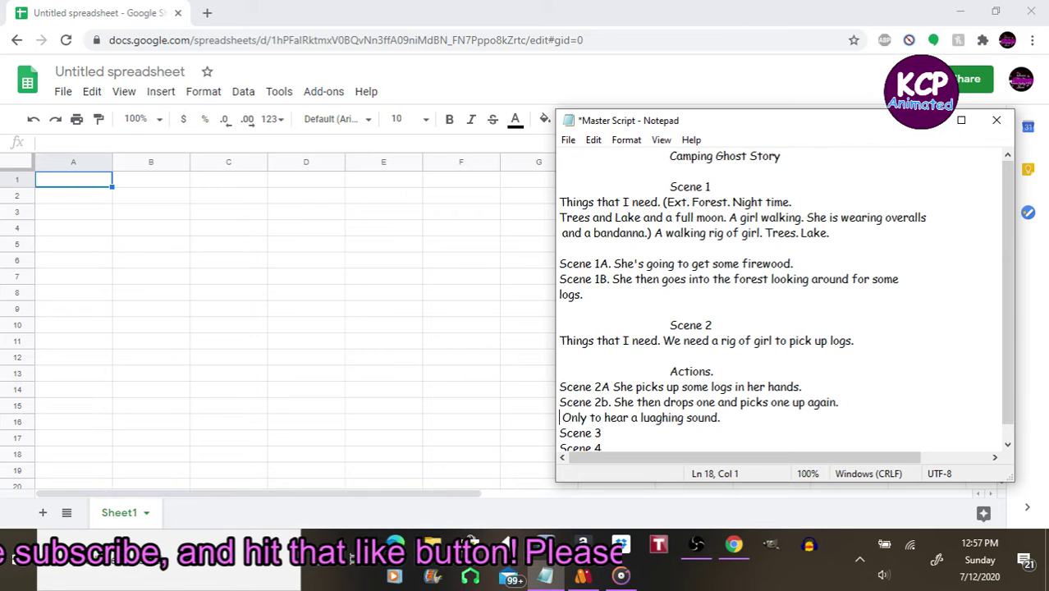
Step: Label the split-off laughing sound line "Scene 2c." and save the script
type("Scene")
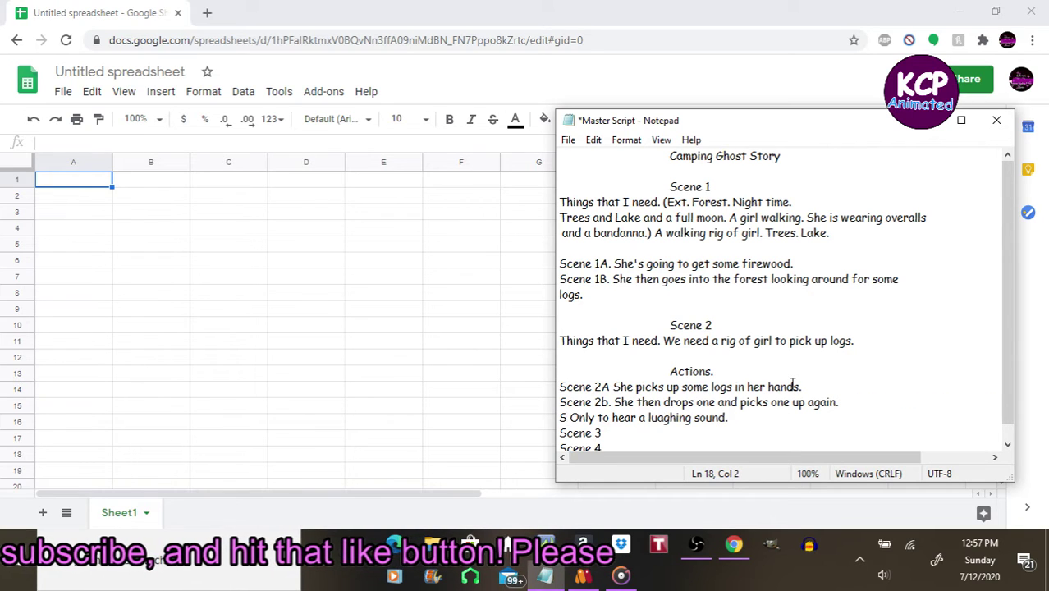
type(" 2")
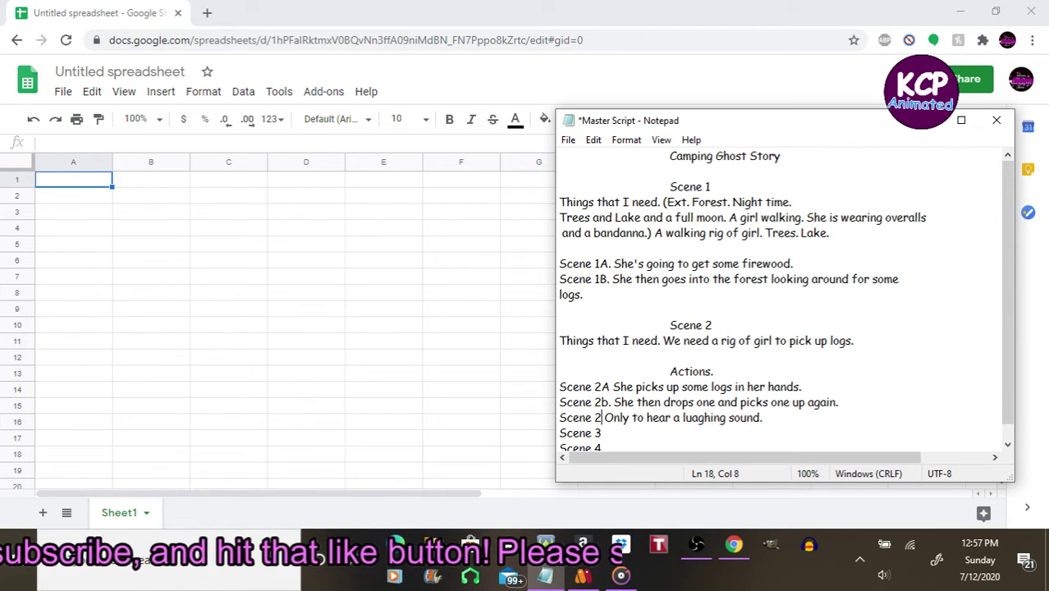
key("BackSpace")
type("c.")
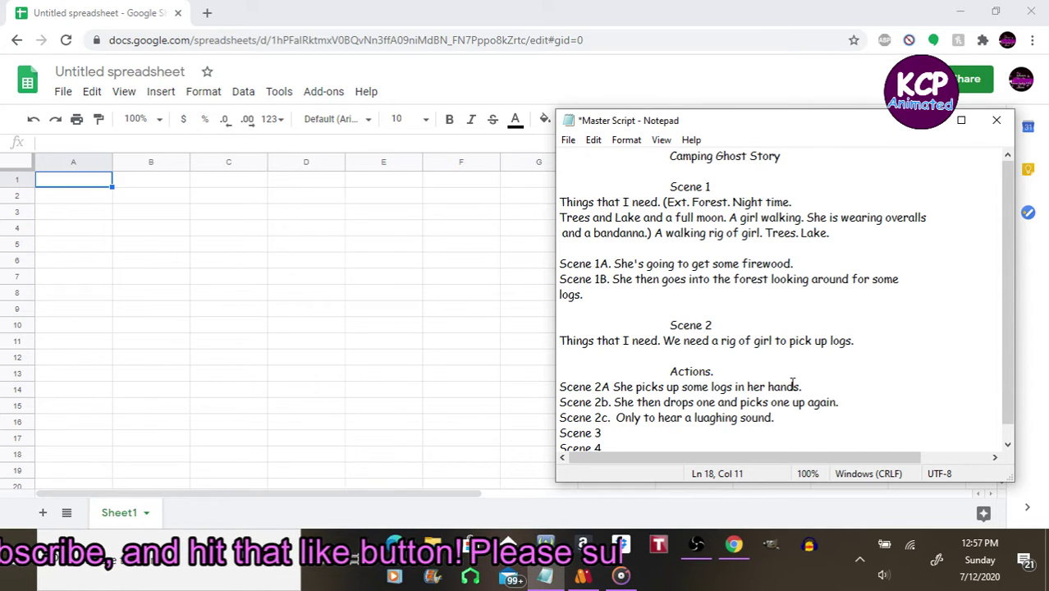
key("BackSpace")
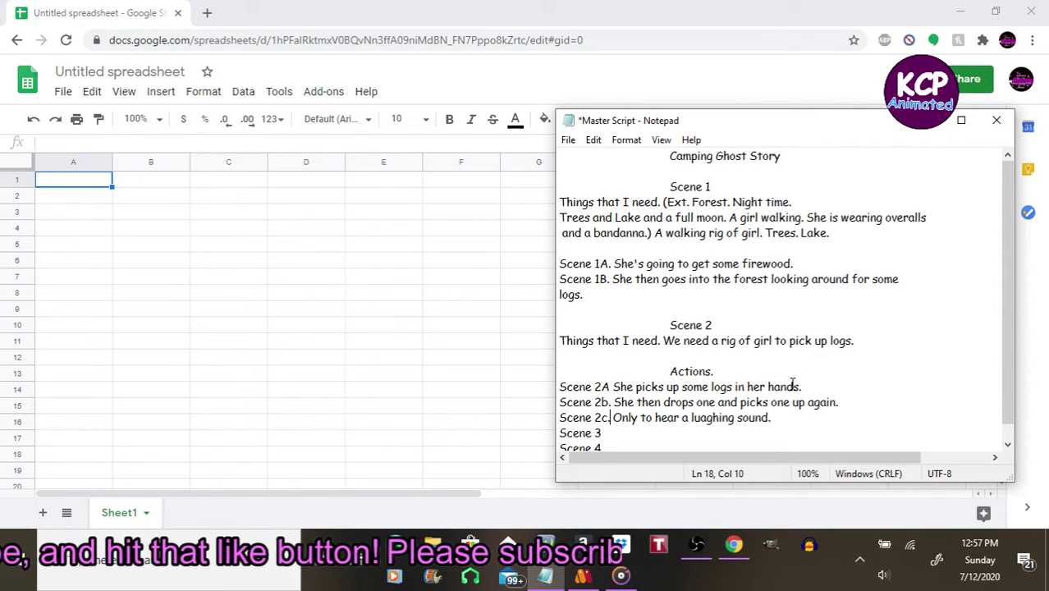
key("ctrl+s")
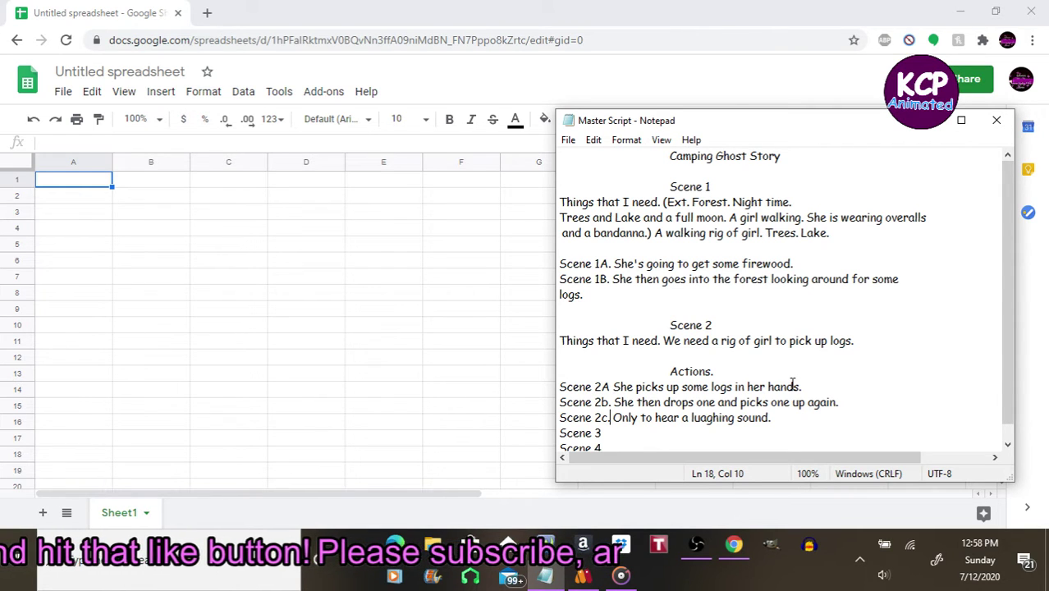
Step: Add a new action line labelled "Scene 2d." below the Scene 2c line
key("Up")
key("Right")
key("Right")
key("Right")
key("Right")
key("Right")
key("Right")
key("Right")
key("Right")
key("Right")
key("Right")
key("Right")
key("Right")
key("Right")
key("Right")
key("Right")
key("Right")
key("Right")
key("Right")
key("Right")
key("Right")
key("Right")
key("Right")
key("Right")
key("Right")
key("Right")
key("Right")
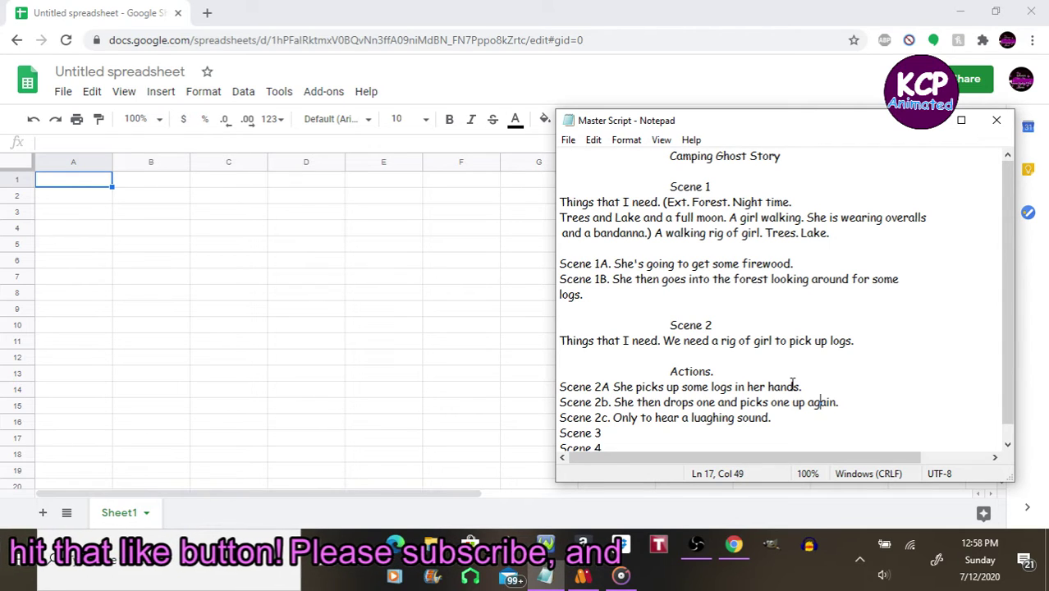
key("Down")
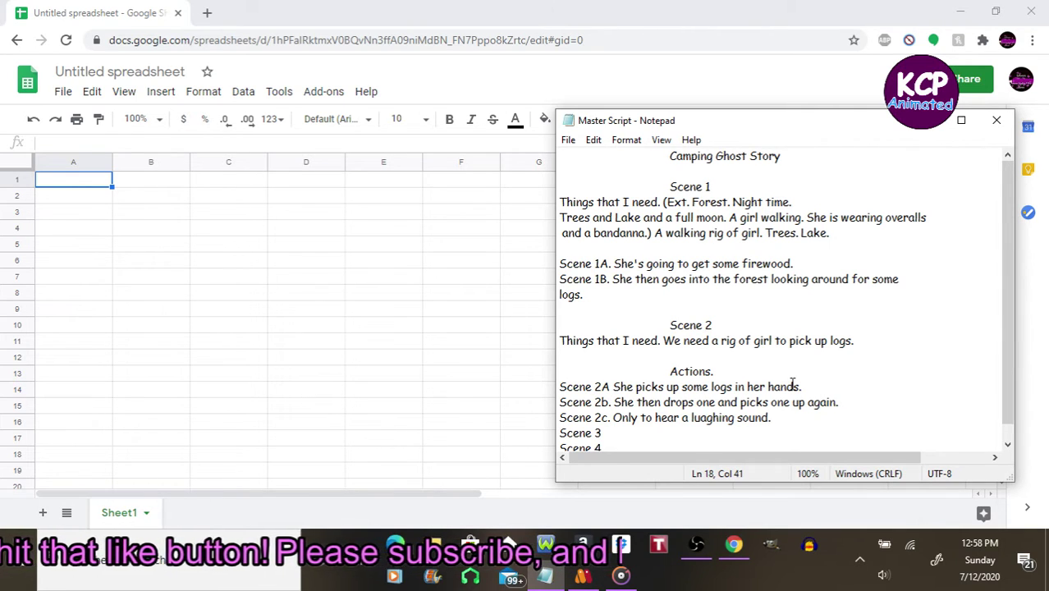
key("Return")
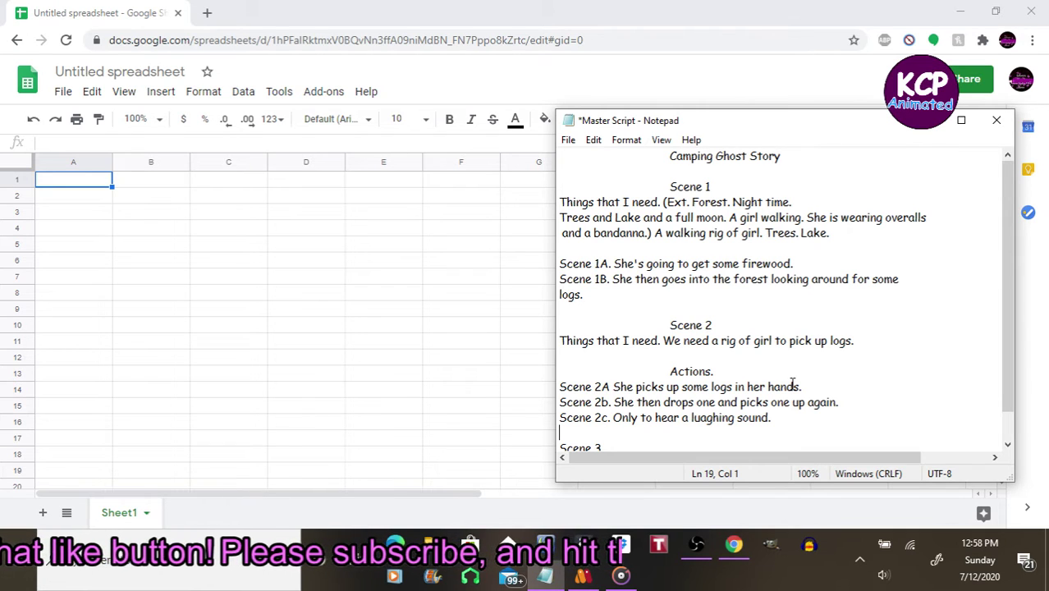
type("Scene 2")
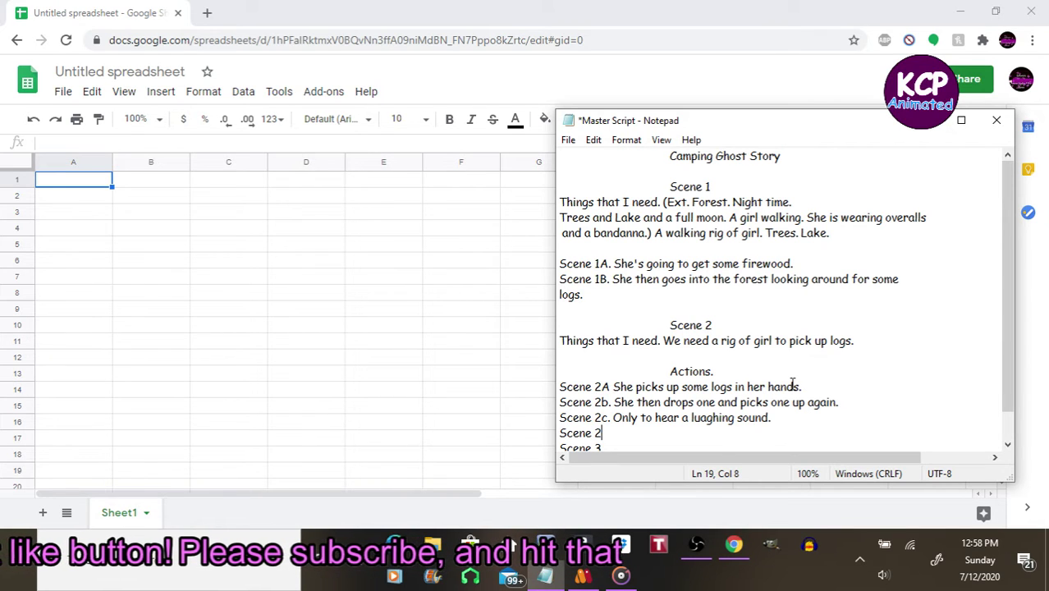
type("d")
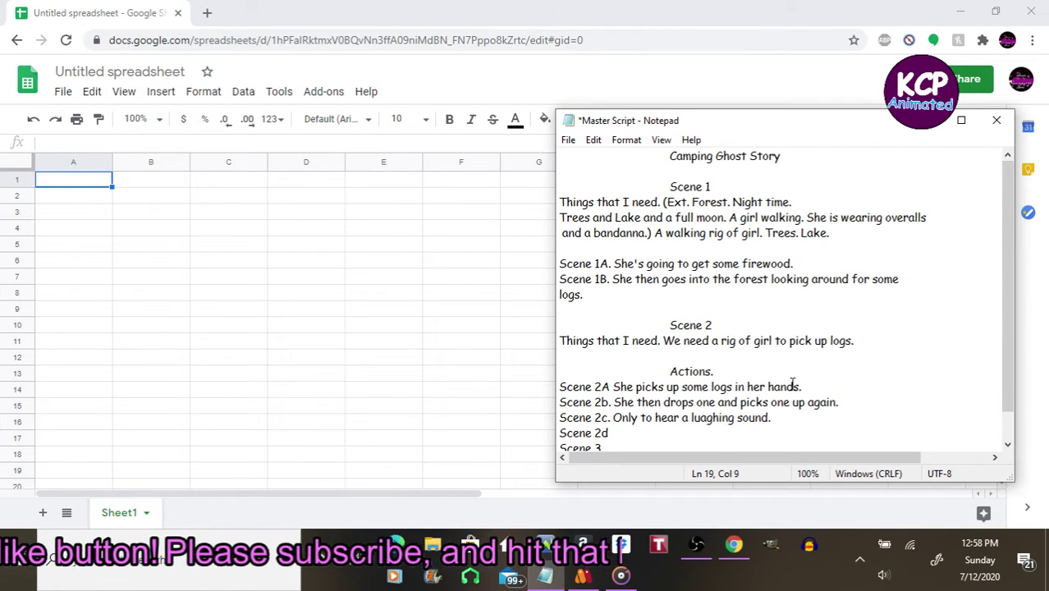
type(".")
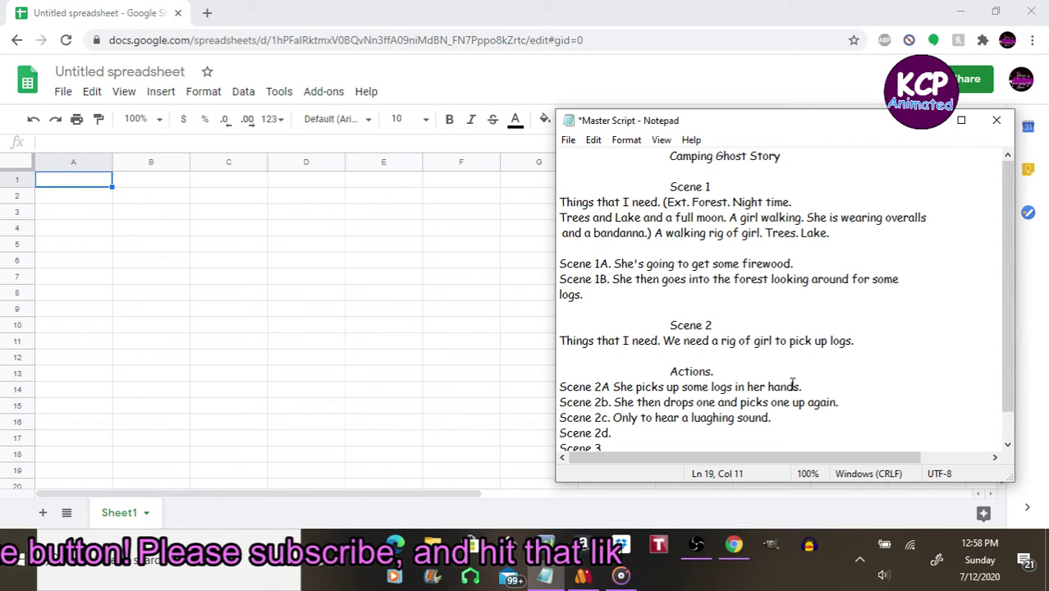
Step: Write the Scene 2d action as "Gets scared and runs."
type(" Ge")
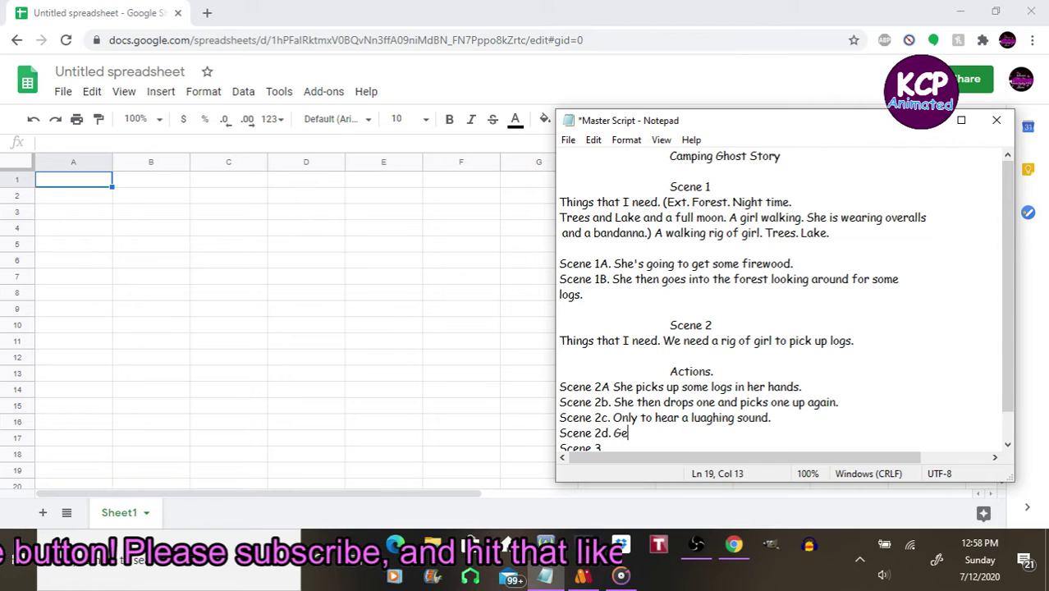
type("ts ")
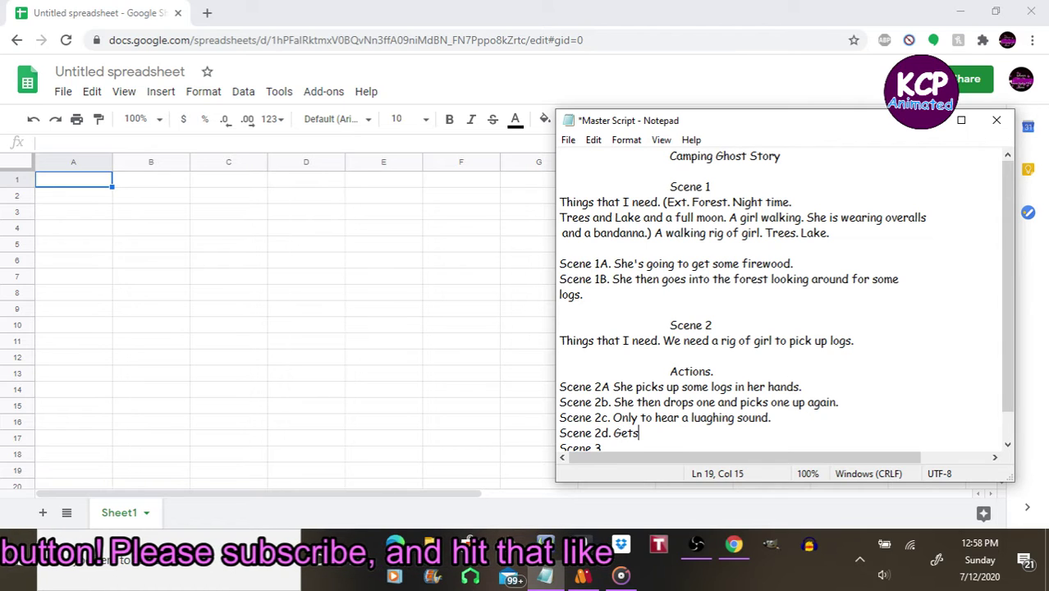
type("sc")
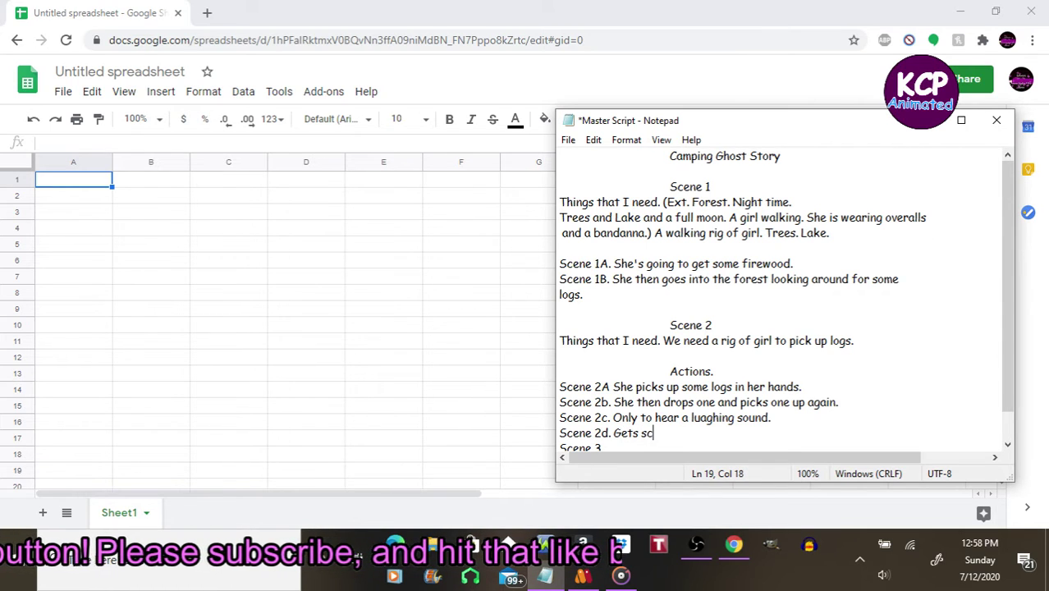
type("ared a")
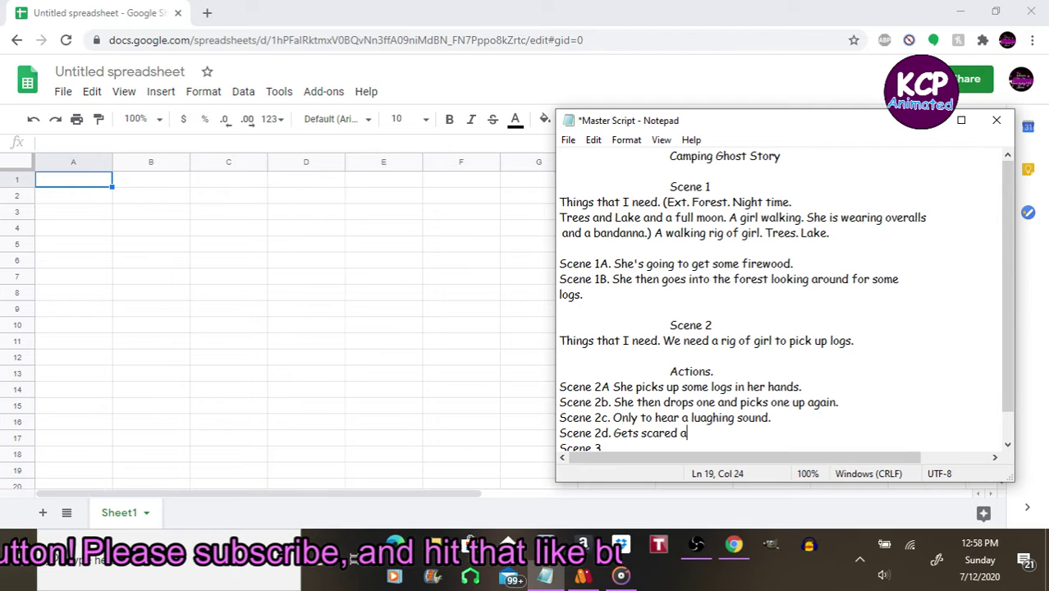
type("nd rund")
key("BackSpace")
type("s")
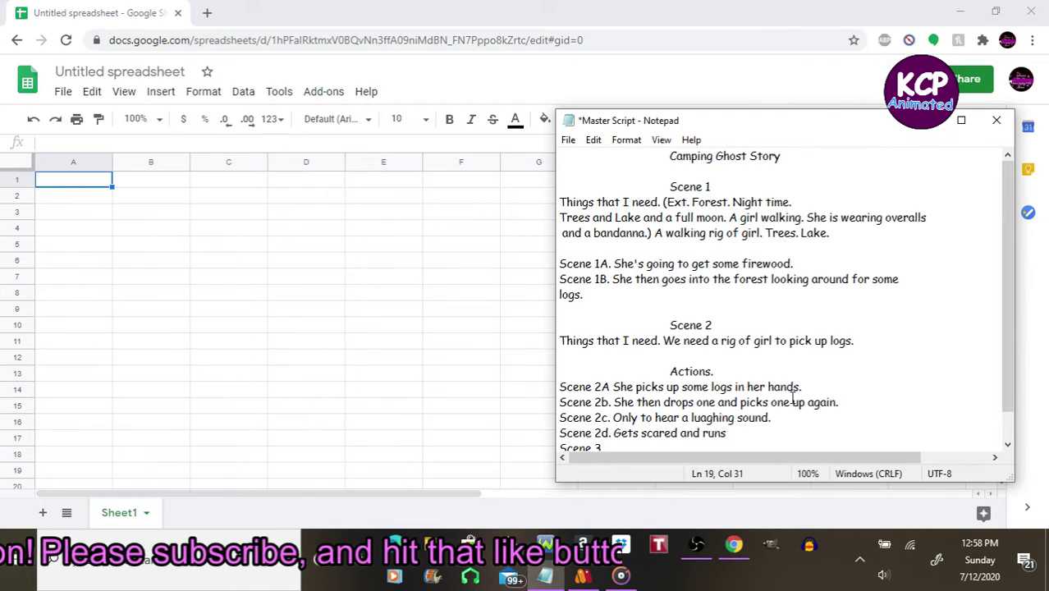
type(".")
Step: Place the text cursor at the end of Scene 2's "Things that I need" line
key("Up")
key("Up")
key("Up")
key("Up")
key("Up")
key("Up")
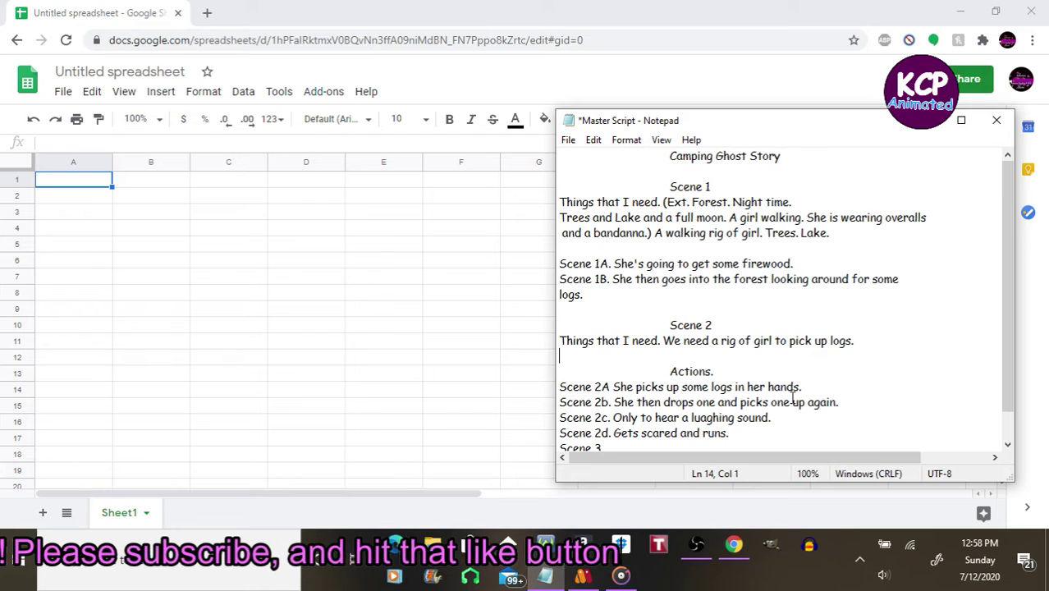
key("Right")
key("Right")
key("Right")
key("Right")
key("Right")
key("Right")
key("Right")
key("Right")
key("Right")
key("Right")
key("Right")
key("Right")
key("Right")
key("Right")
key("Right")
key("Right")
key("Right")
key("Right")
key("Right")
key("Right")
key("Right")
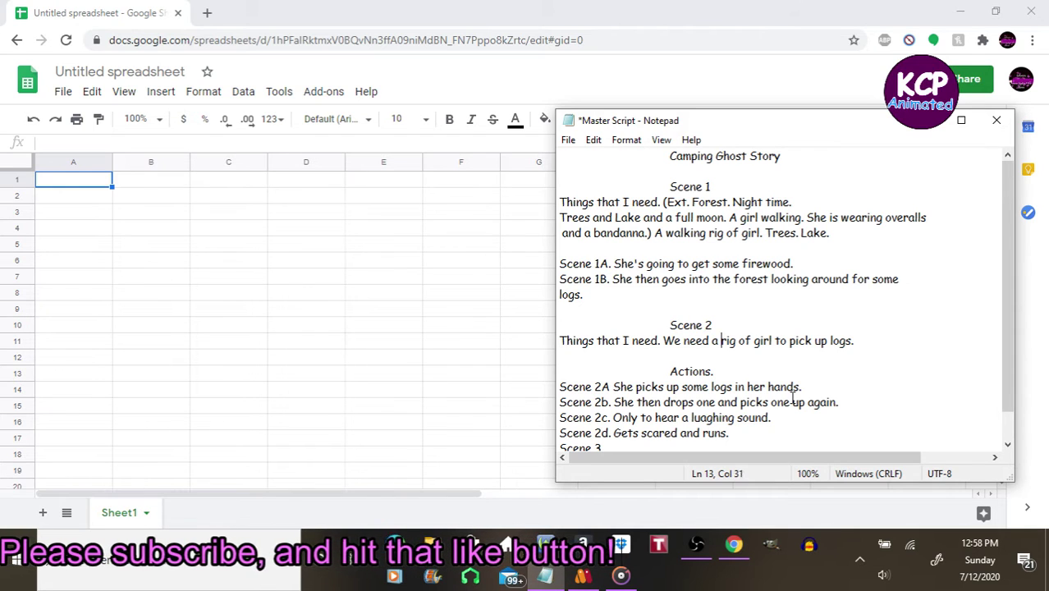
key("Left")
key("Left")
key("Left")
key("Left")
key("Left")
key("Left")
key("Left")
key("Left")
key("Left")
key("Left")
key("Left")
key("Left")
key("Left")
key("Left")
key("Left")
key("Left")
key("Left")
key("Left")
key("Left")
key("Left")
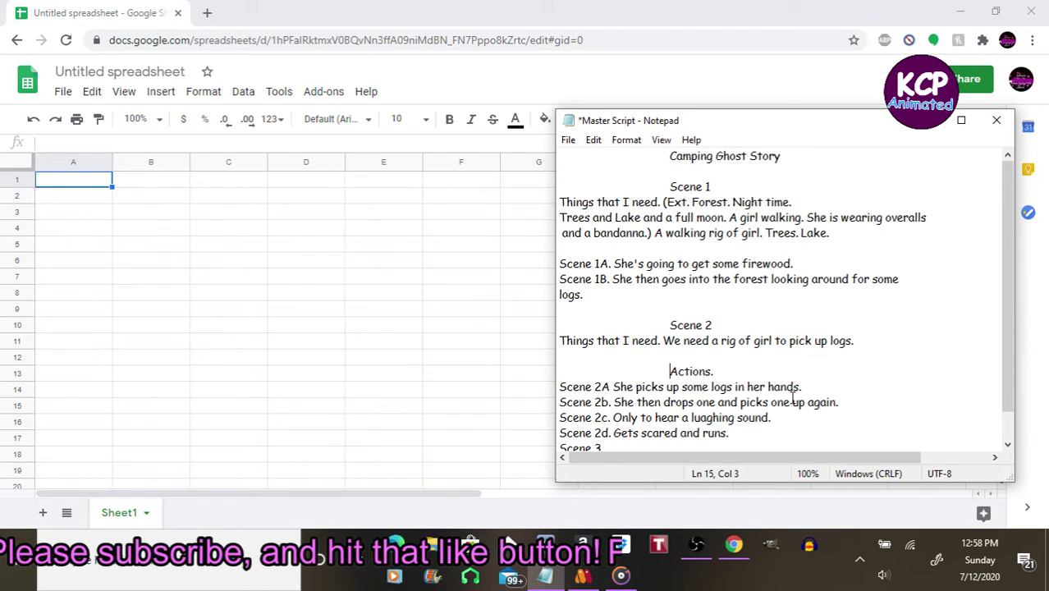
key("Right")
key("Right")
key("Right")
key("Right")
key("Right")
key("Right")
key("Right")
key("Right")
key("Right")
key("Right")
key("Right")
key("Right")
key("Right")
key("Right")
key("Right")
key("Right")
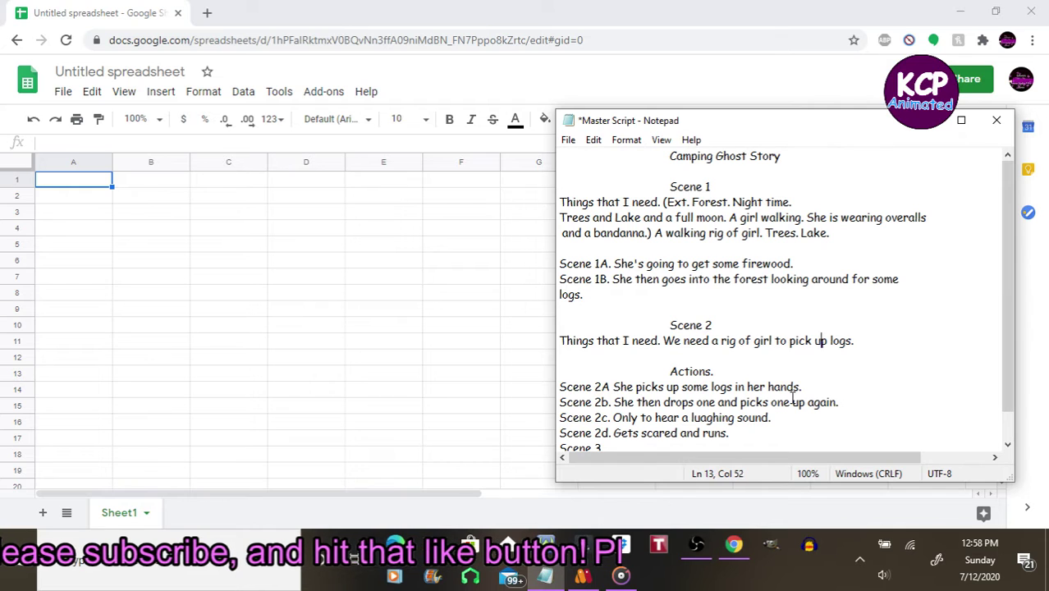
key("Right")
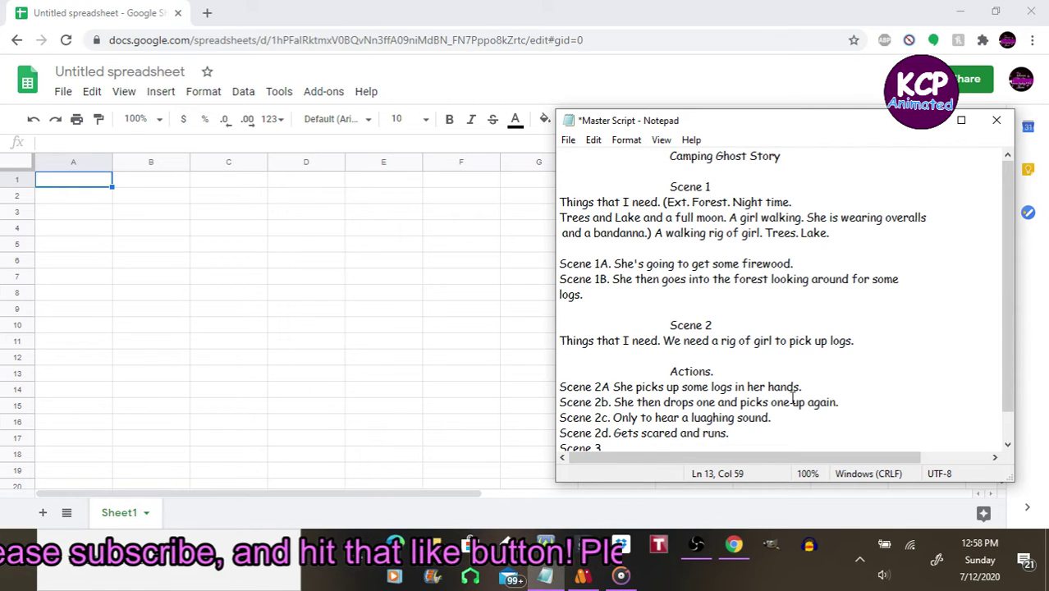
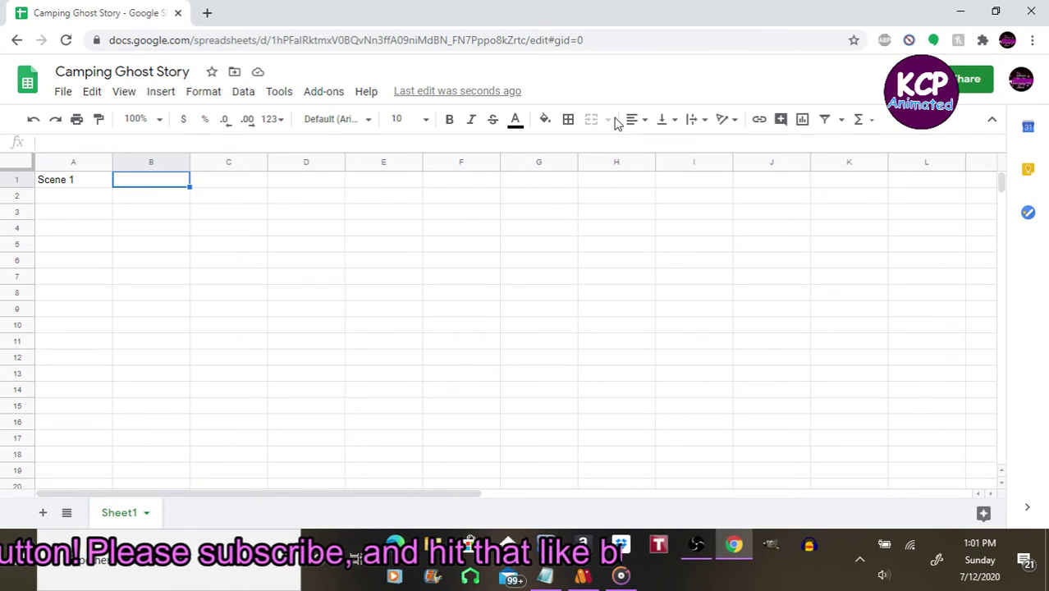
Step: Enter the column headings "List" in B1 and "Actions" in C1 beside the Scene 1 heading
type("List")
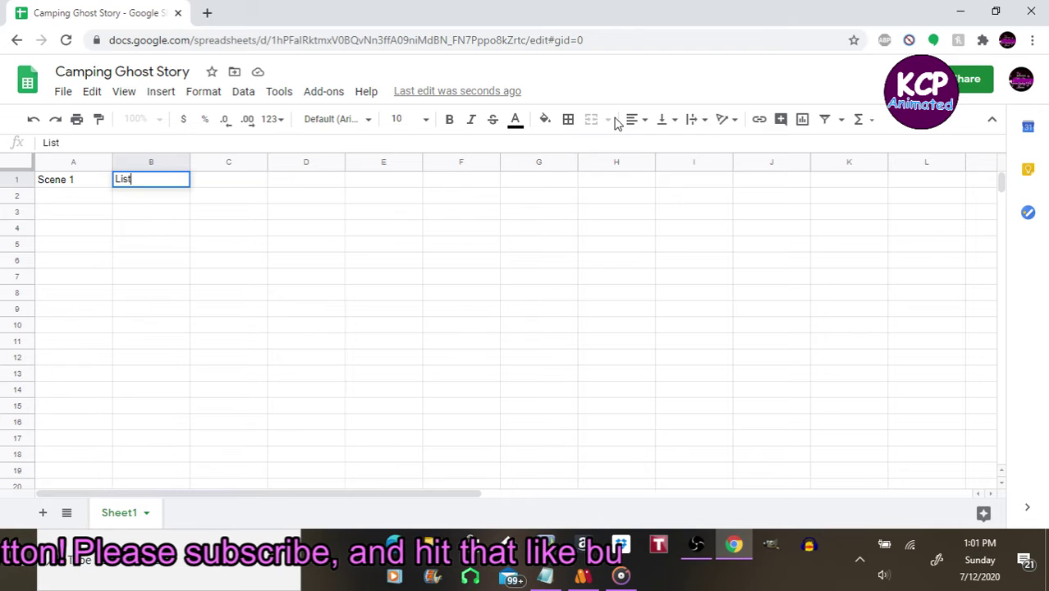
key("Tab")
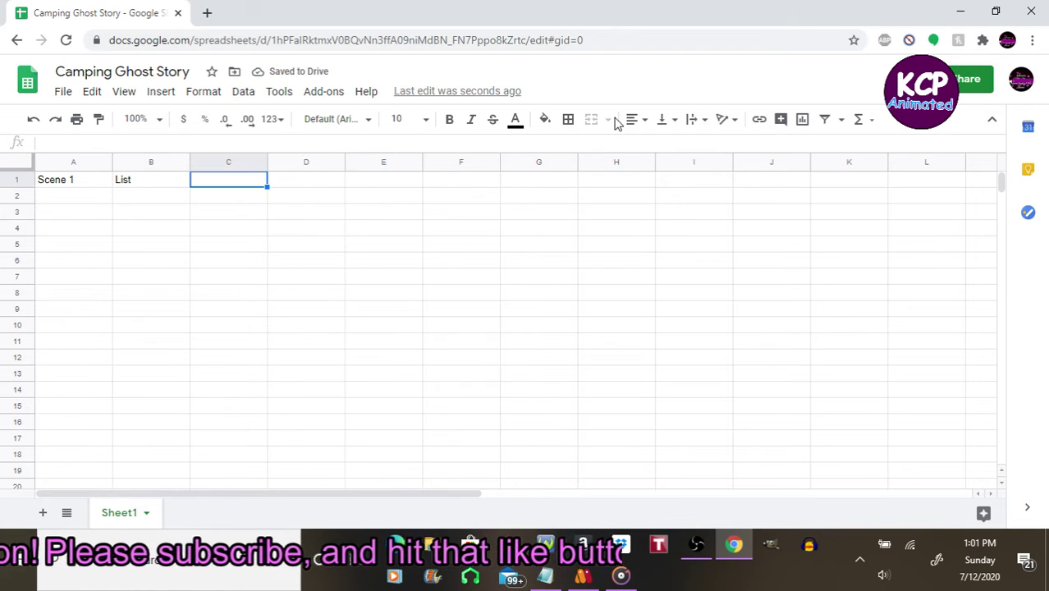
type("A")
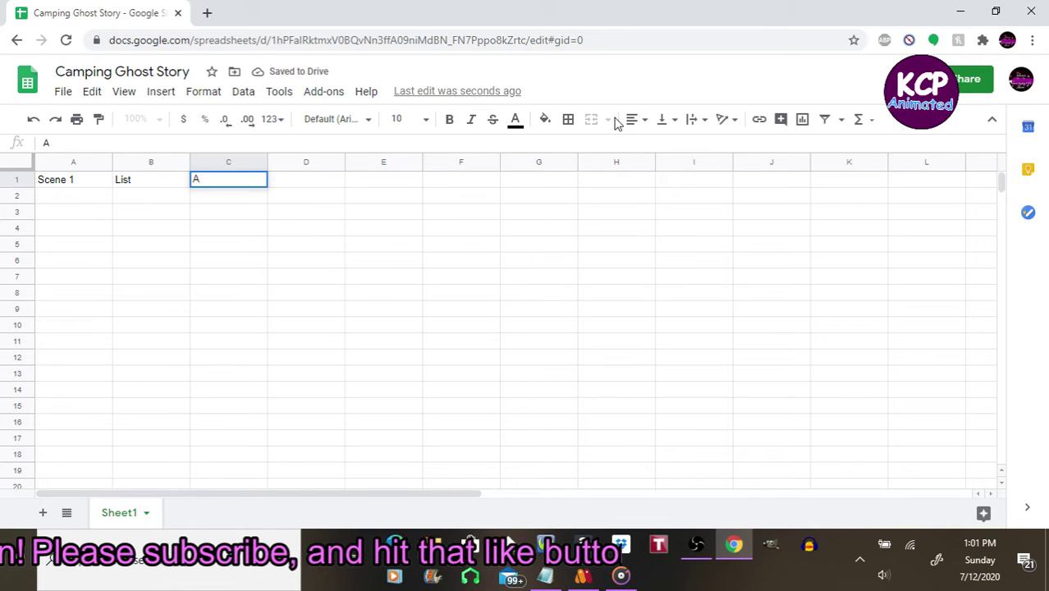
type("ctions")
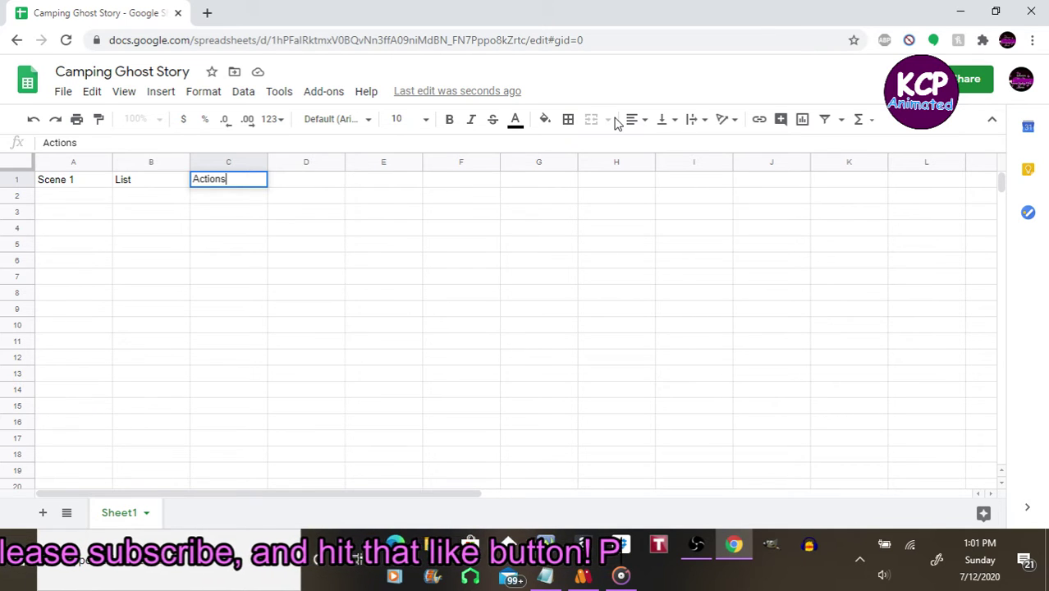
key("Return")
key("Left")
key("Left")
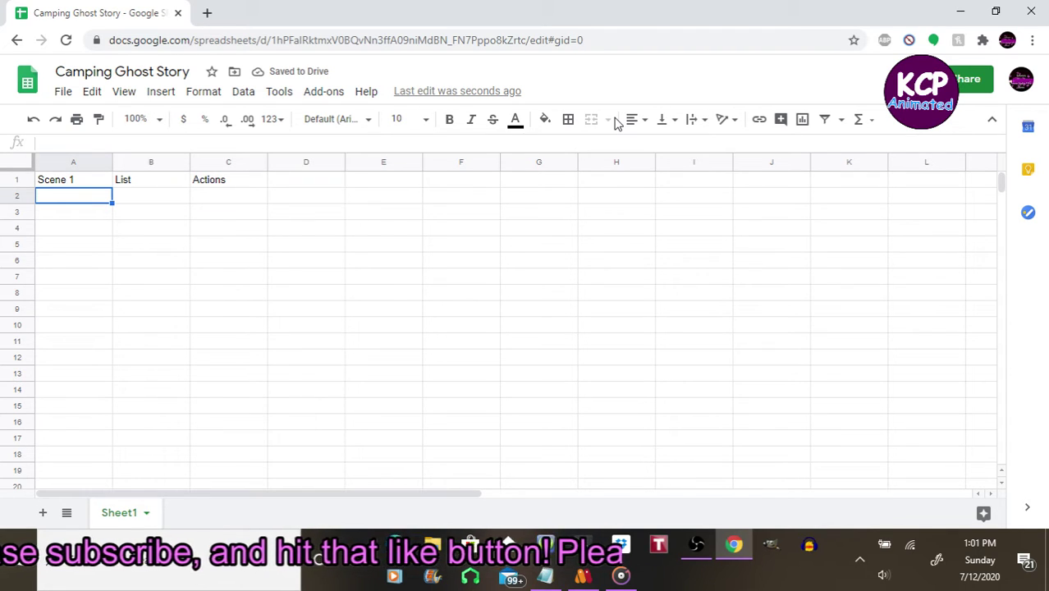
Step: Consult Scene 1's needs in the Notepad script and enter "Sky" in cell B2 of the Google Sheets spreadsheet
left_click(548, 578)
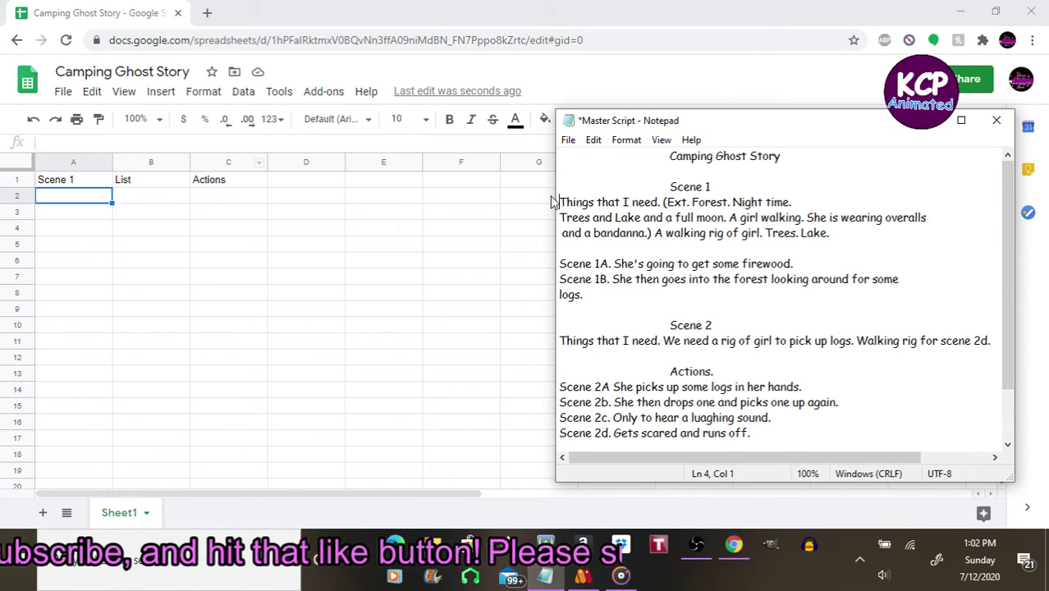
key("alt+Tab")
key("Tab")
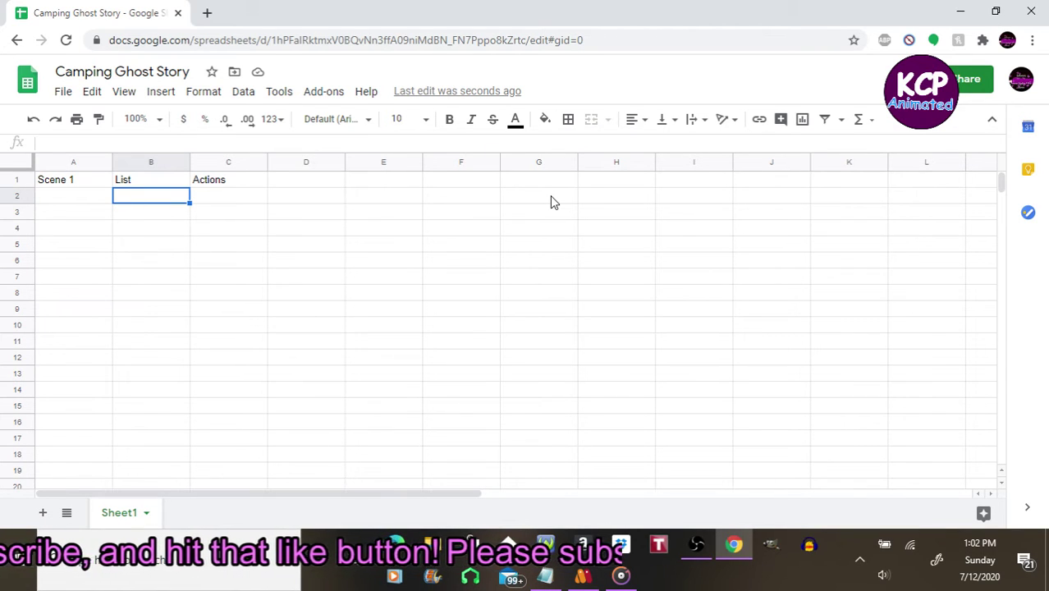
type("Sky")
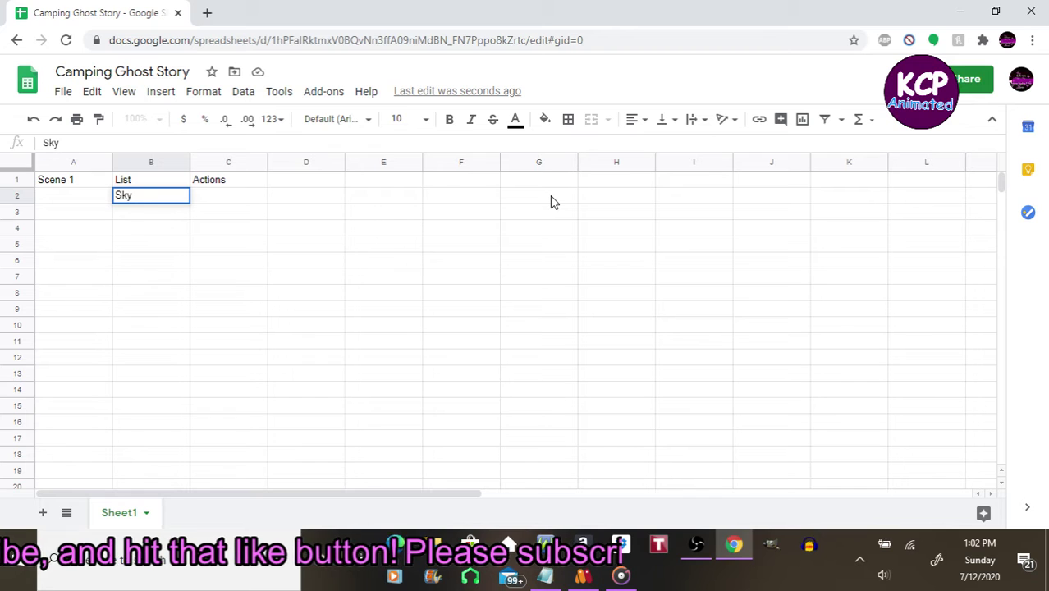
Step: Continue Scene 1's List column below "Sky" with "Forest" in B3, "Lake" in B4 and "Moon" in B5
key("Return")
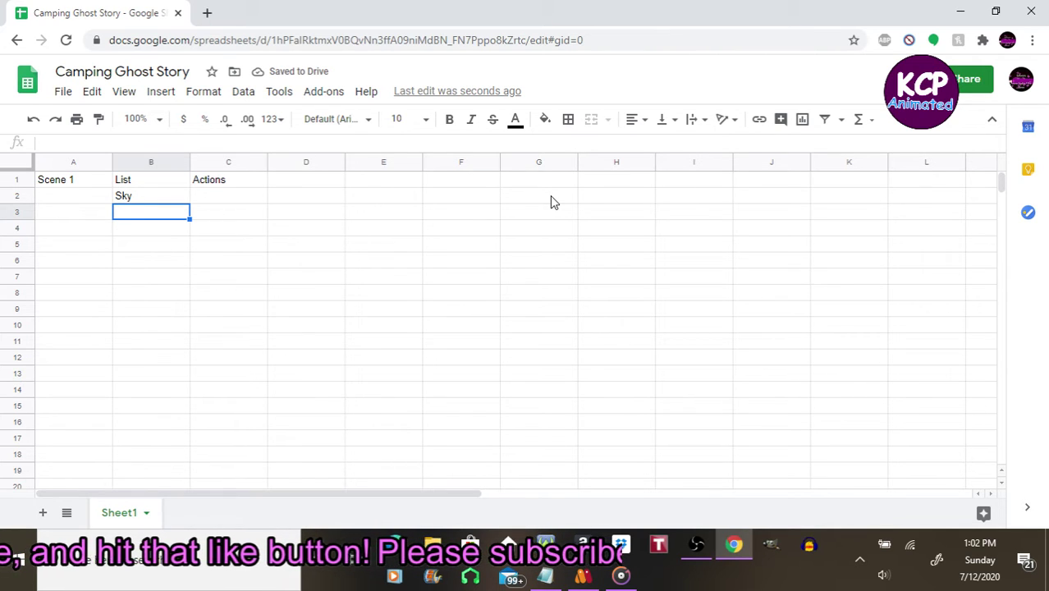
type("Forest")
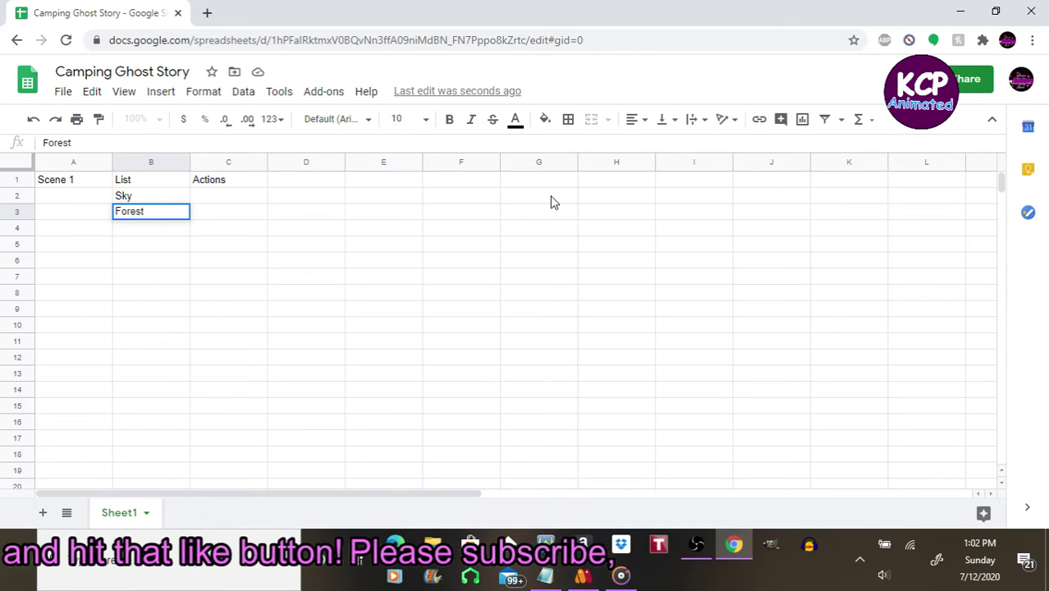
key("Return")
type("Lat")
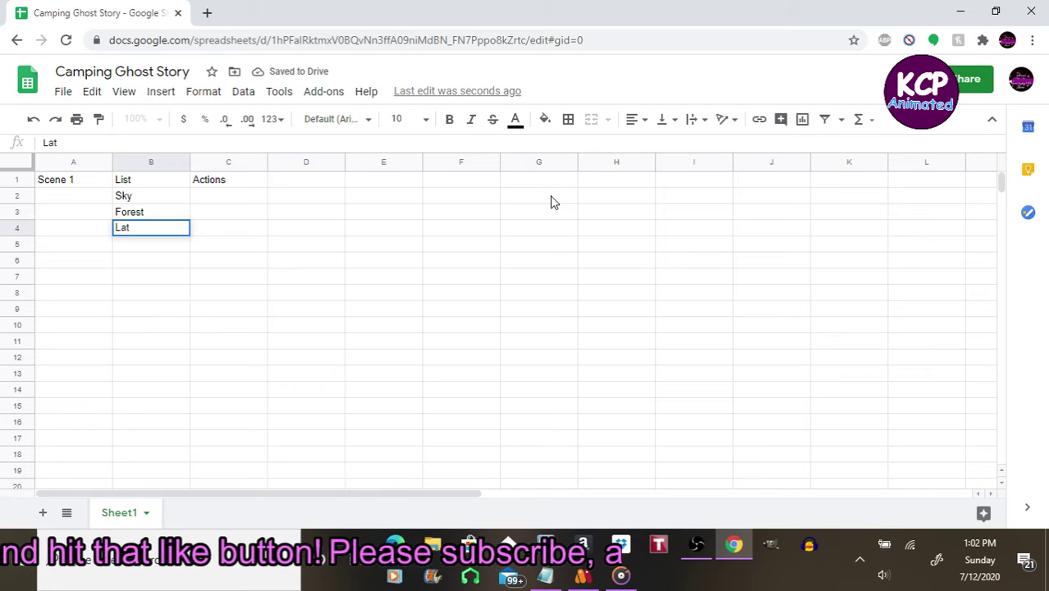
key("BackSpace")
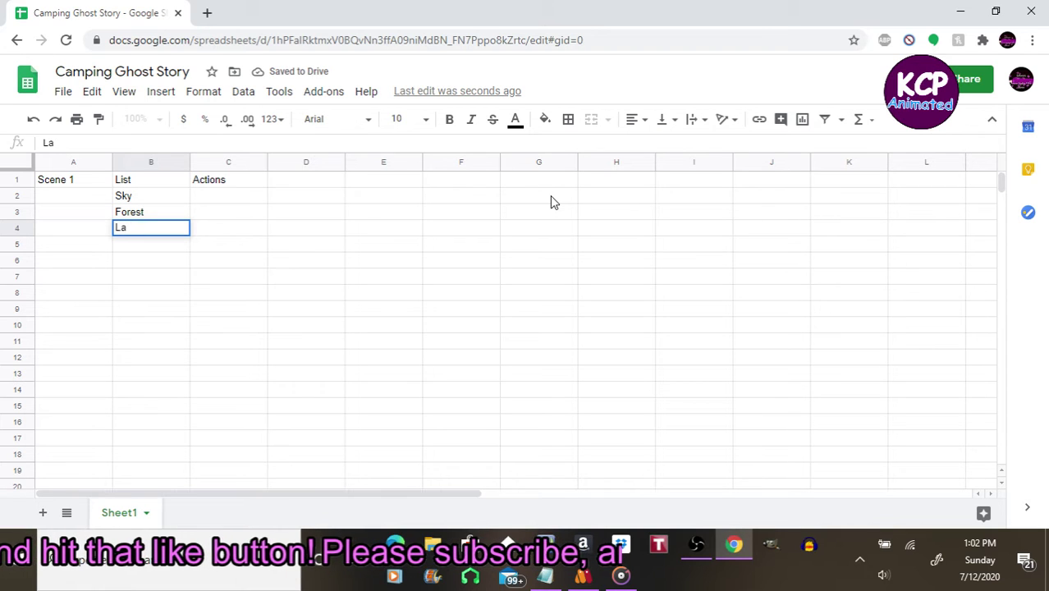
type("ke")
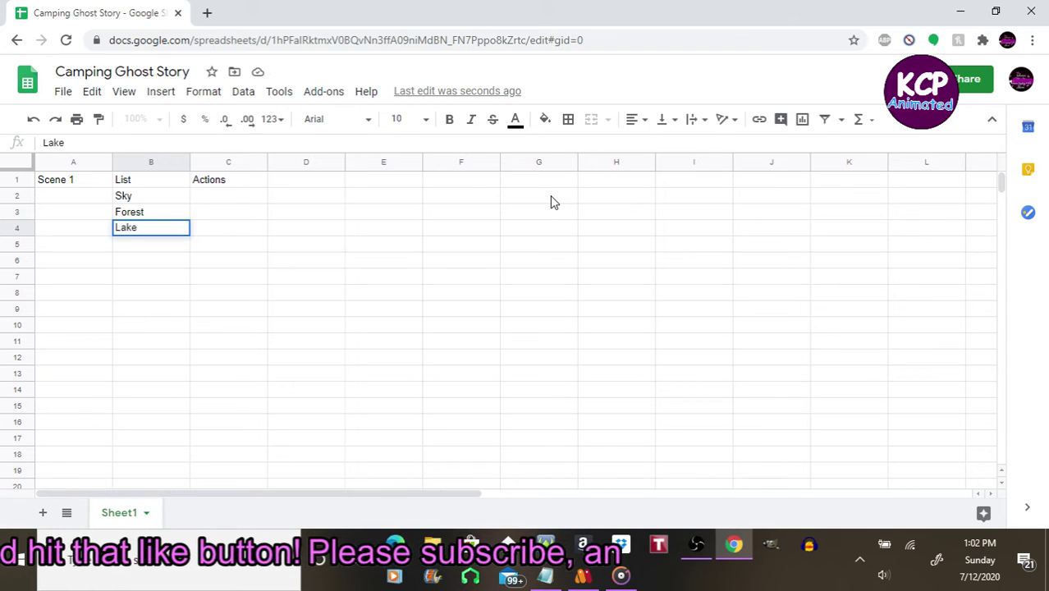
key("Return")
type("Moon")
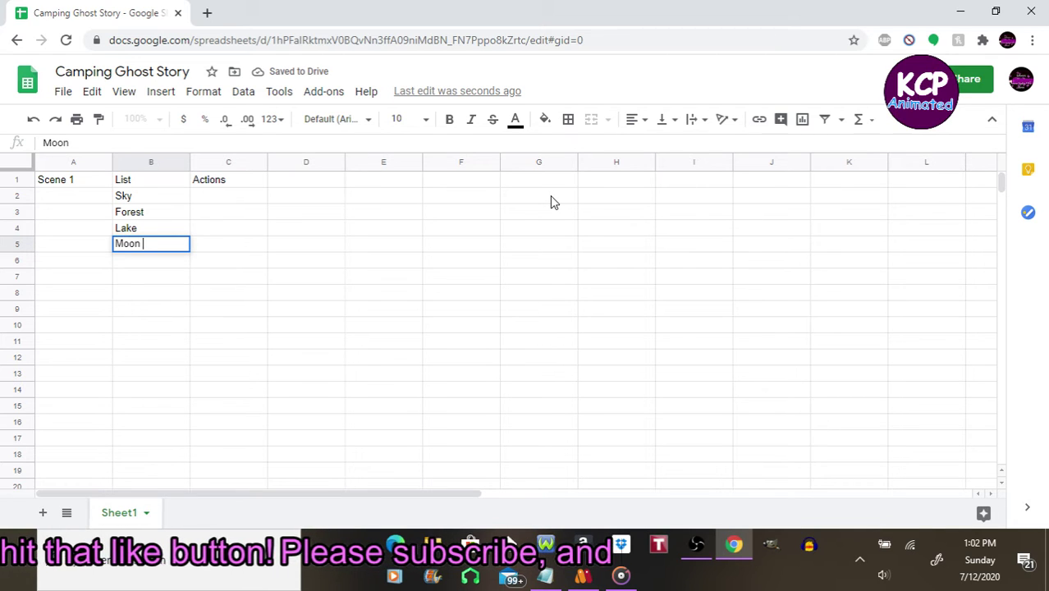
key("Return")
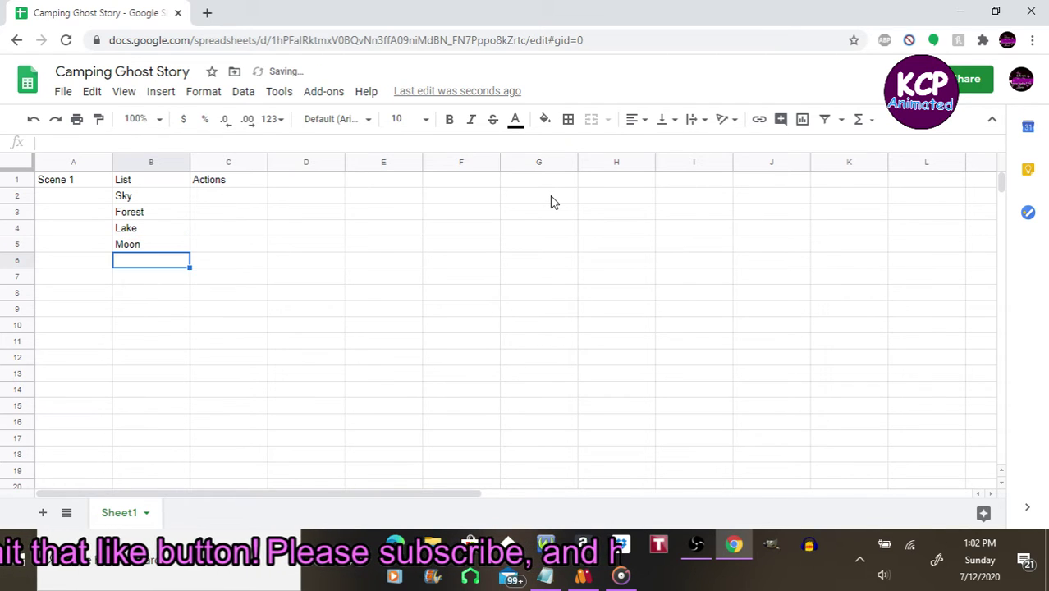
Step: Add "Girl Walking Rig" to Scene 1's List column in cell B6
type("Gi")
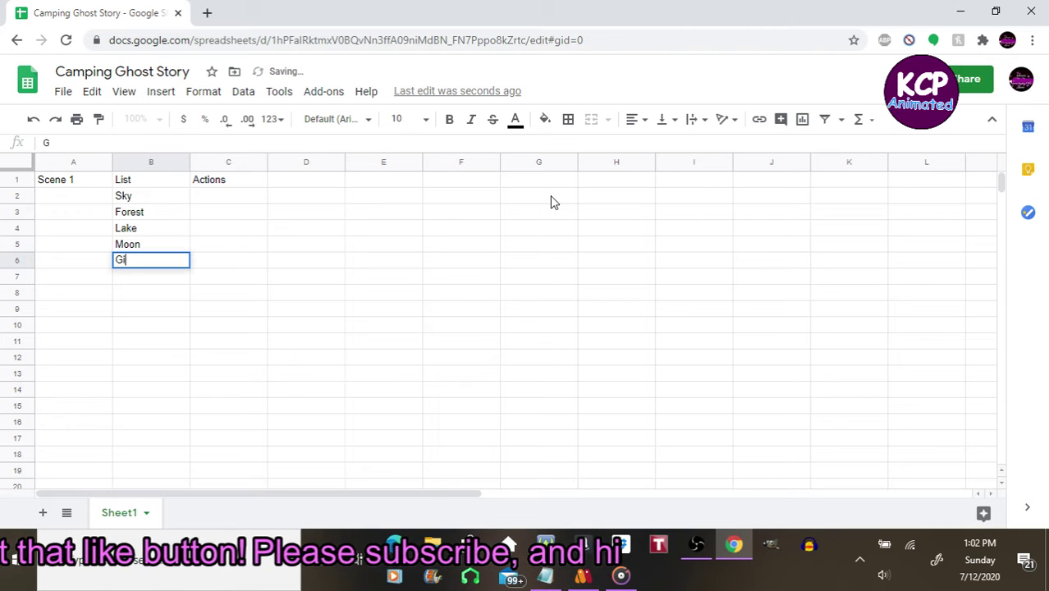
type("rl W")
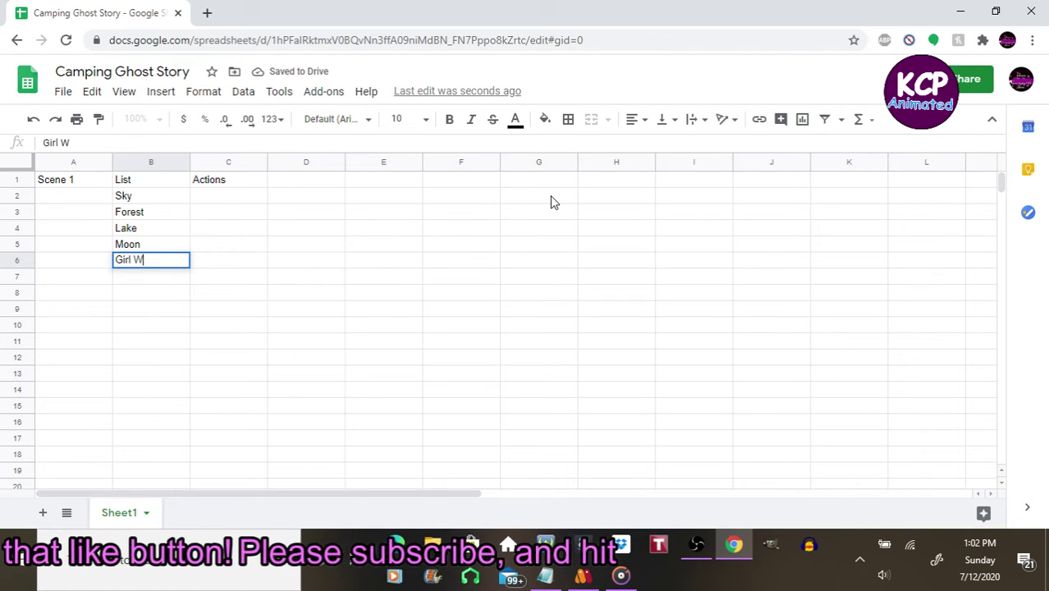
type("alking")
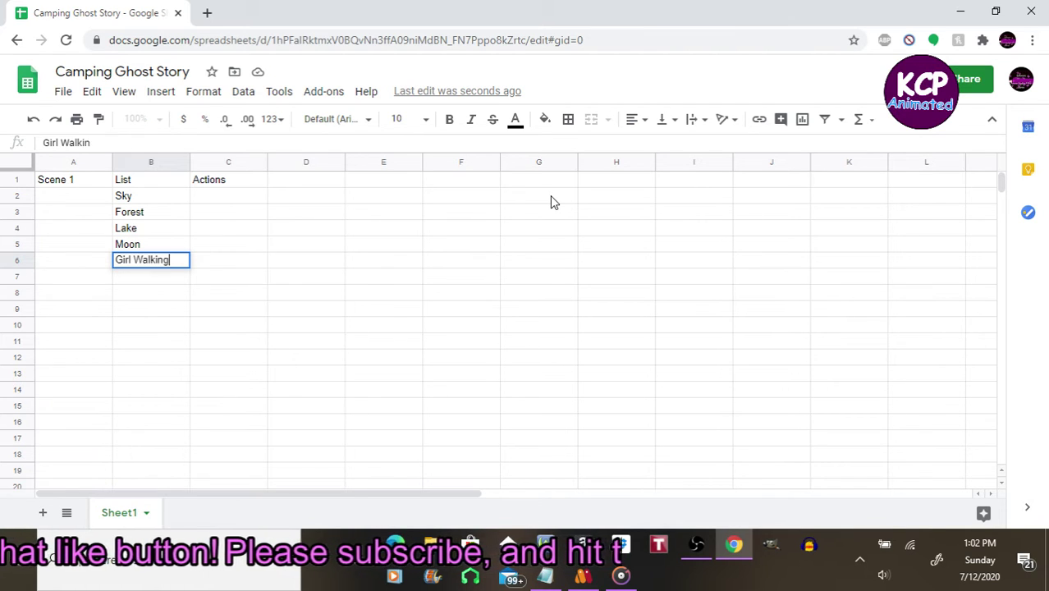
type(" R")
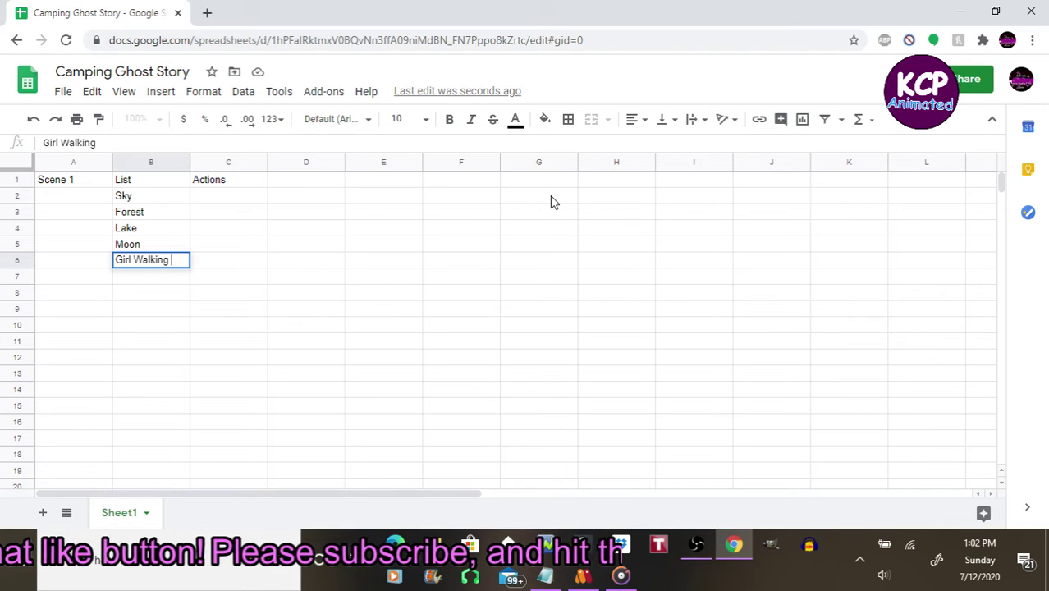
type("ight")
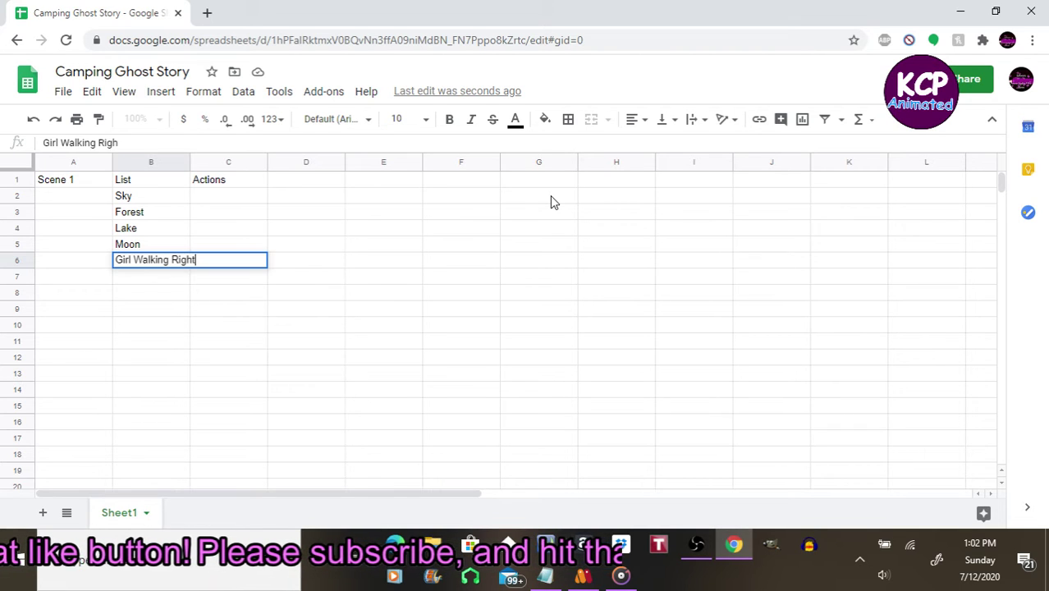
key("BackSpace")
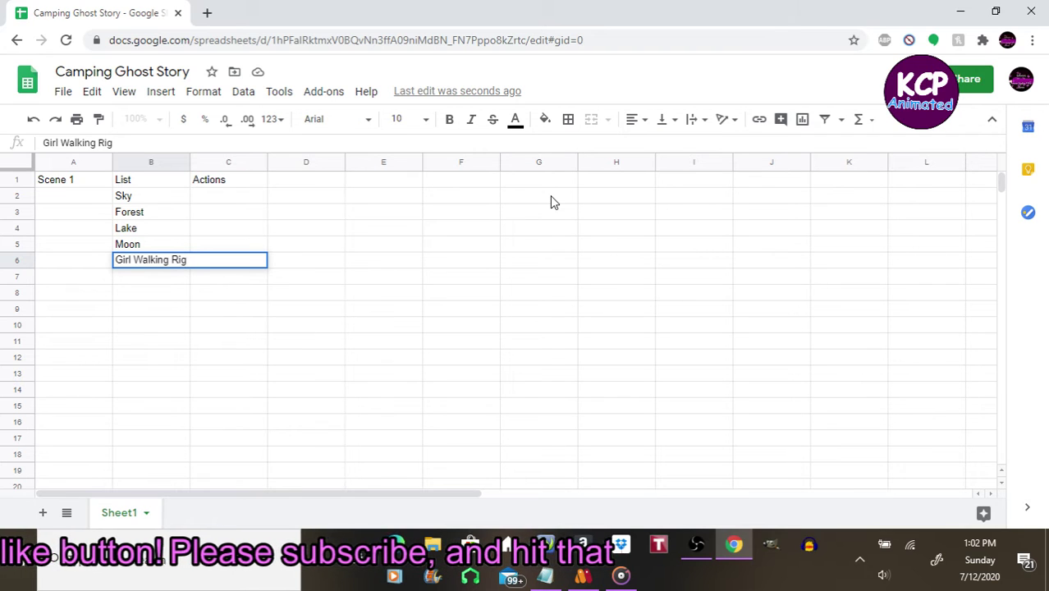
key("Return")
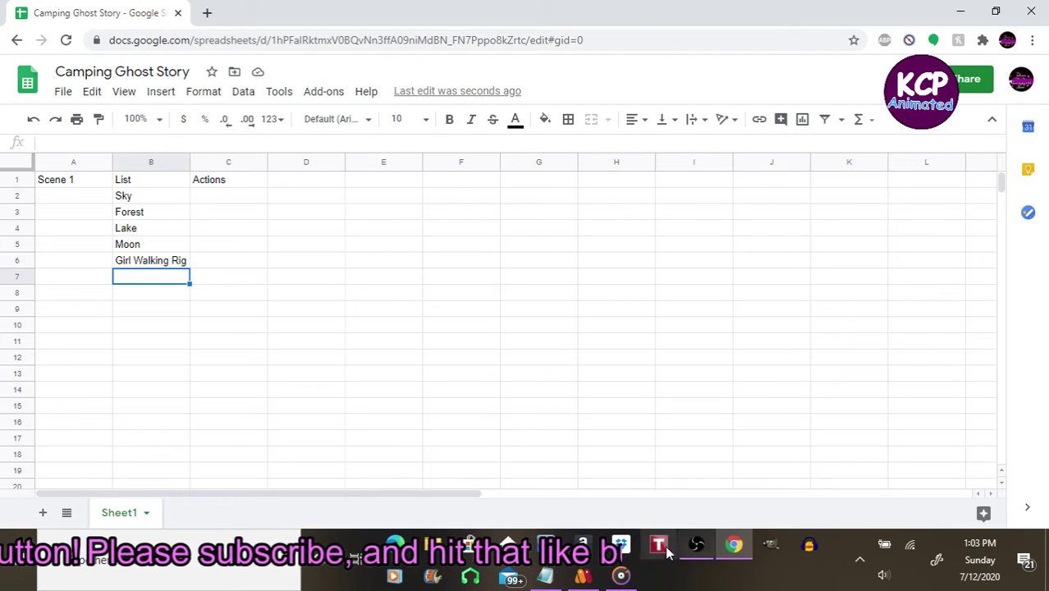
Step: Check Scene 1's needs in the Notepad script, return to the Google Sheets spreadsheet and clear the "Actions" heading from C1
left_click(566, 577)
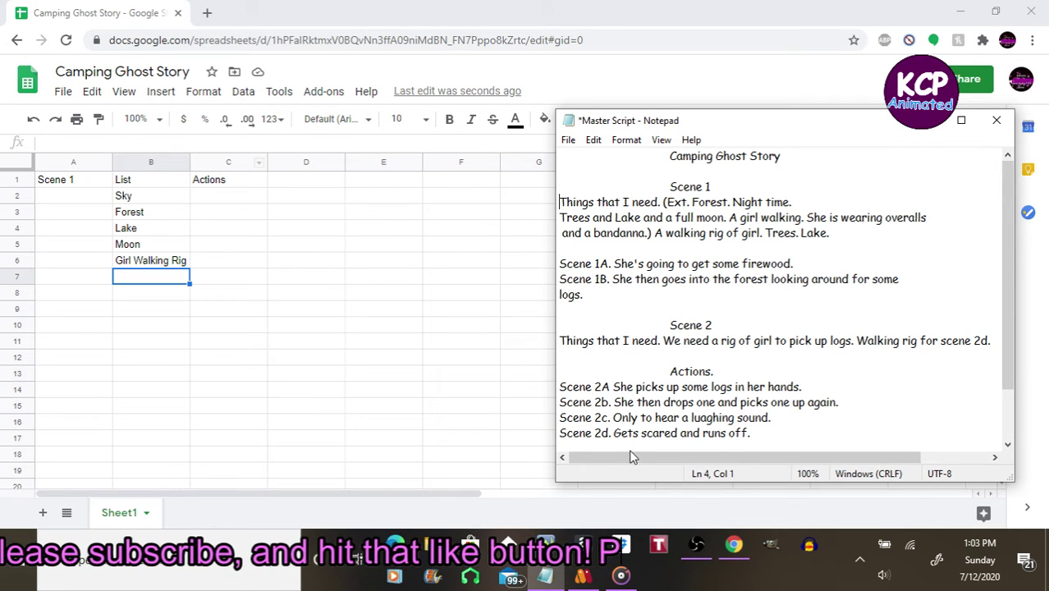
key("alt+Tab")
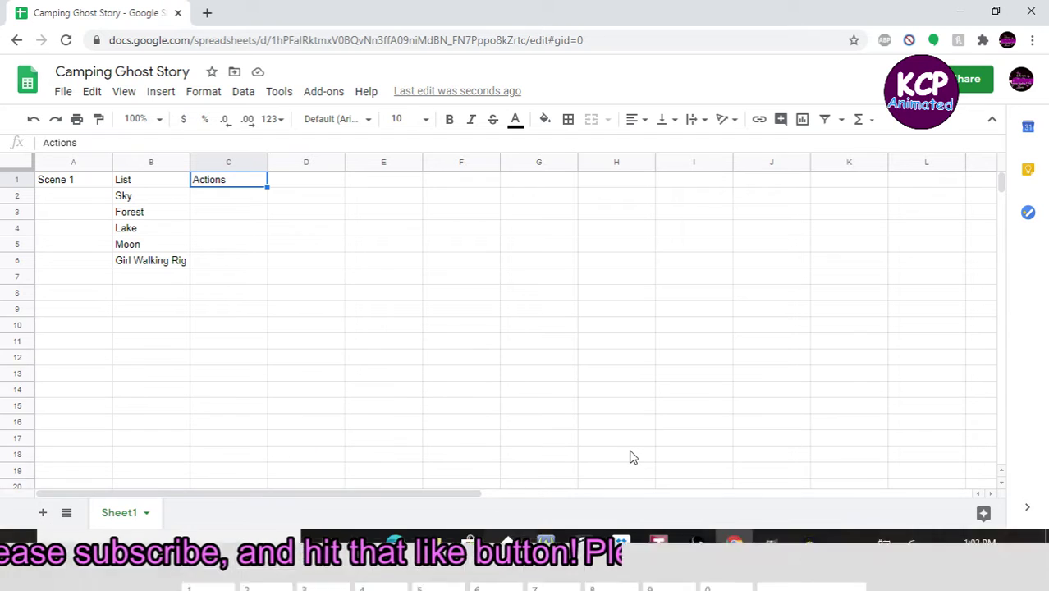
key("ctrl+z")
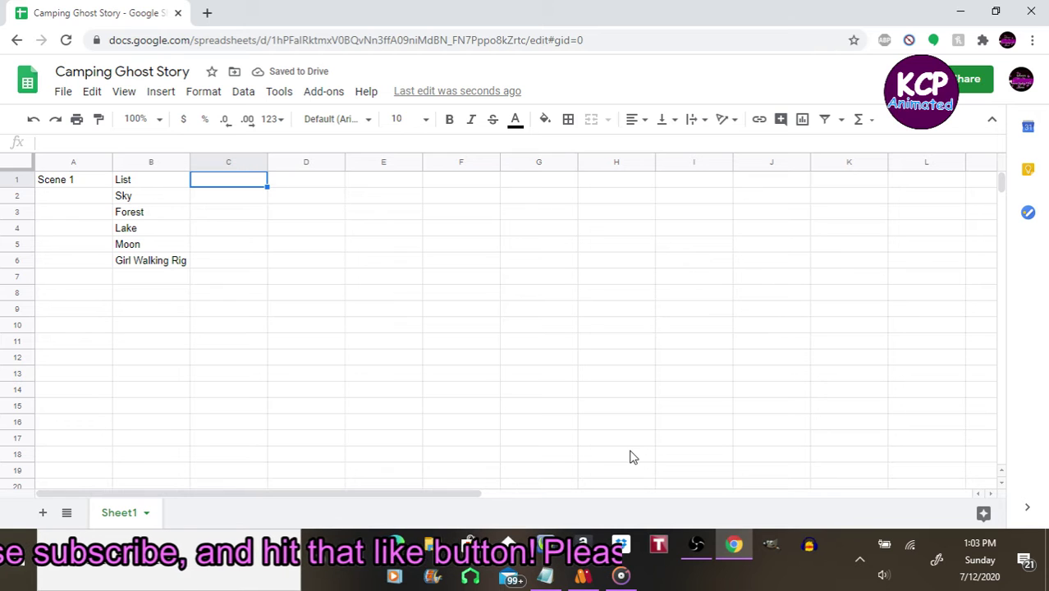
key("ctrl+z")
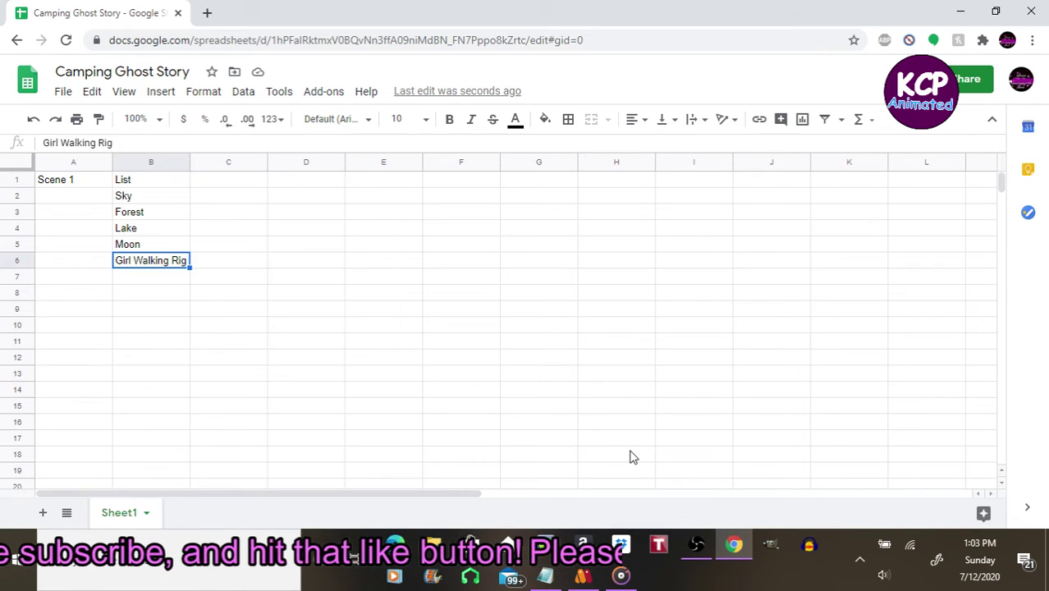
key("ctrl+y")
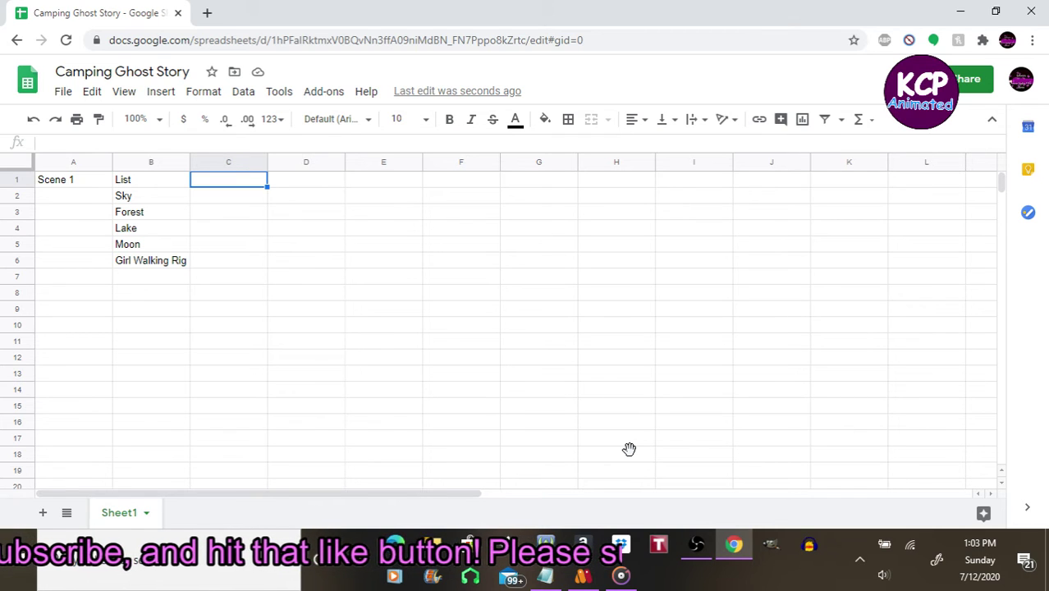
type("rEA")
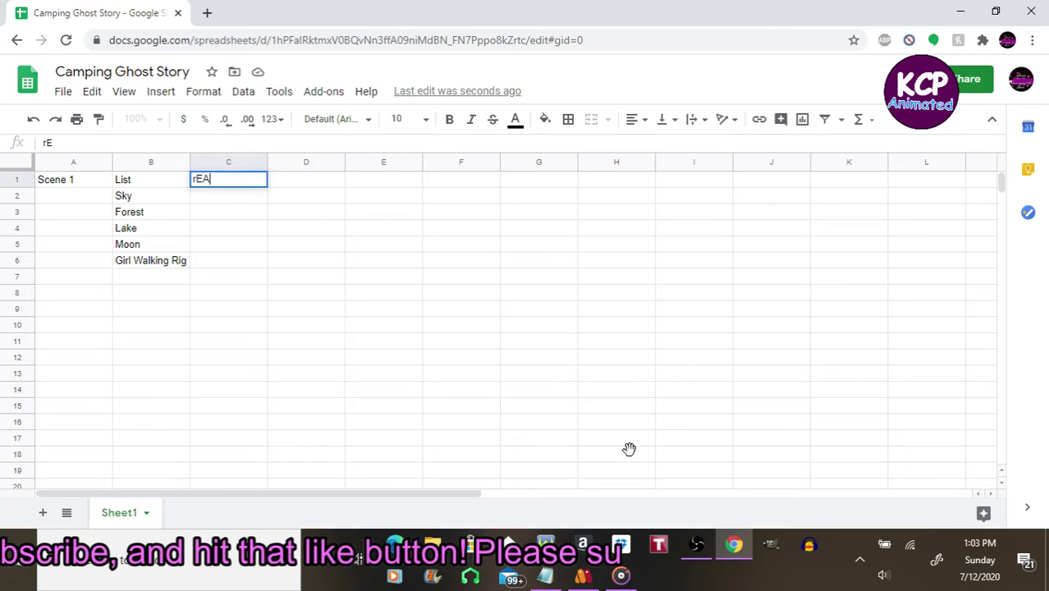
type("DY?")
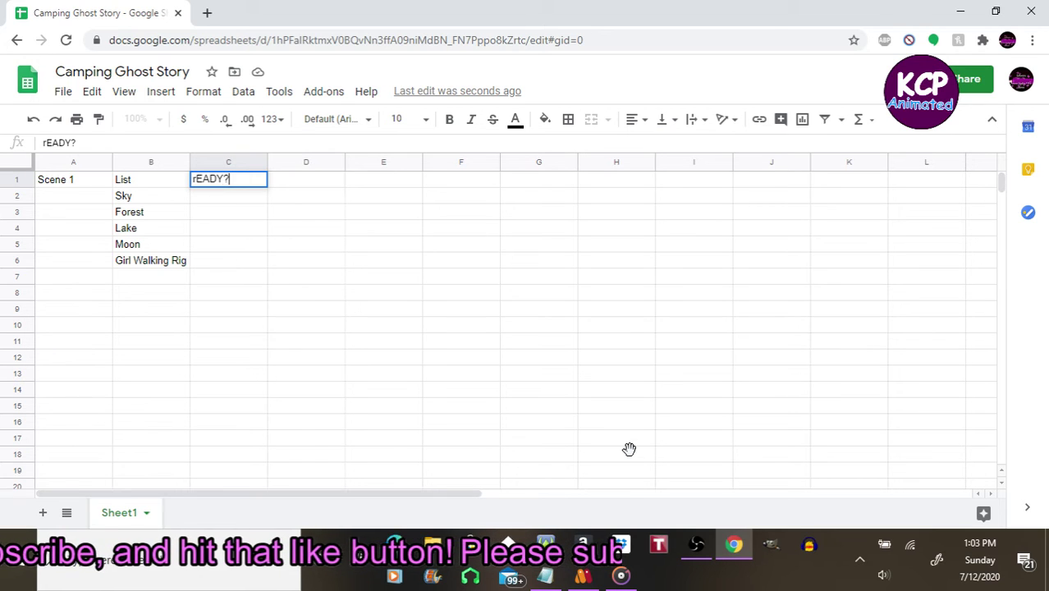
key("BackSpace")
key("BackSpace")
key("BackSpace")
key("BackSpace")
key("BackSpace")
key("BackSpace")
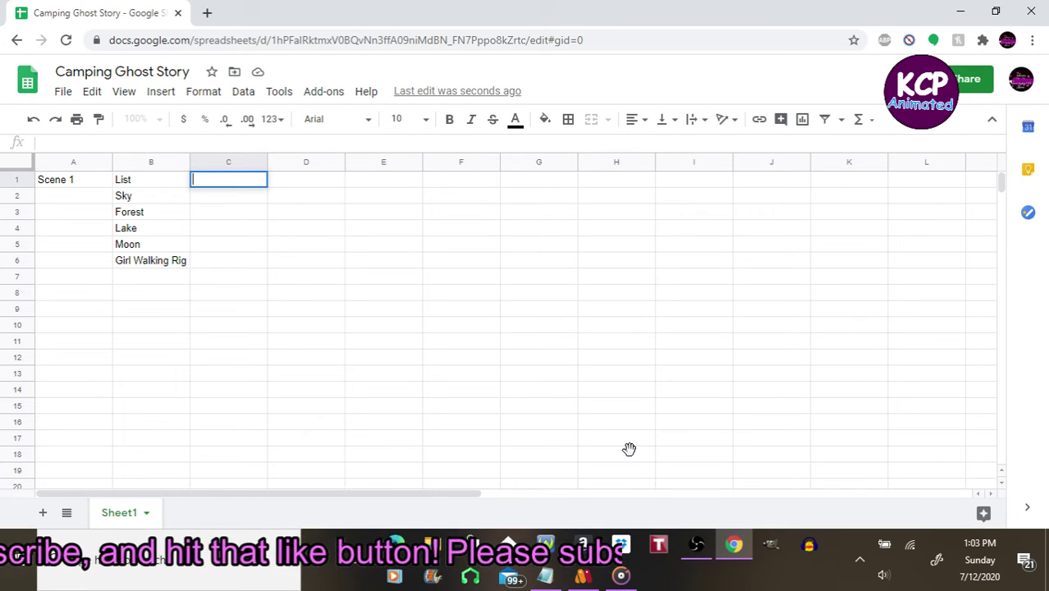
Step: Enter "Ready?" as the column heading in cell C1
type("Read")
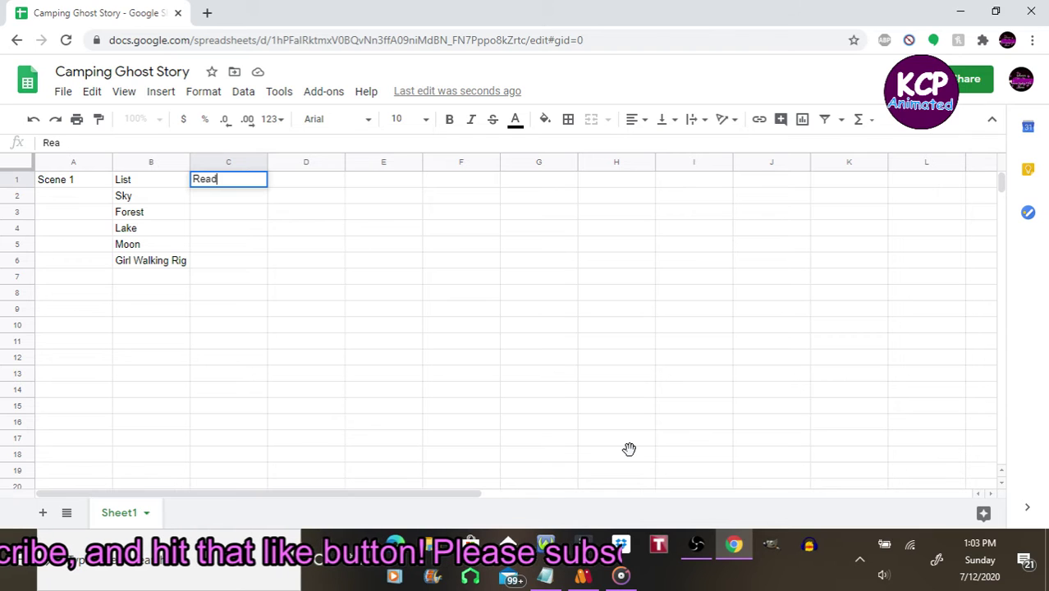
type("y?")
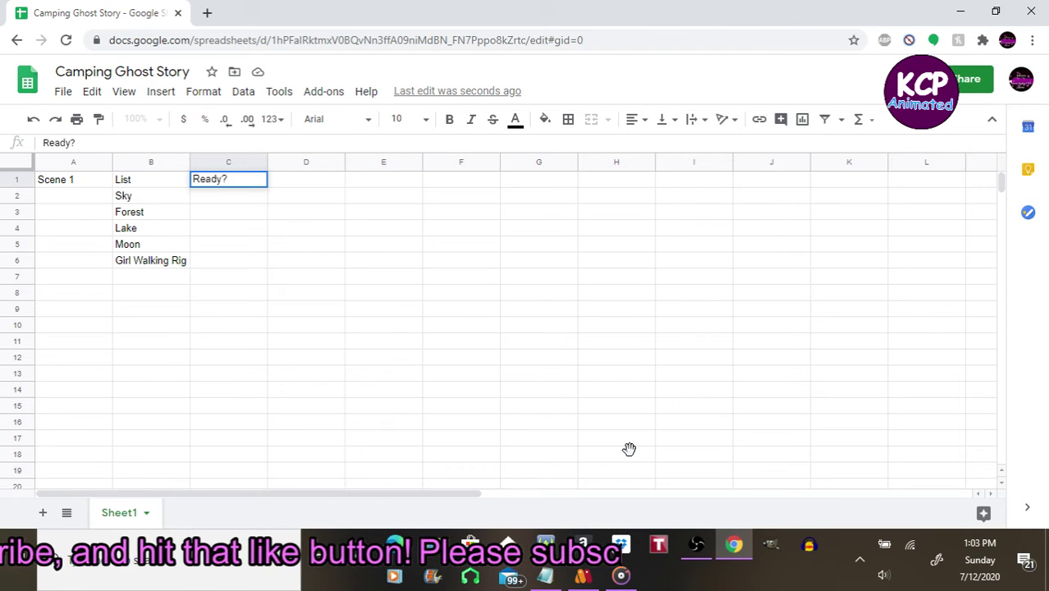
key("Return")
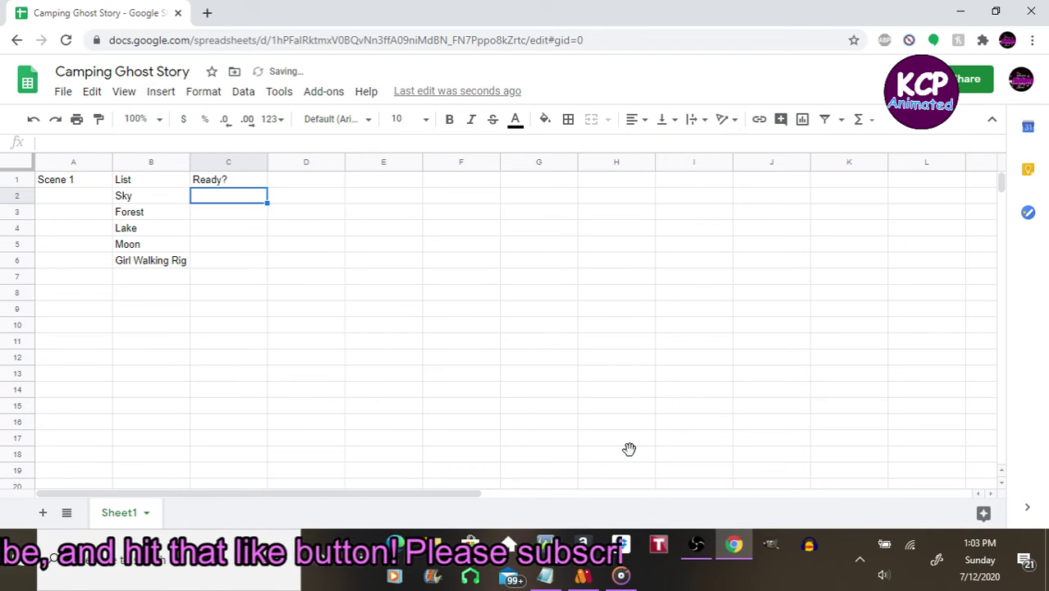
Step: Mark all five Scene 1 items, from Sky to Girl Walking Rig, as "No" in the Ready? column, cells C2 to C6
type("No")
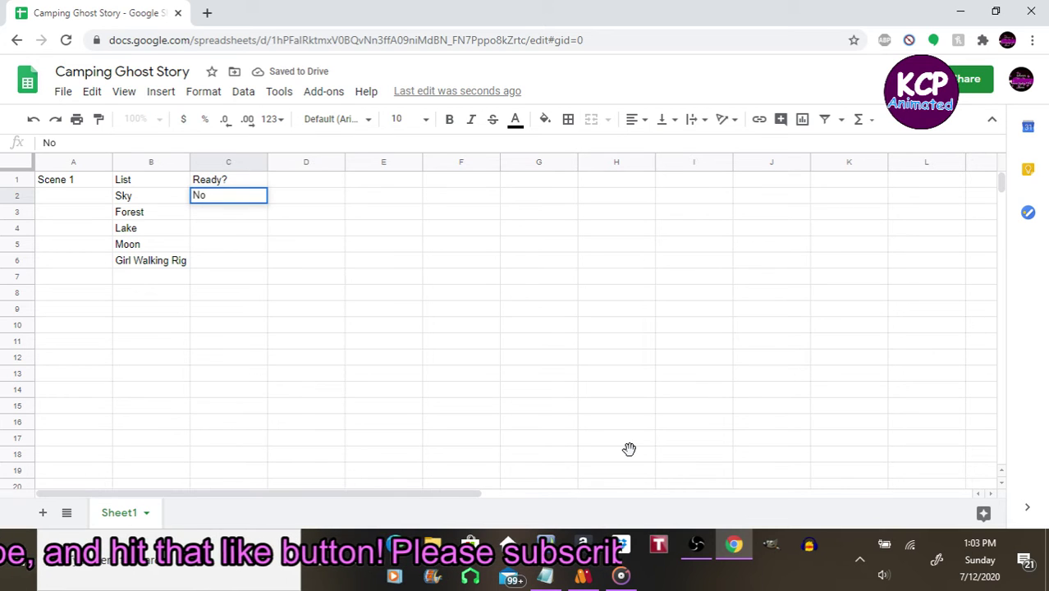
key("Tab")
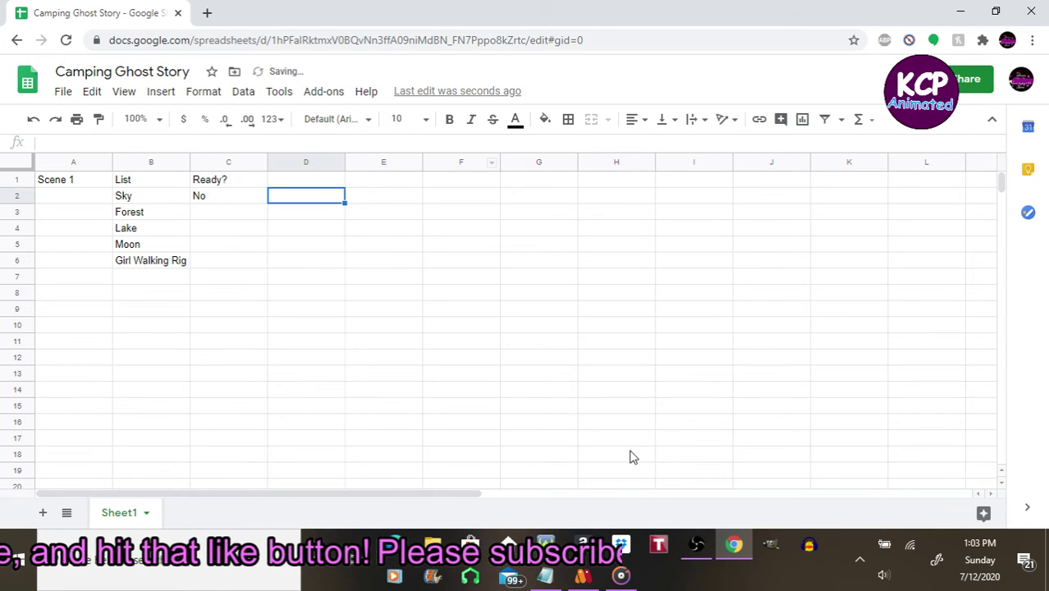
key("Return")
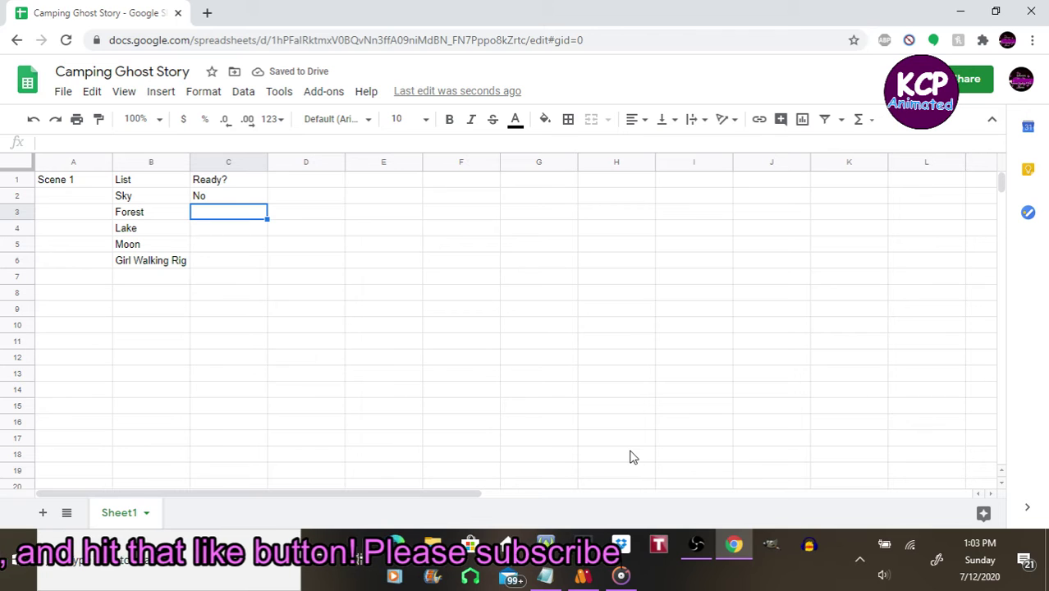
type("No")
key("Return")
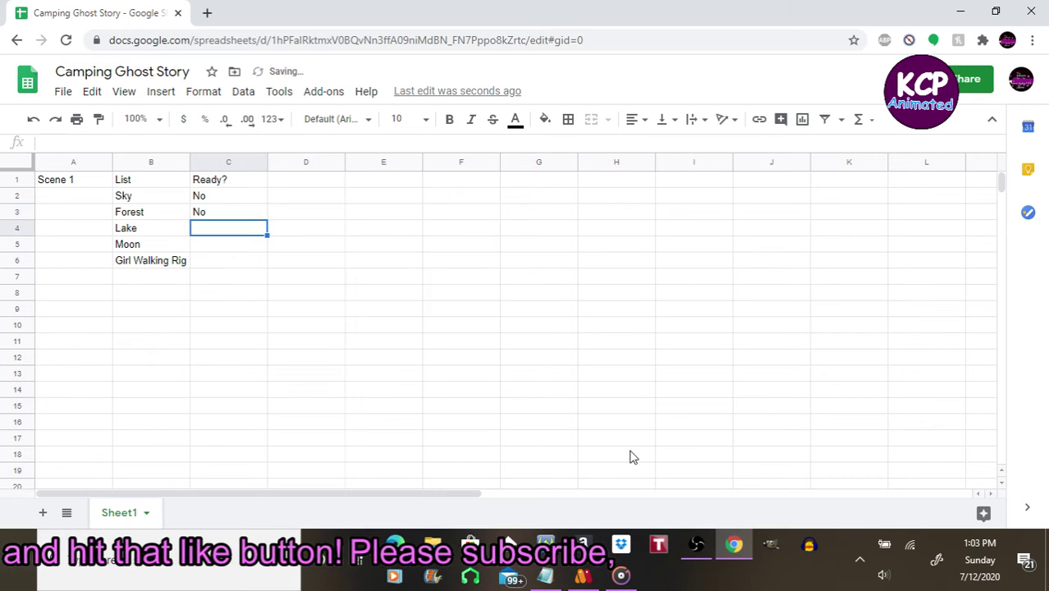
type("No")
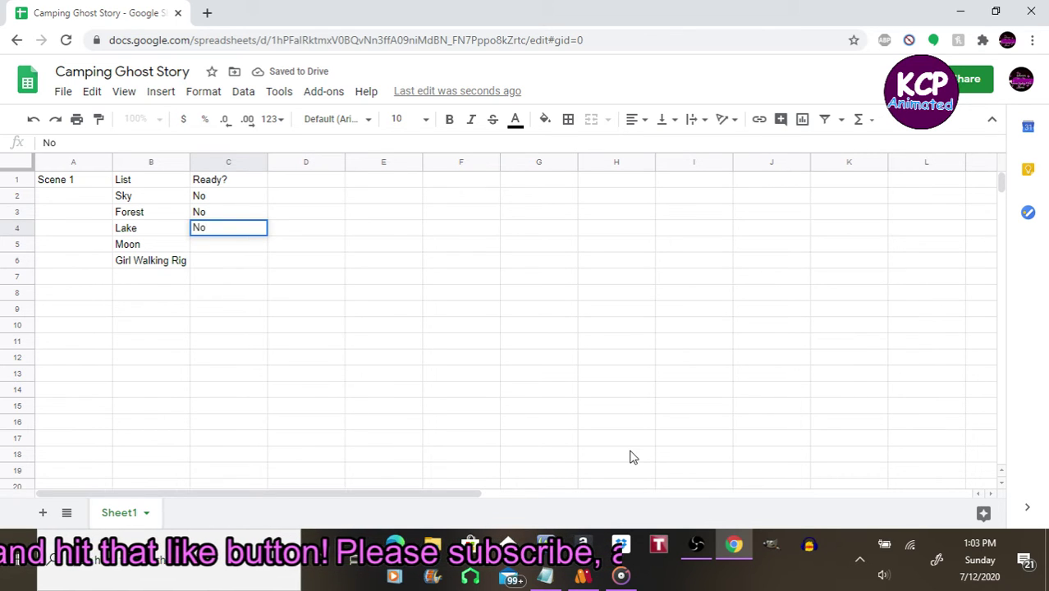
key("Return")
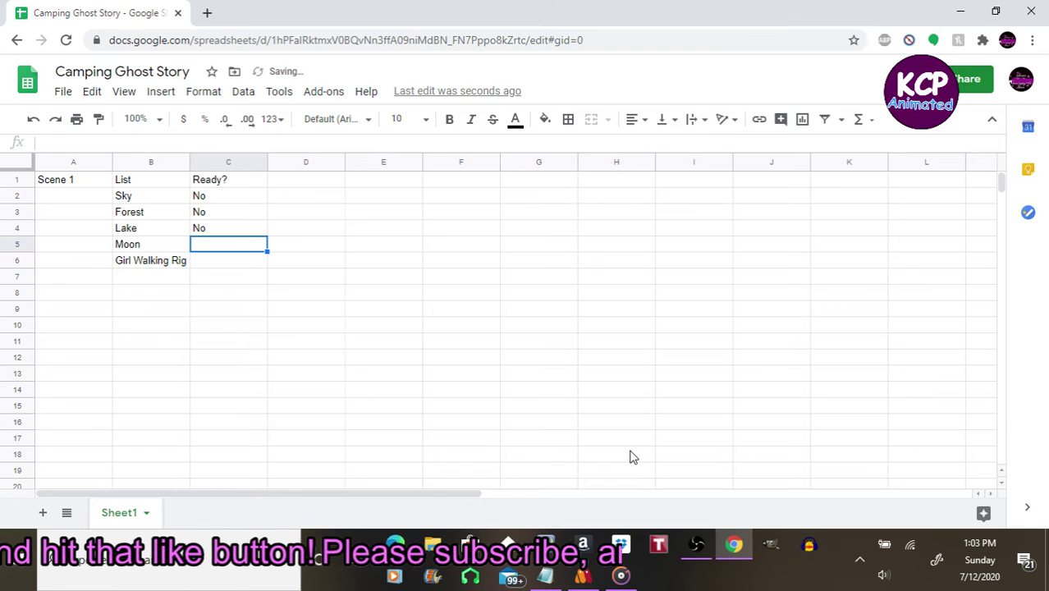
type("No")
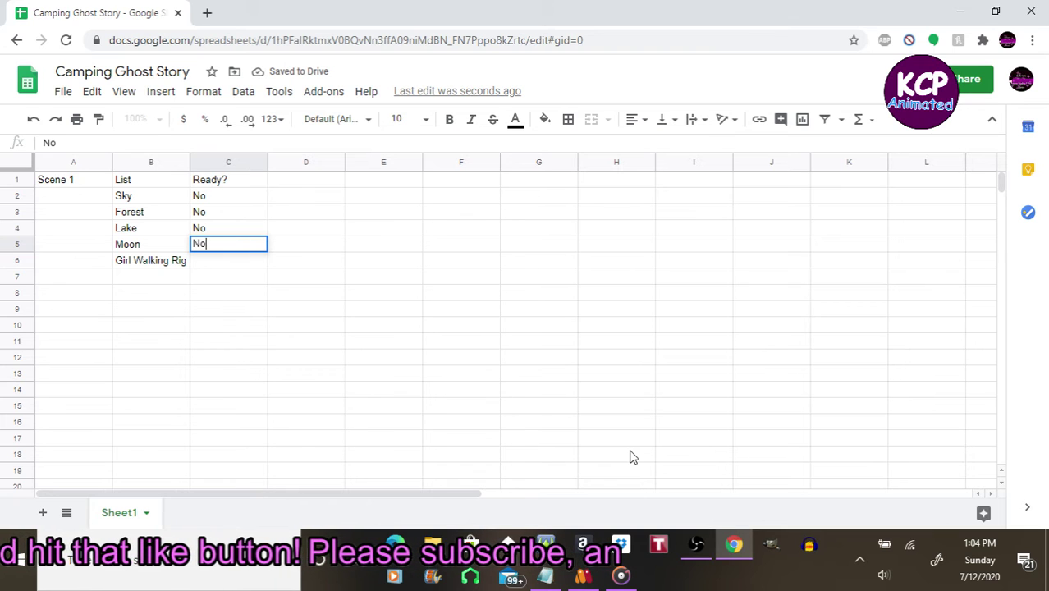
key("Return")
type("No")
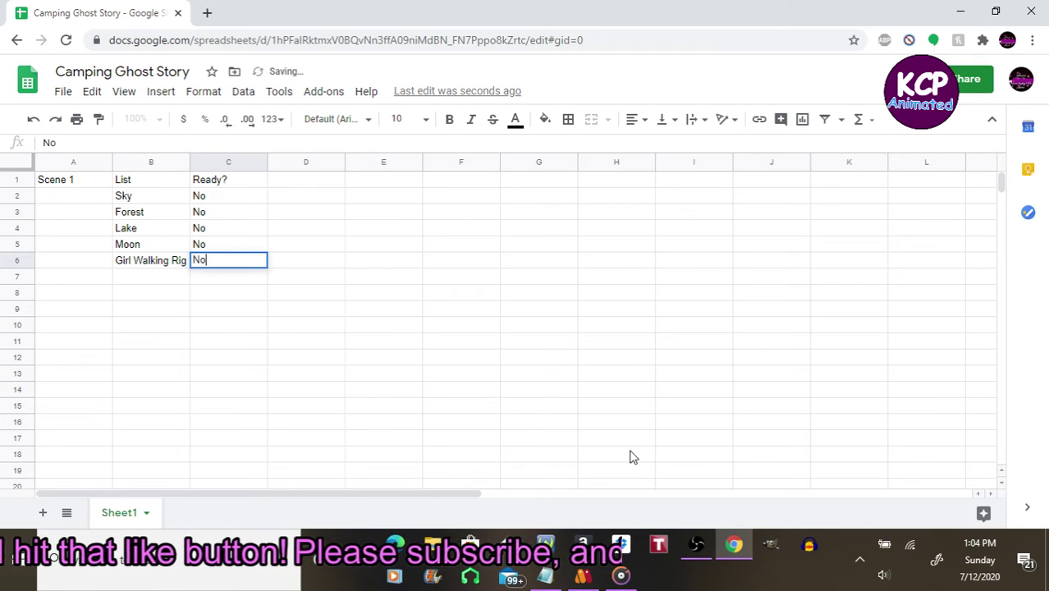
key("Up")
Step: Enter "Date" as the column heading in cell D1
key("Up")
key("Up")
key("Up")
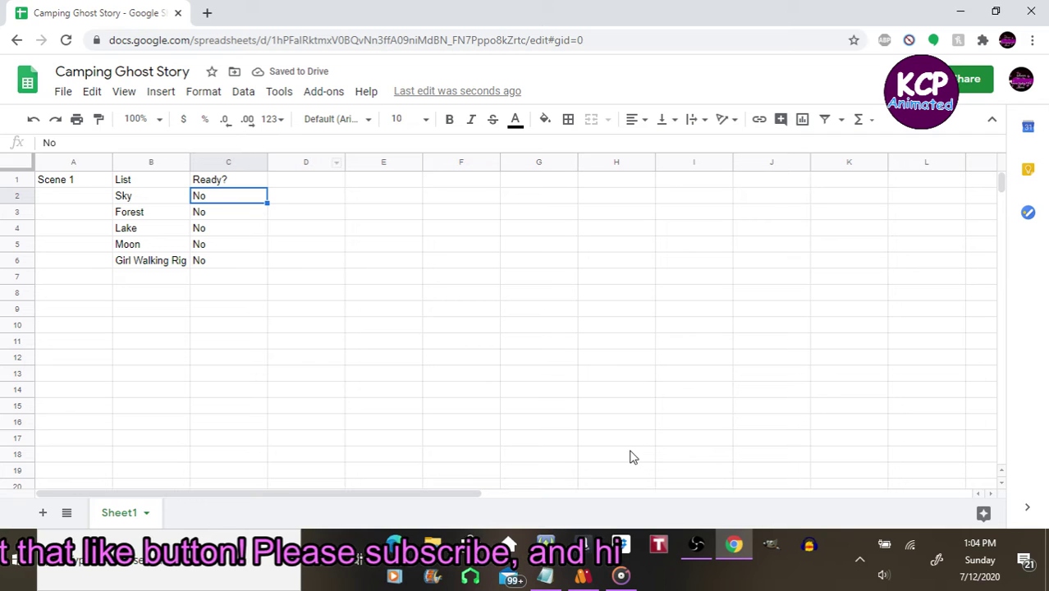
key("Up")
key("Right")
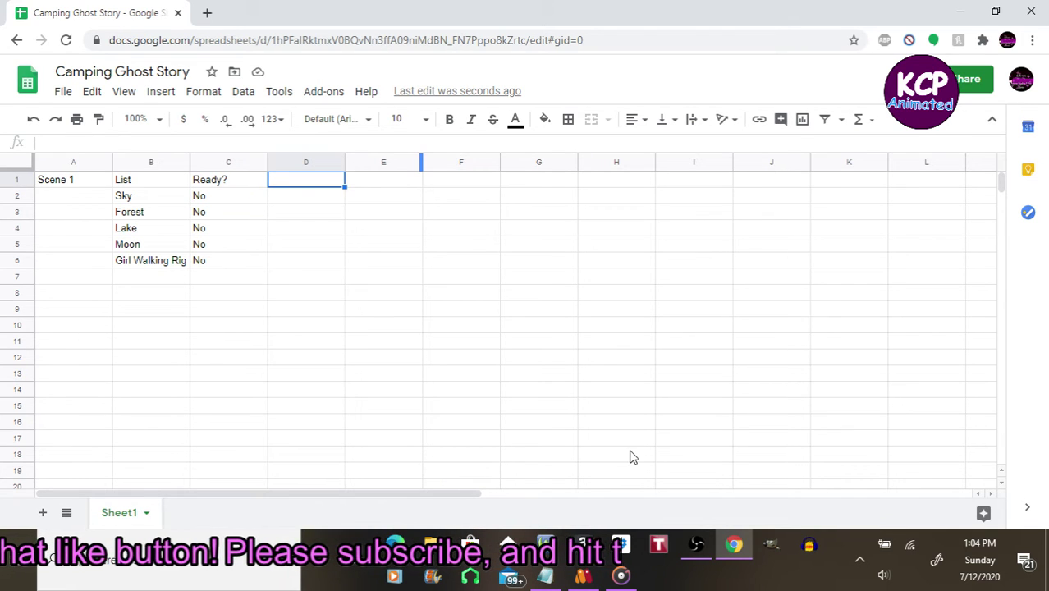
type("Date")
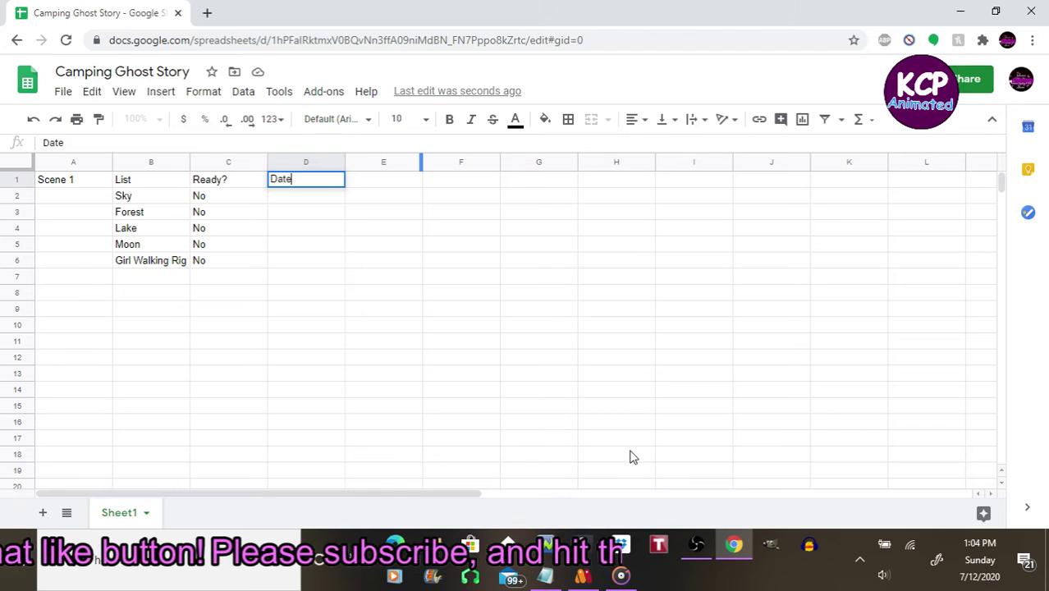
key("Return")
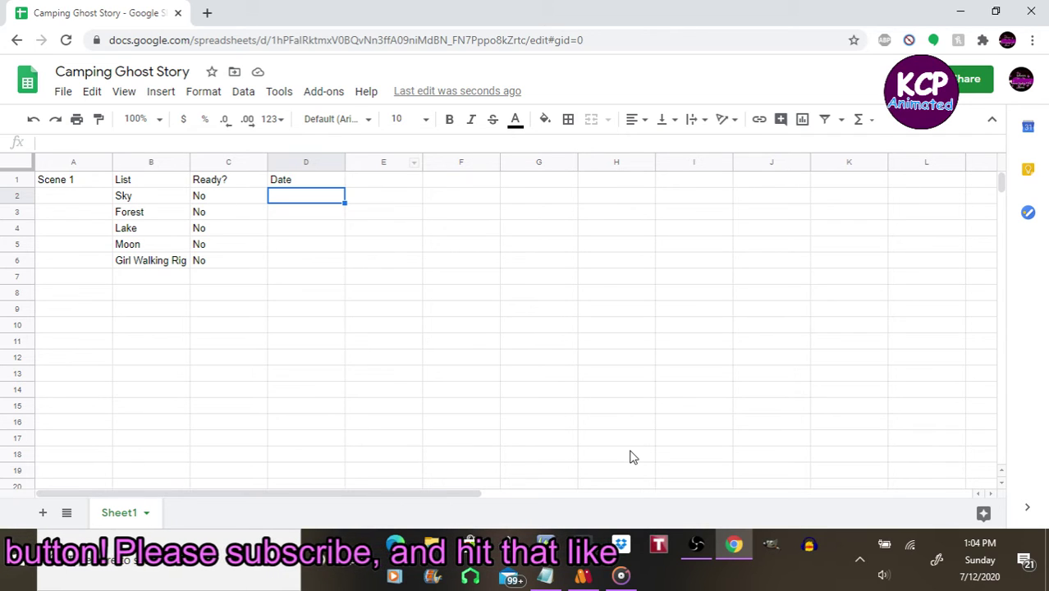
Step: Select the five "No" cells in the Ready? column, C2 to C6
key("Left")
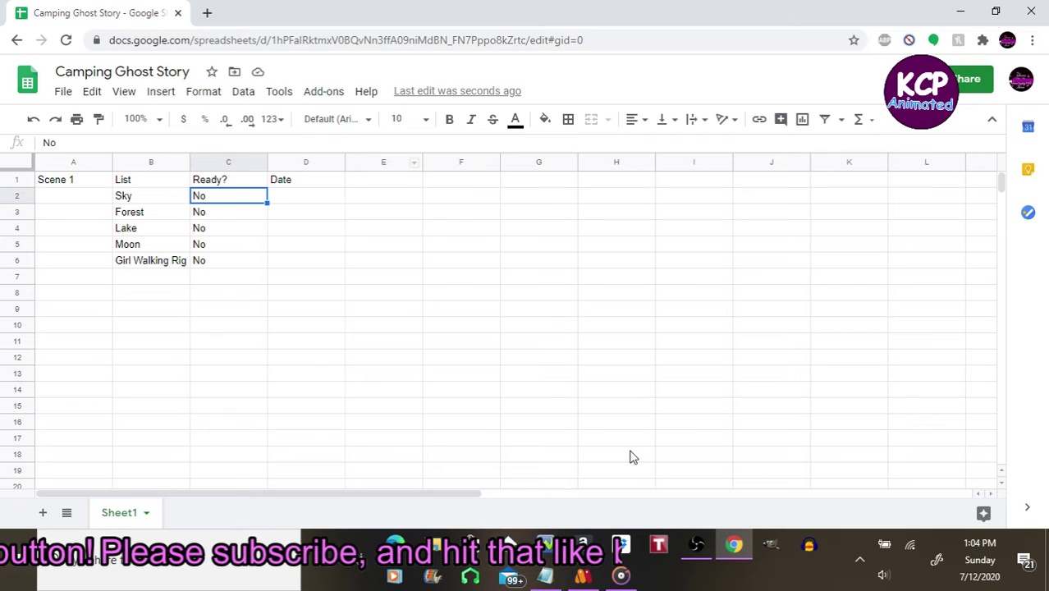
key("shift")
key("shift")
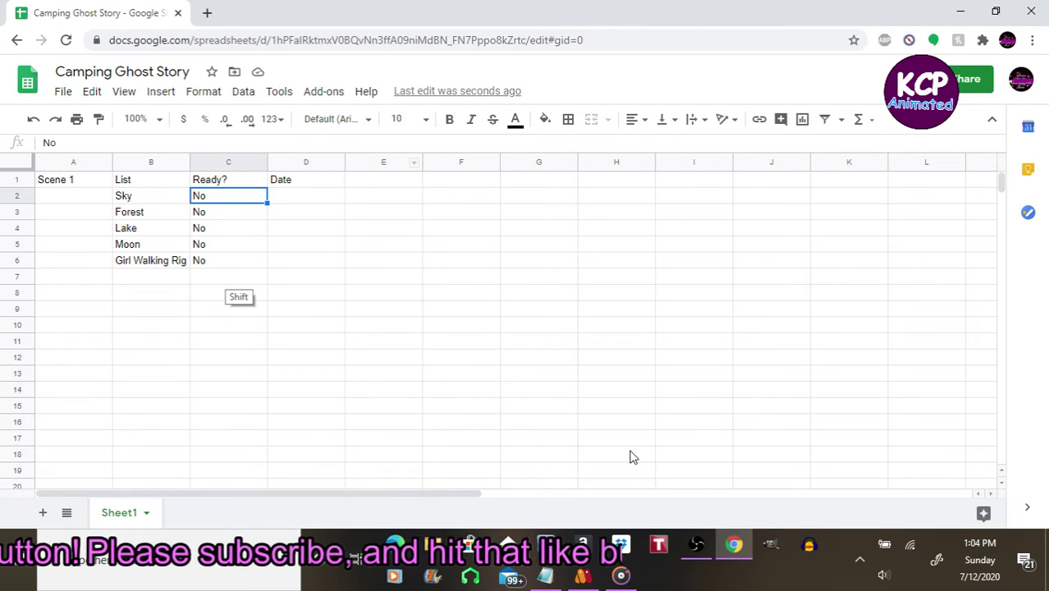
key("shift+Down")
key("shift+Down")
key("shift+Down")
key("shift+Down")
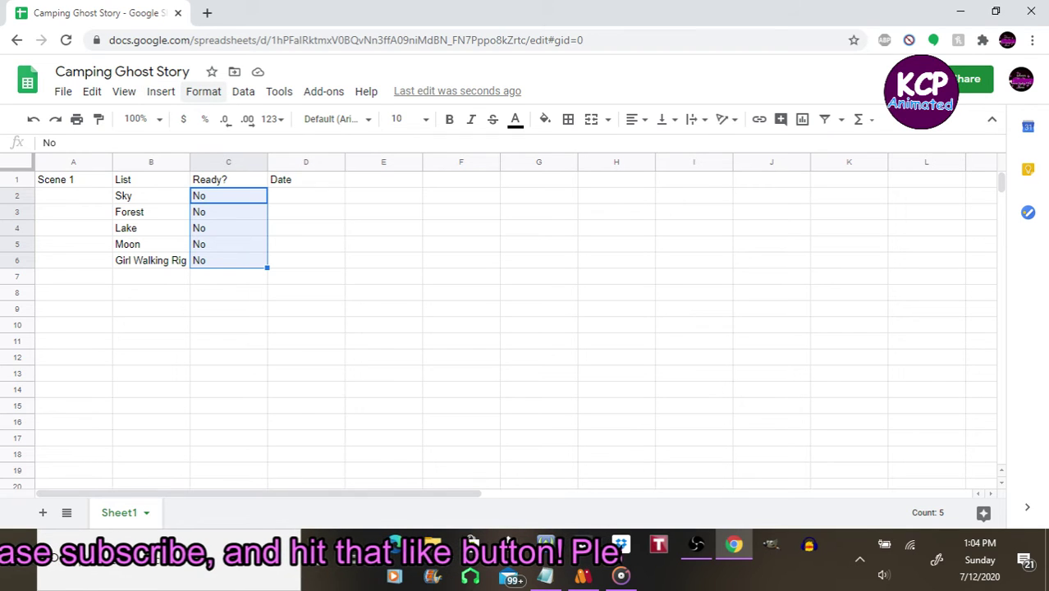
key("alt+o")
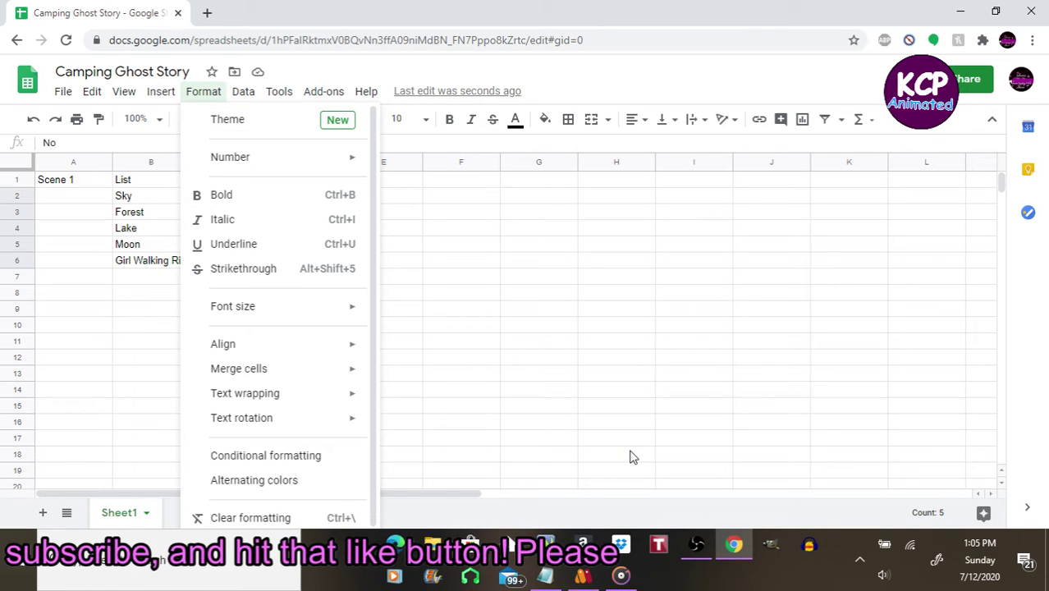
key("alt+i")
key("alt+o")
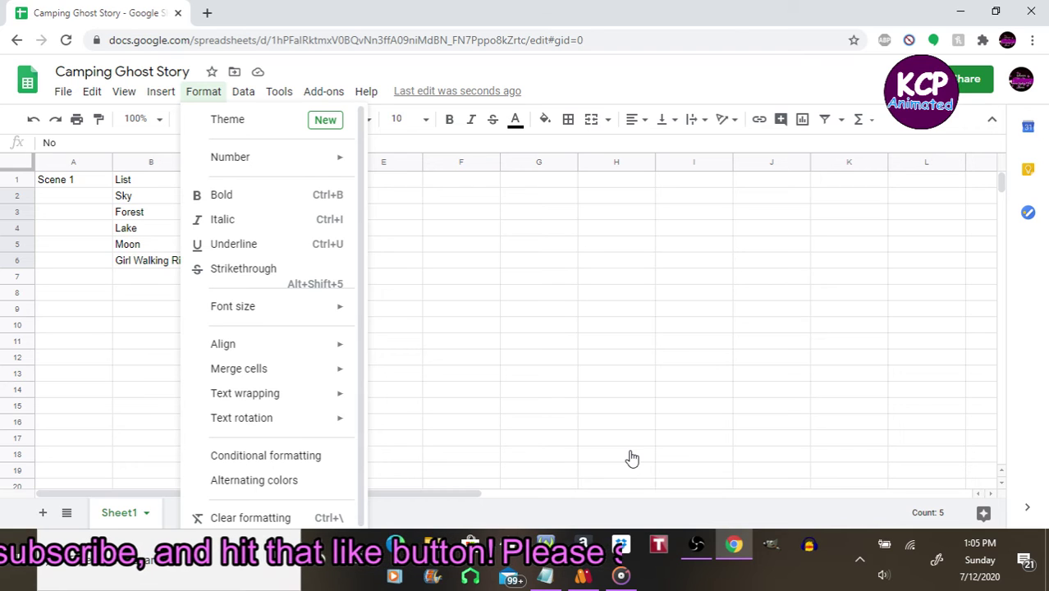
key("alt+h")
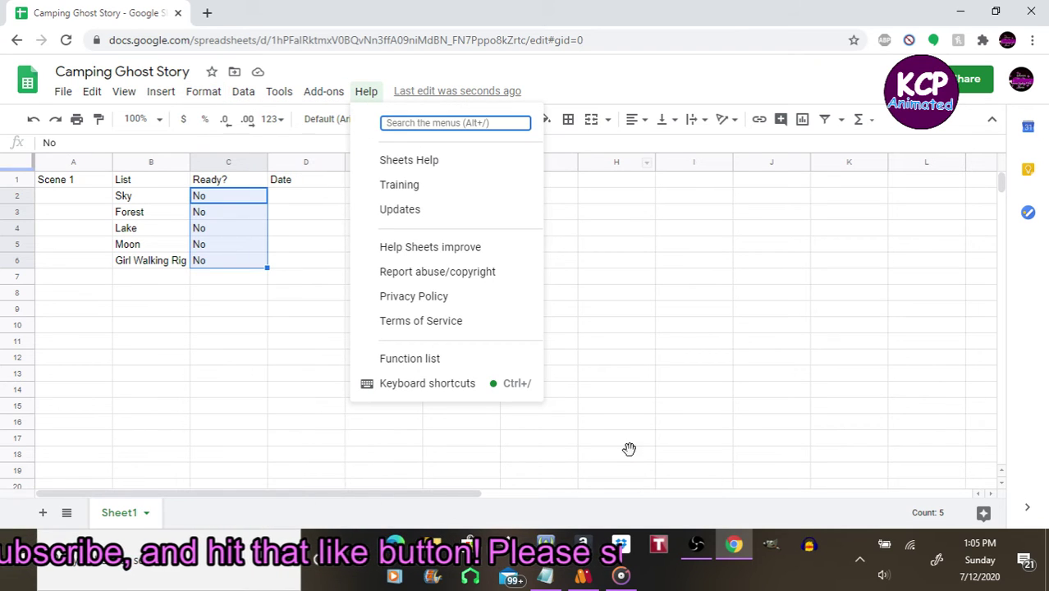
key("Escape")
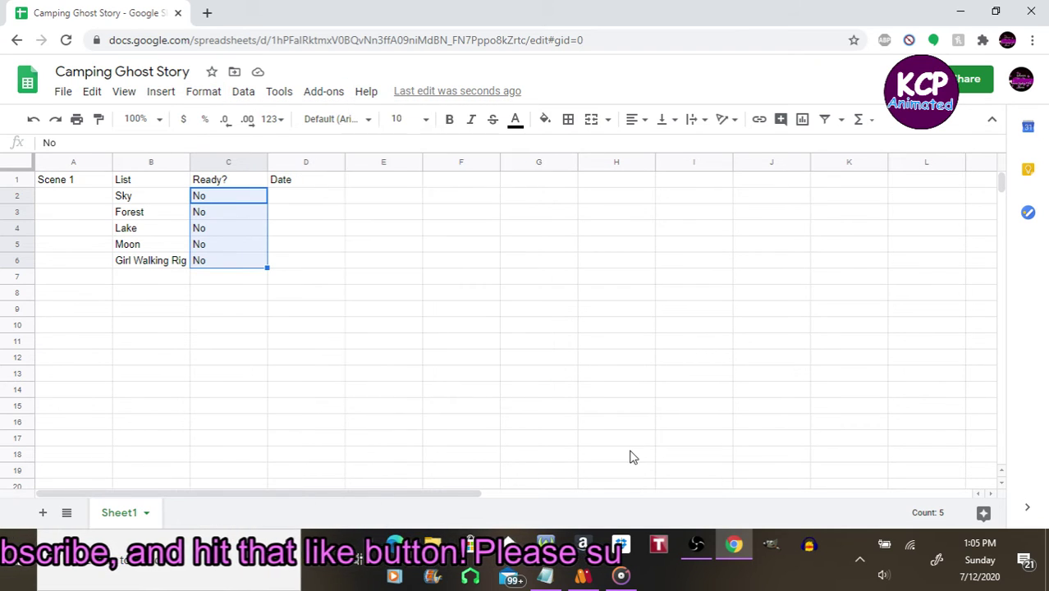
Step: Fill the selected Ready? cells C2 to C6 with red
key("Left")
key("Return")
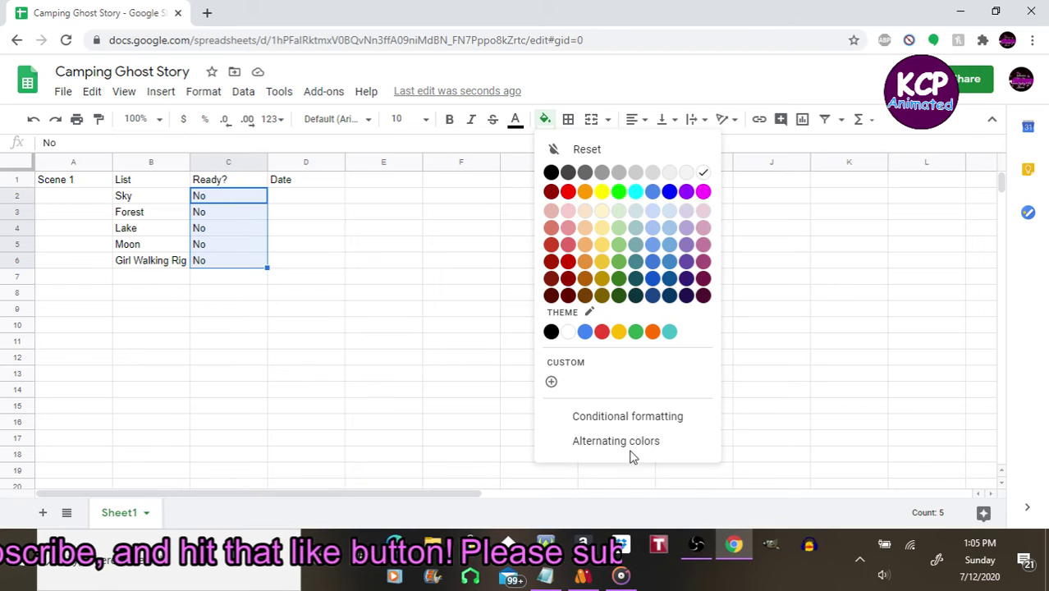
key("Down")
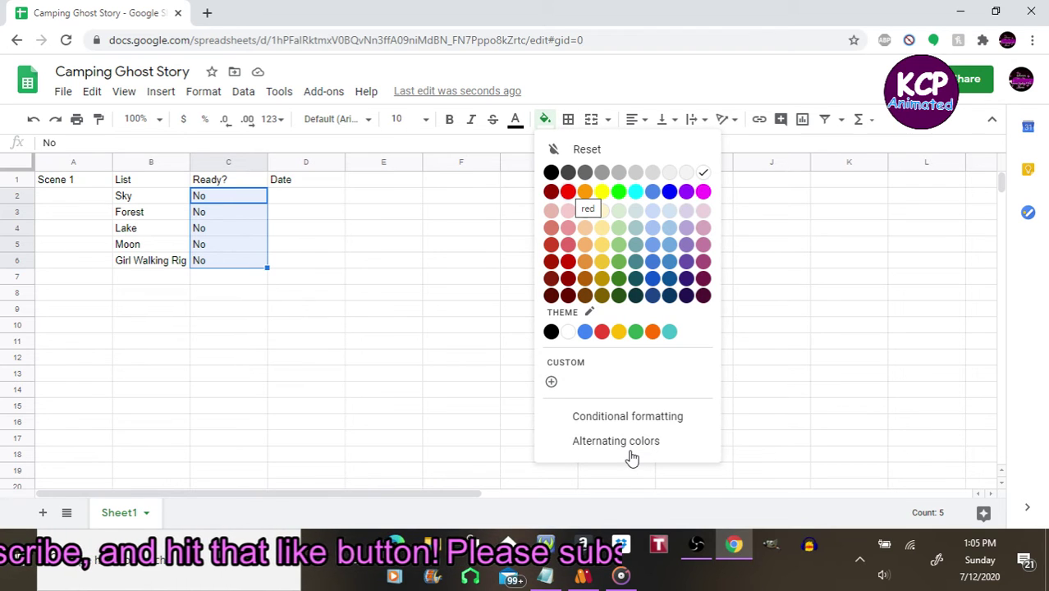
key("Return")
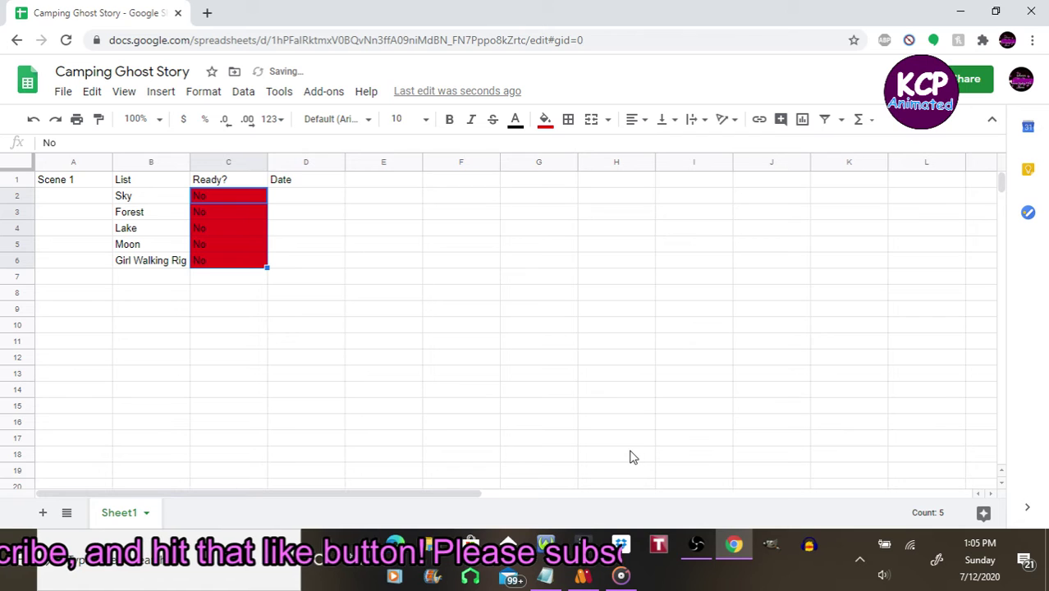
Step: Fill the Scene 1 item cells B2 to B6, from Sky to Girl Walking Rig, with green
key("Left")
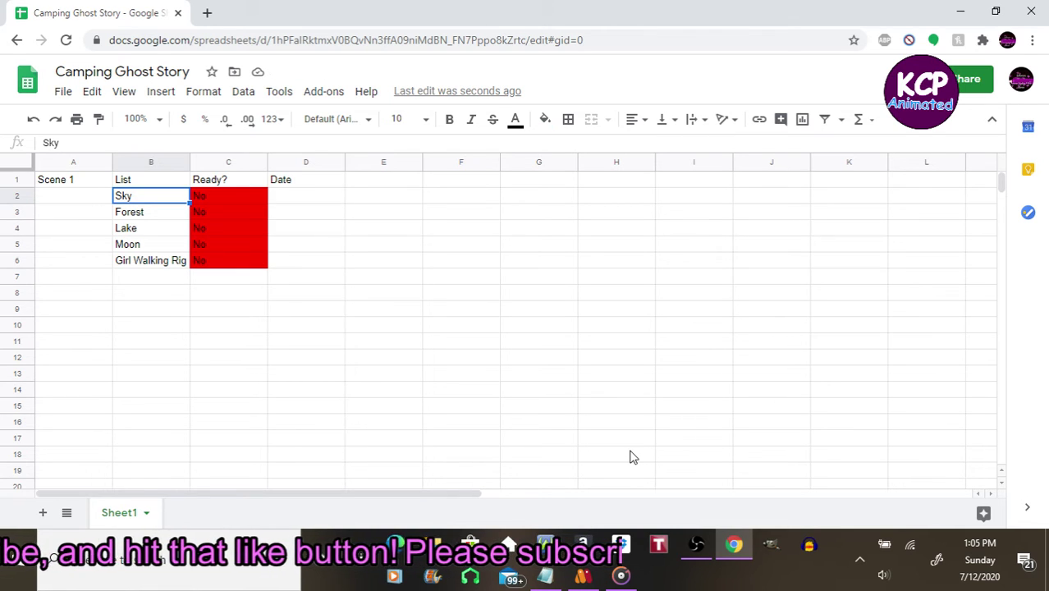
key("Up")
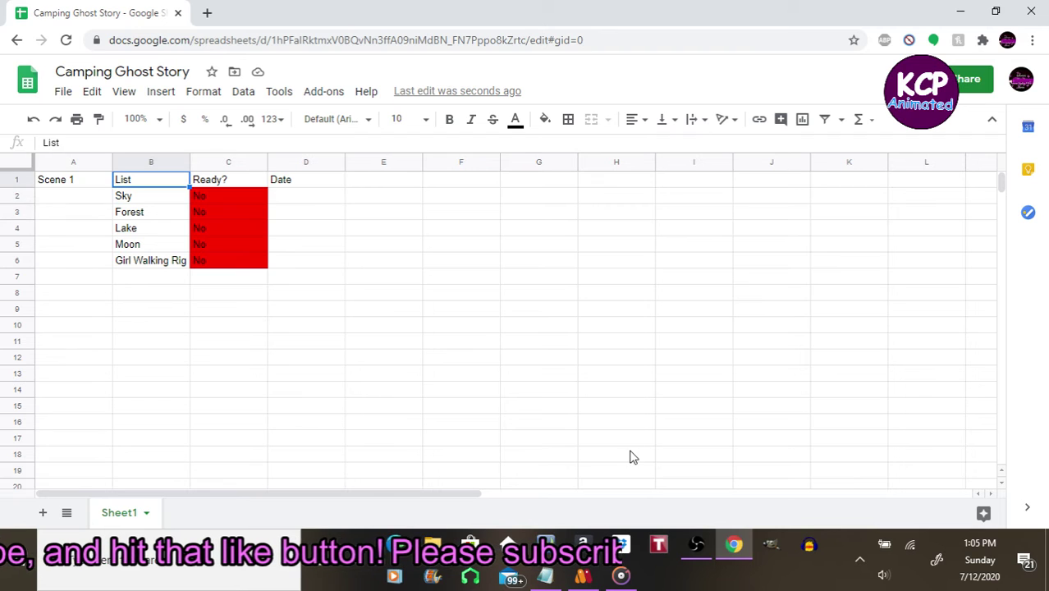
key("Down")
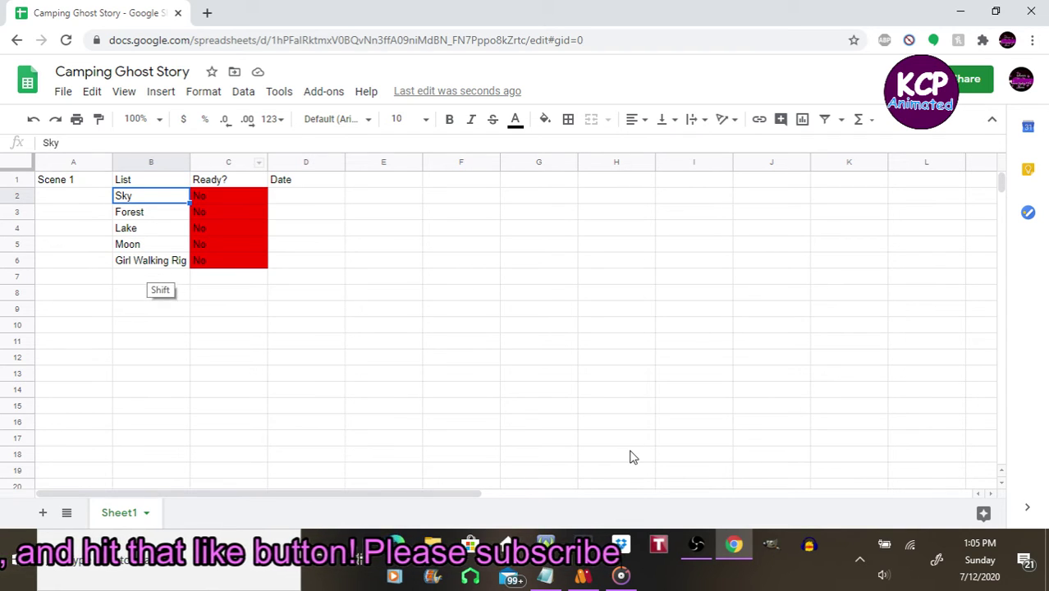
key("ctrl+shift+Down")
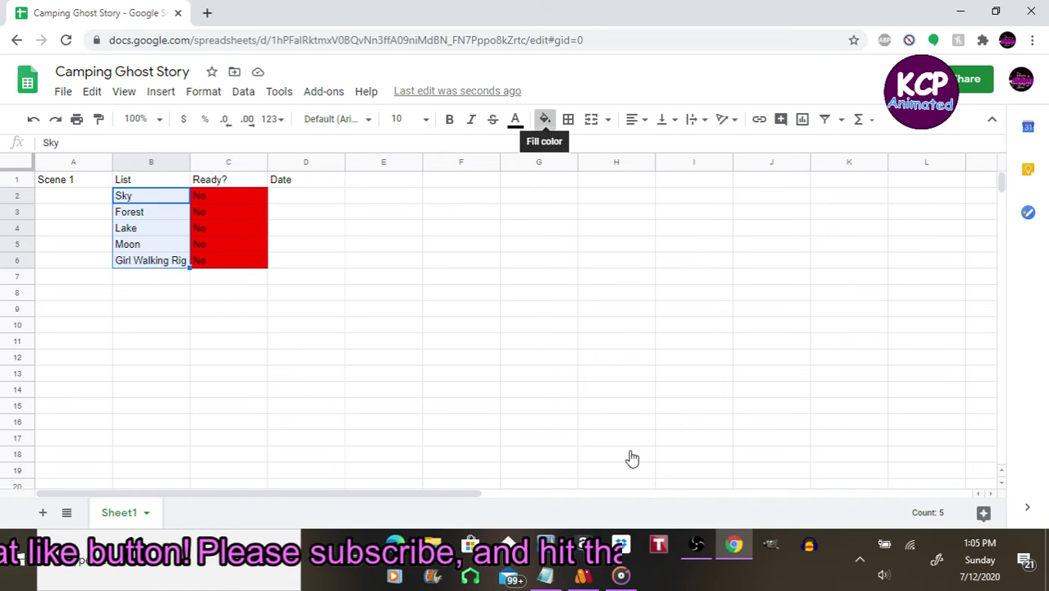
left_click(544, 119)
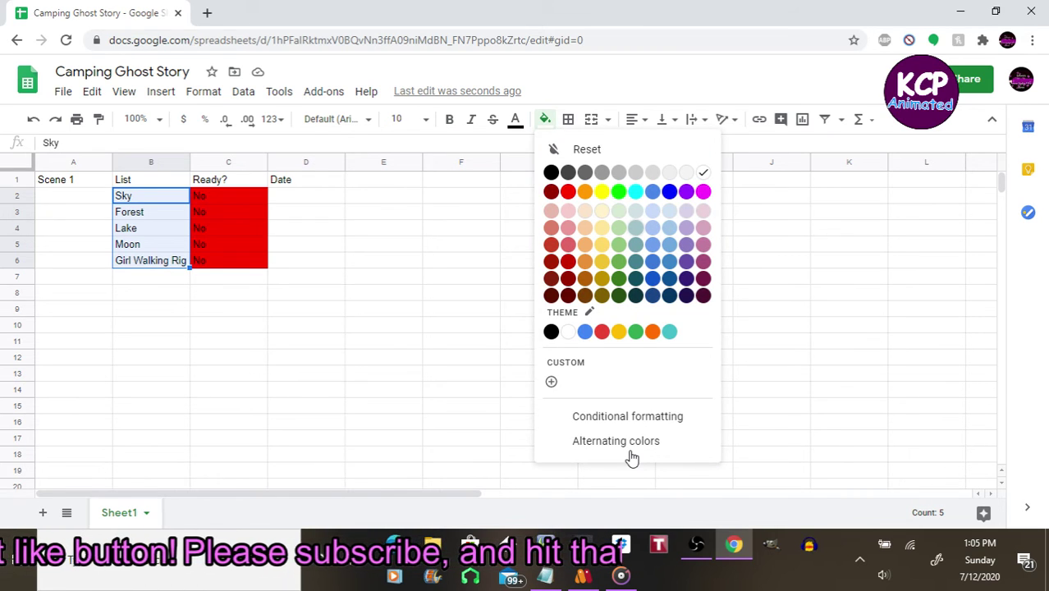
left_click(618, 261)
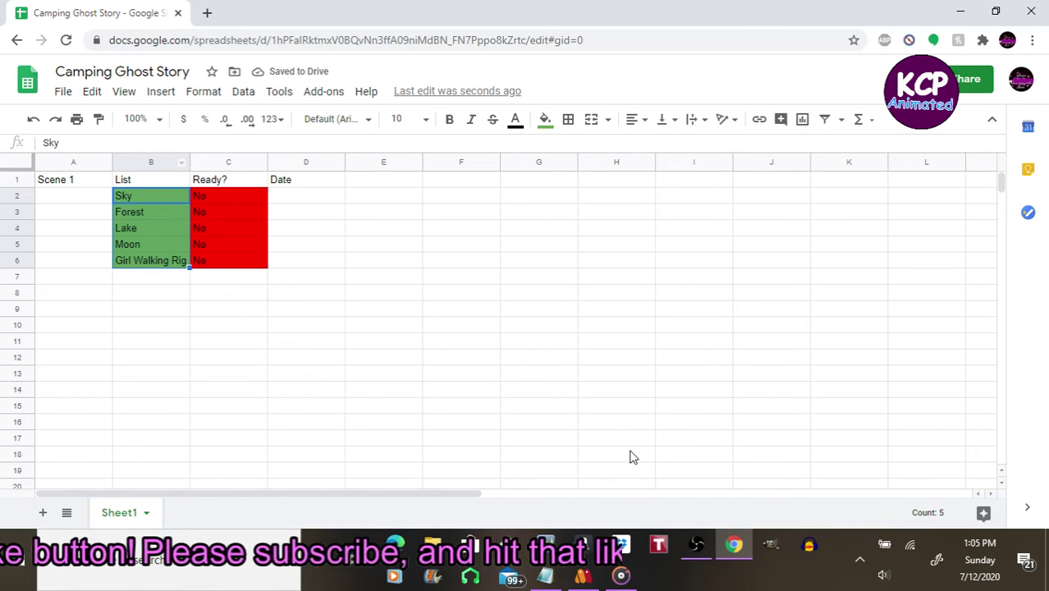
Step: Fill the Scene 1 heading row, cells A1 to D1, with light magenta
key("ctrl+Home")
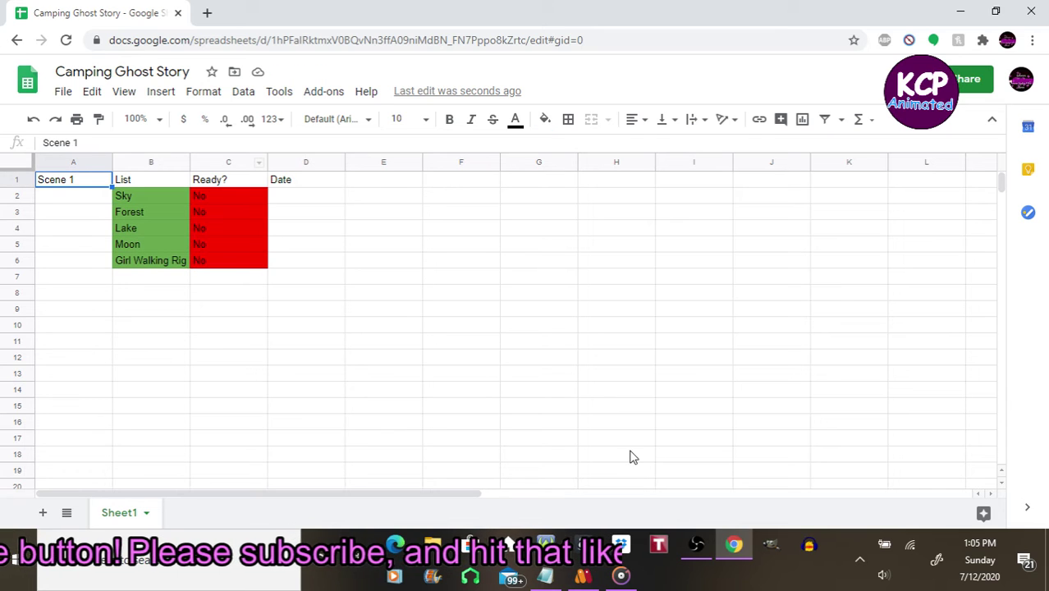
key("shift+Right")
key("shift+Right")
key("shift+Right")
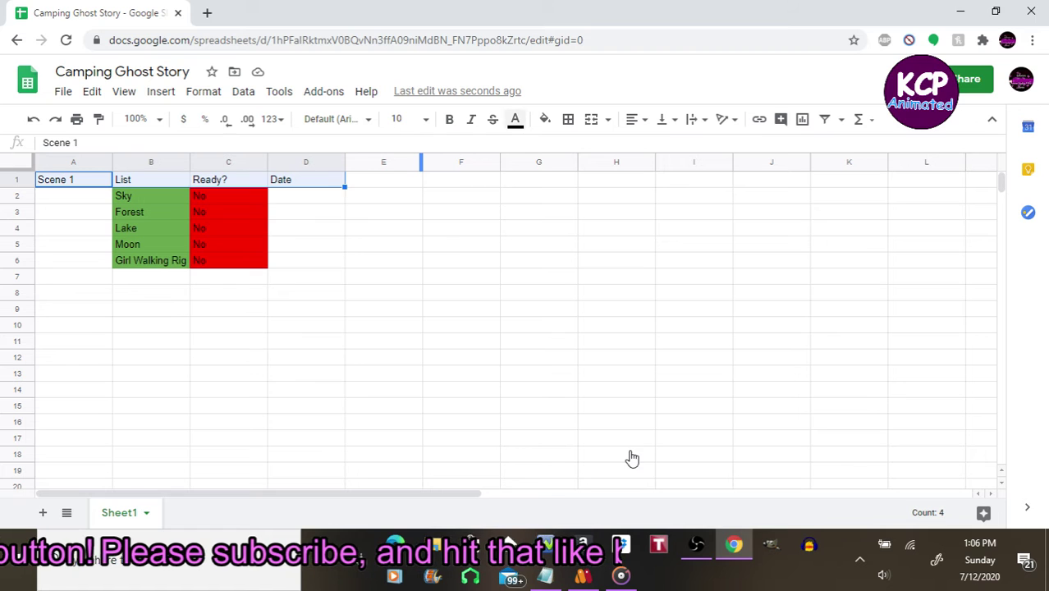
key("Right")
key("Return")
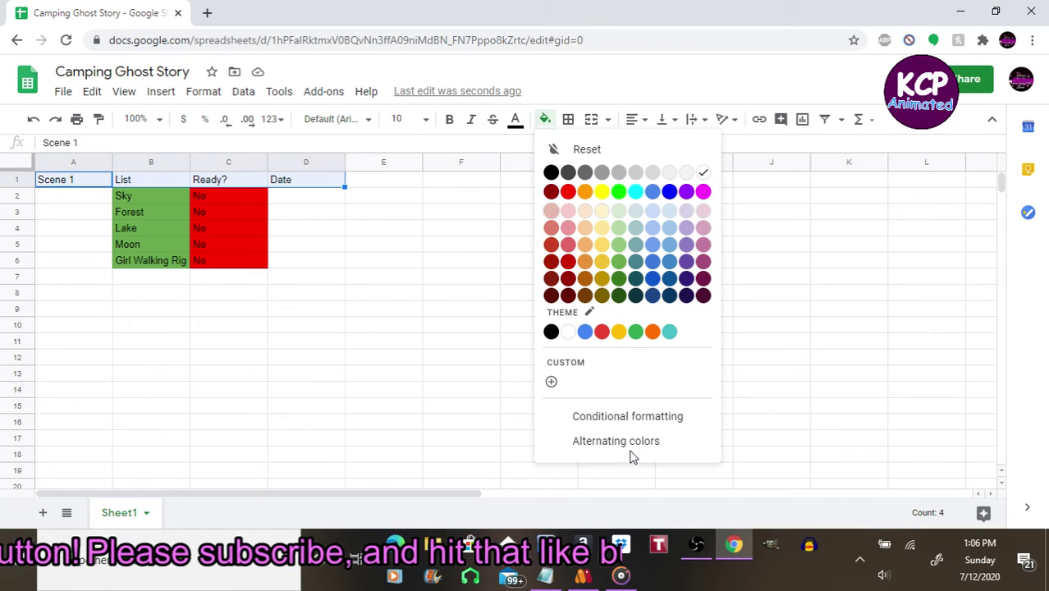
key("Right")
key("Right")
key("Right")
key("Right")
key("Up")
key("Right")
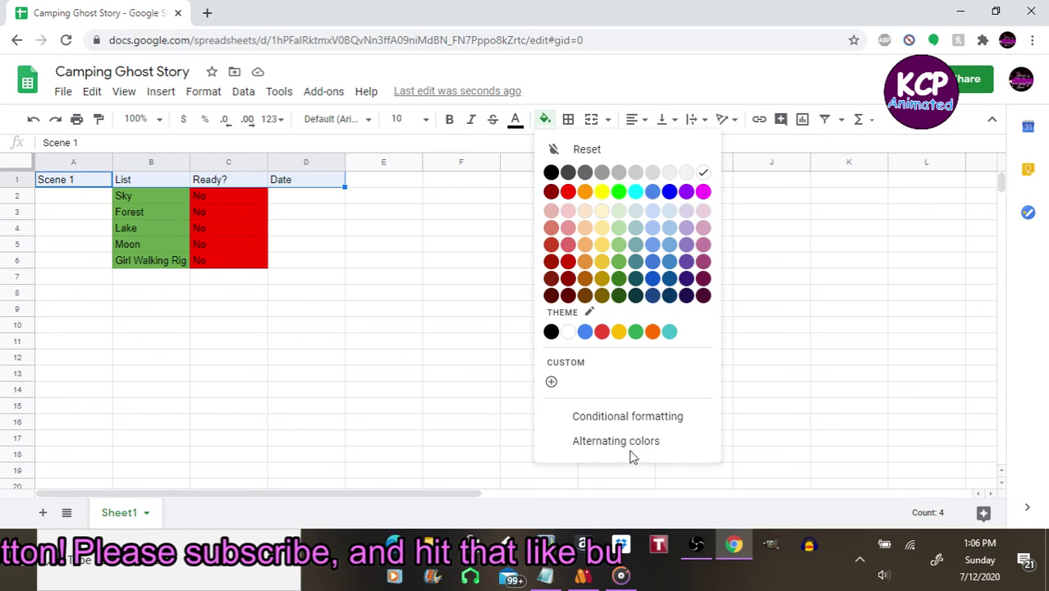
key("Right")
key("Up")
key("Return")
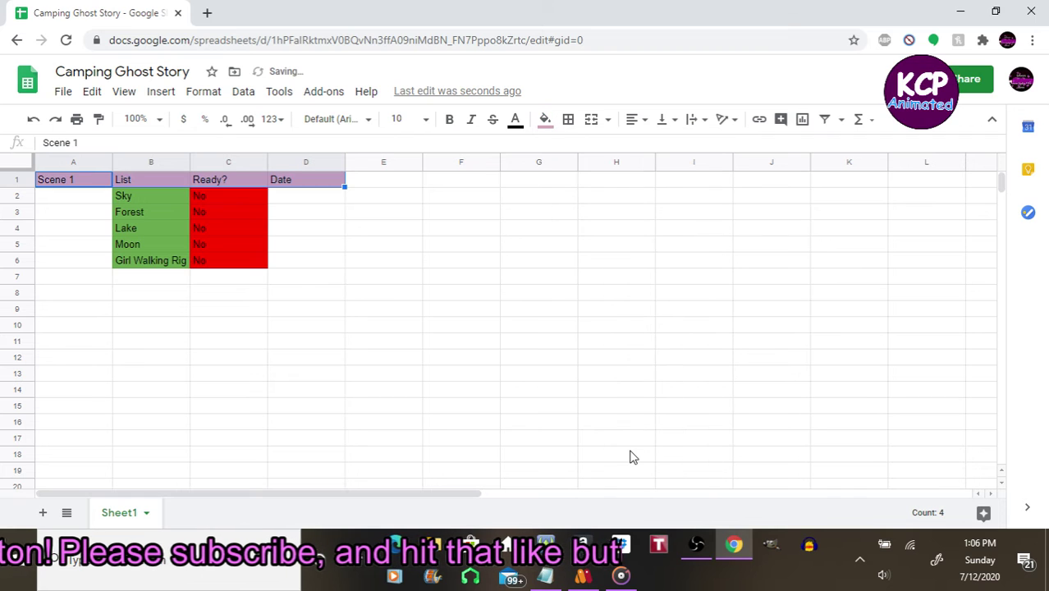
key("Down")
key("Down")
key("Down")
key("Right")
key("Right")
key("Right")
key("Right")
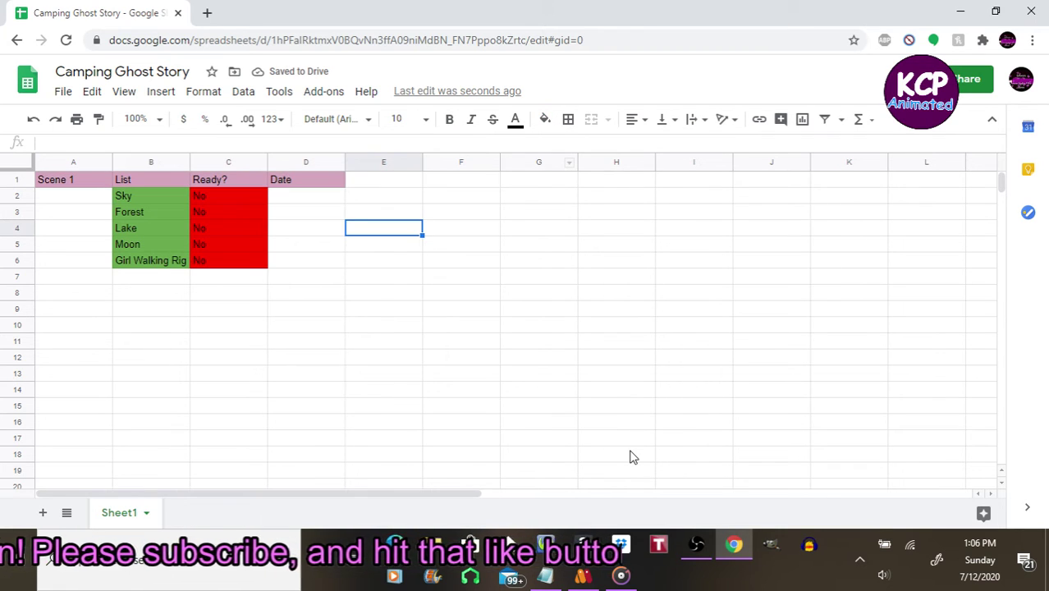
Step: Enter "Scene 2" in cell A7, directly below the Scene 1 block
key("Down")
key("Down")
key("Down")
key("Left")
key("Left")
key("Left")
key("Left")
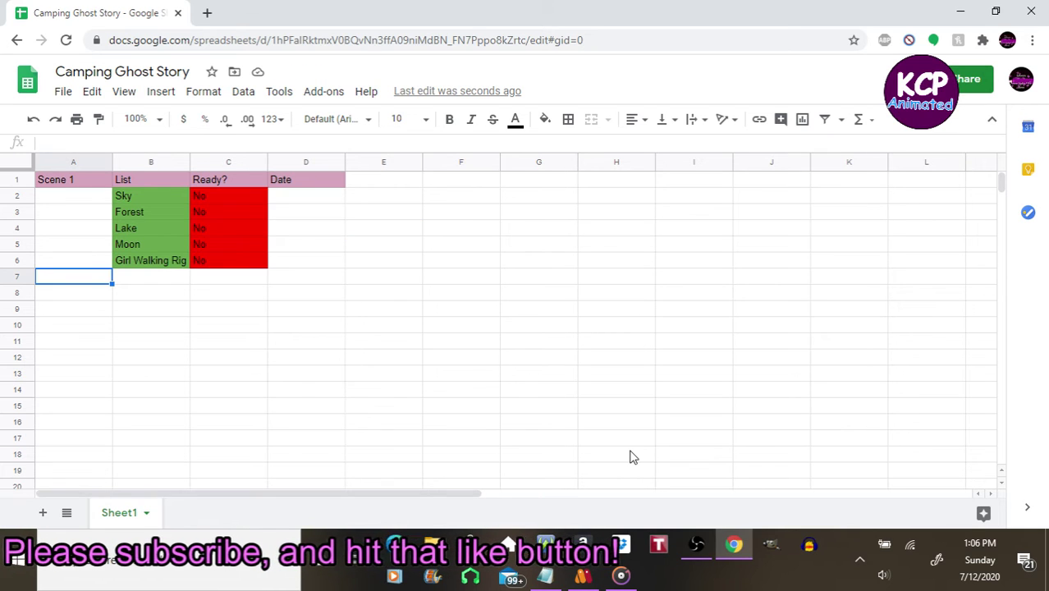
type("Scen")
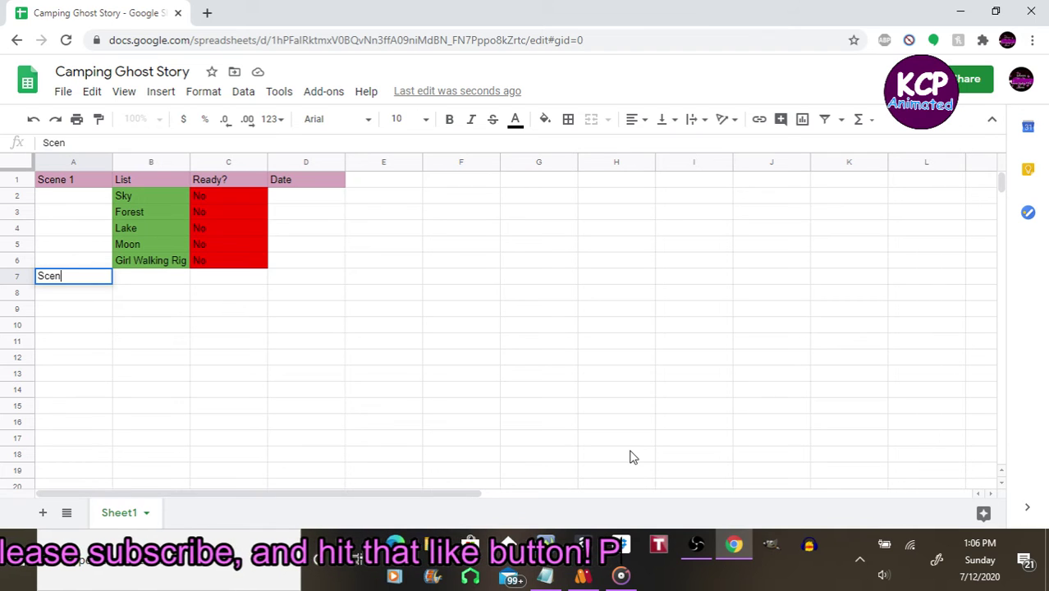
type("2")
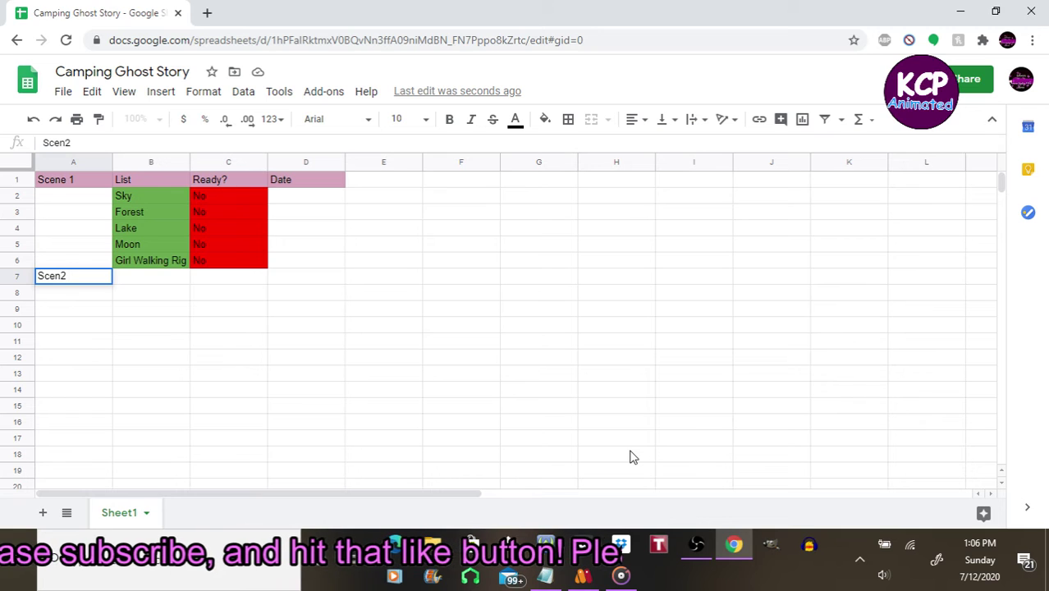
key("BackSpace")
type("e 1")
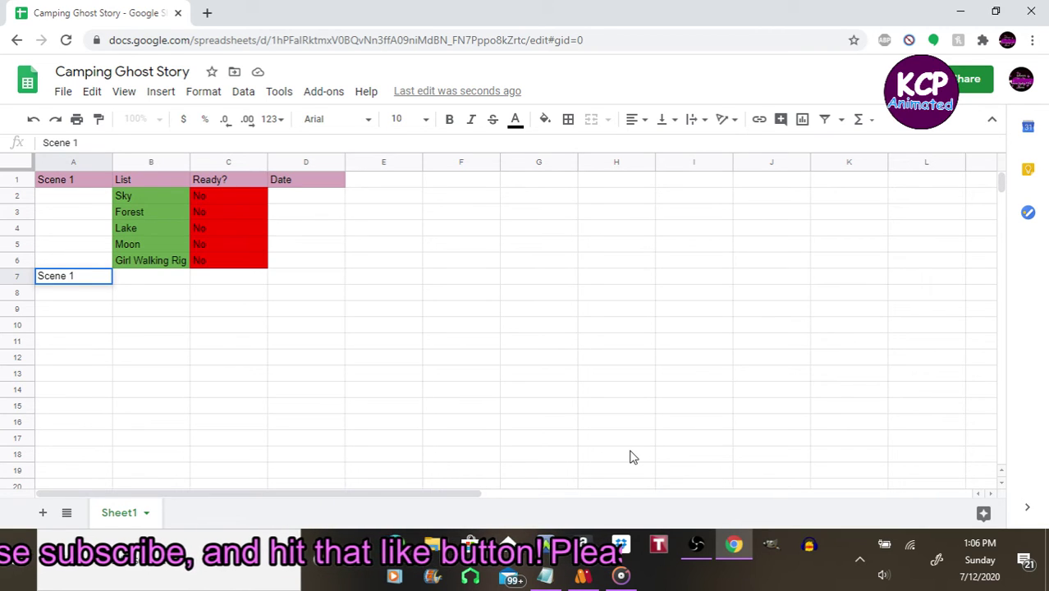
key("BackSpace")
type("2")
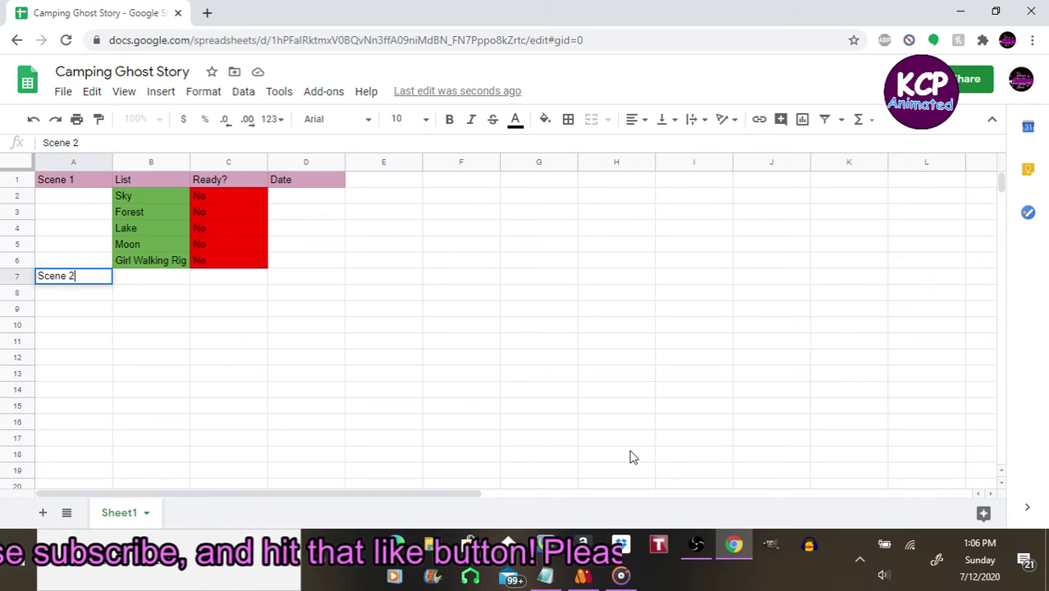
key("Tab")
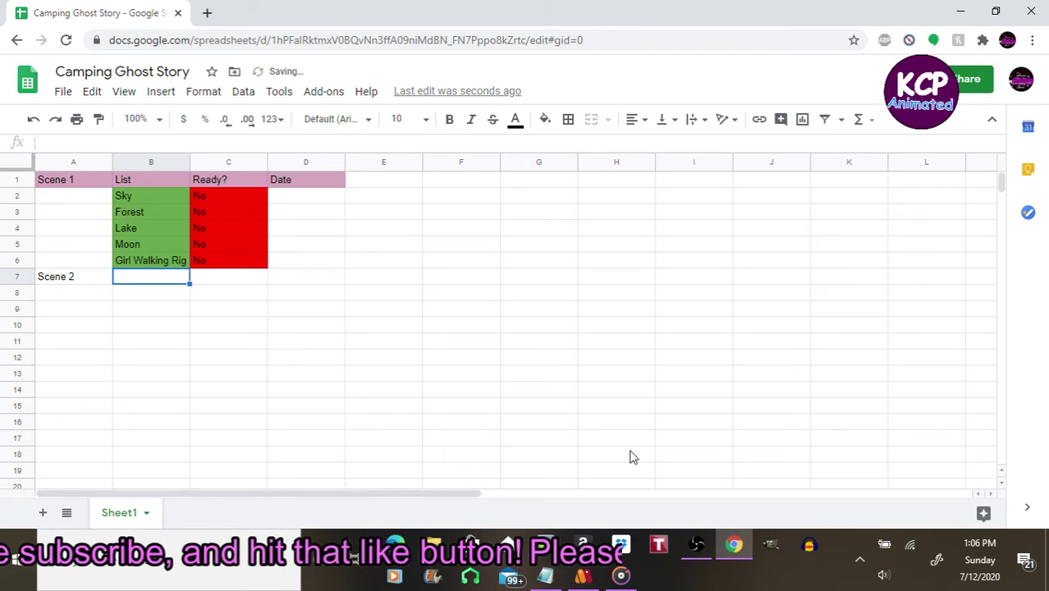
Step: Enter the headings "List" in cell B7 and "Actions." in cell C7 of the Scene 2 row
type("List")
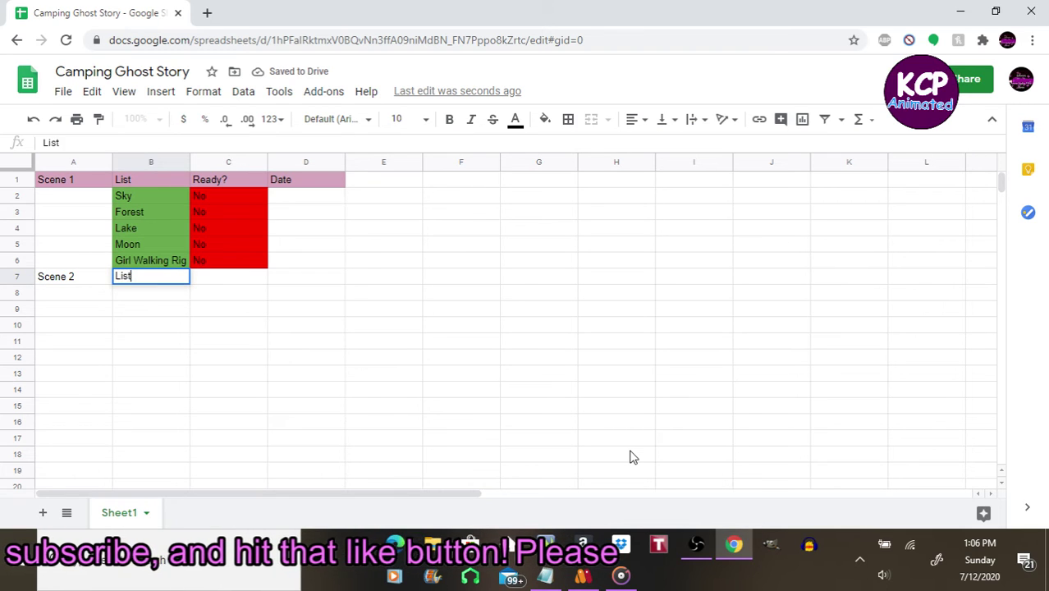
key("Tab")
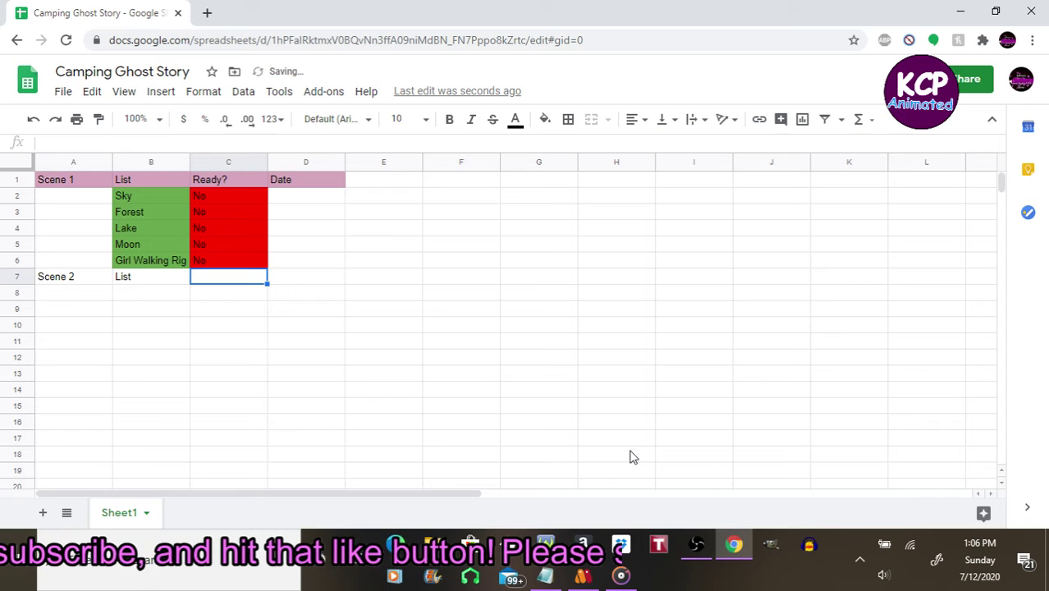
type("A")
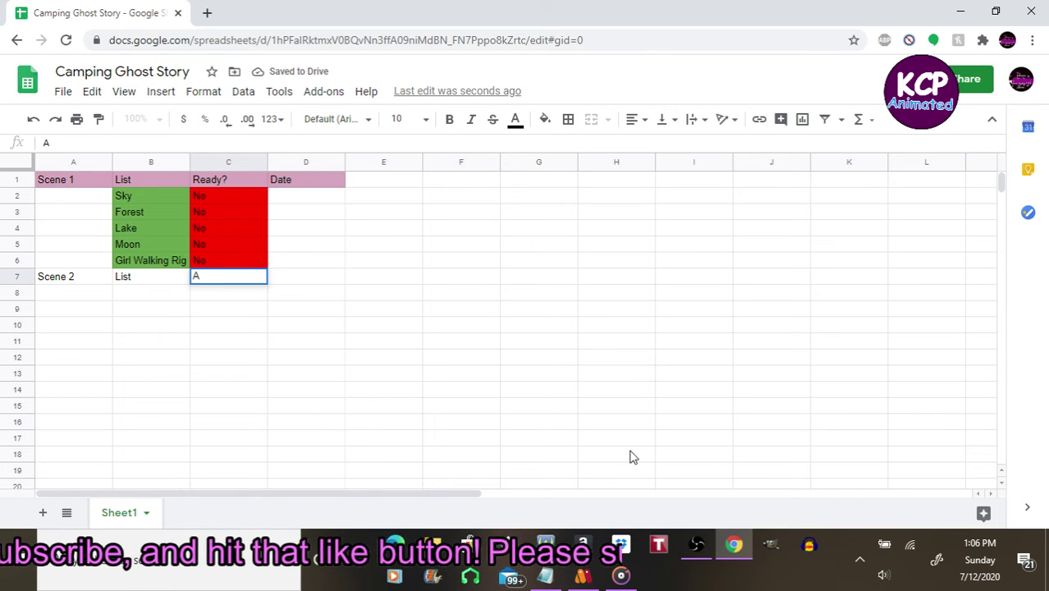
type("cTI")
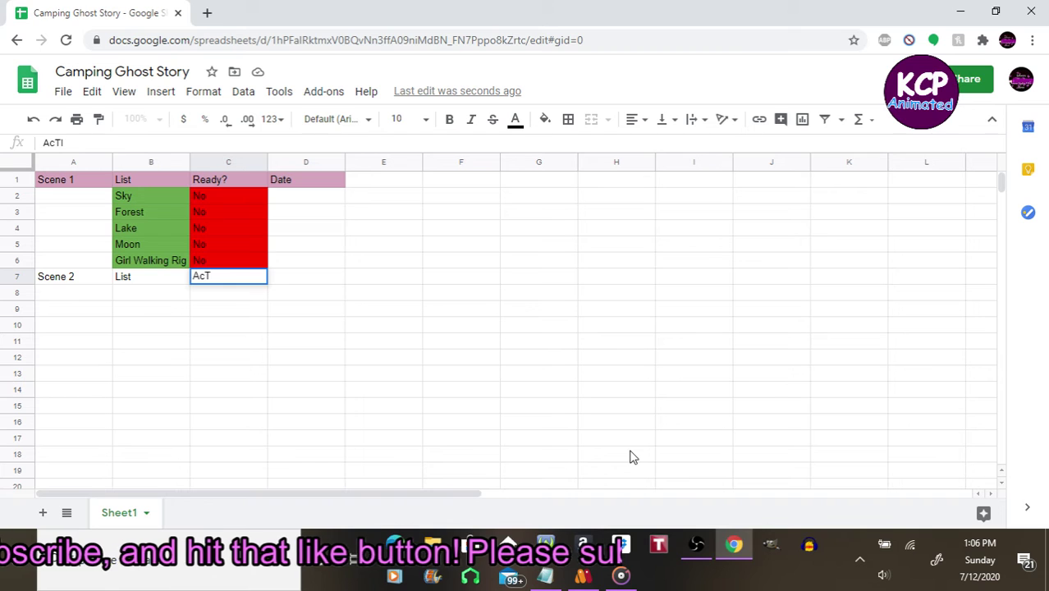
key("BackSpace")
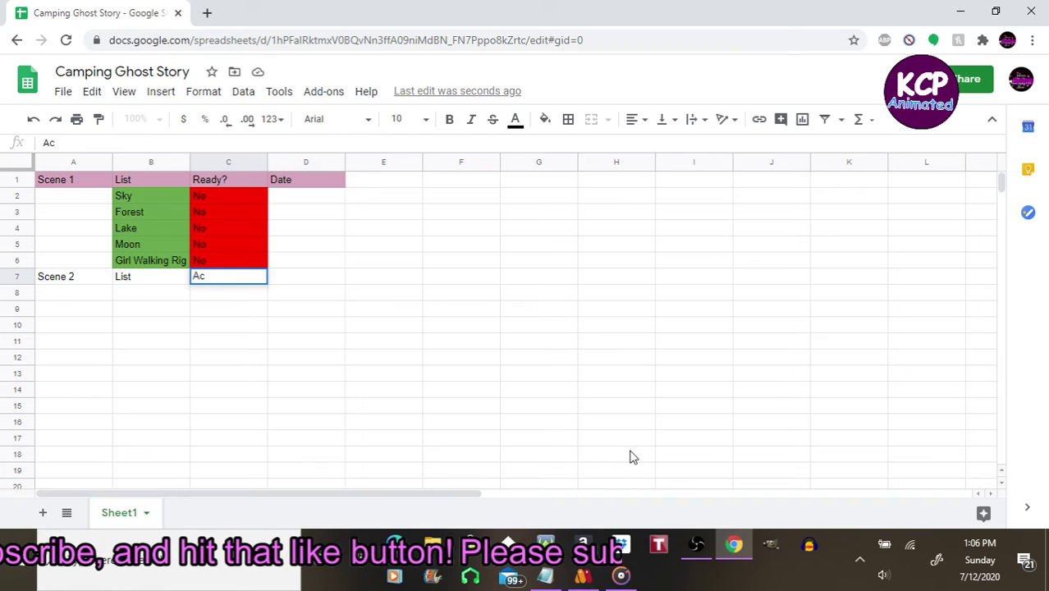
type("T")
key("BackSpace")
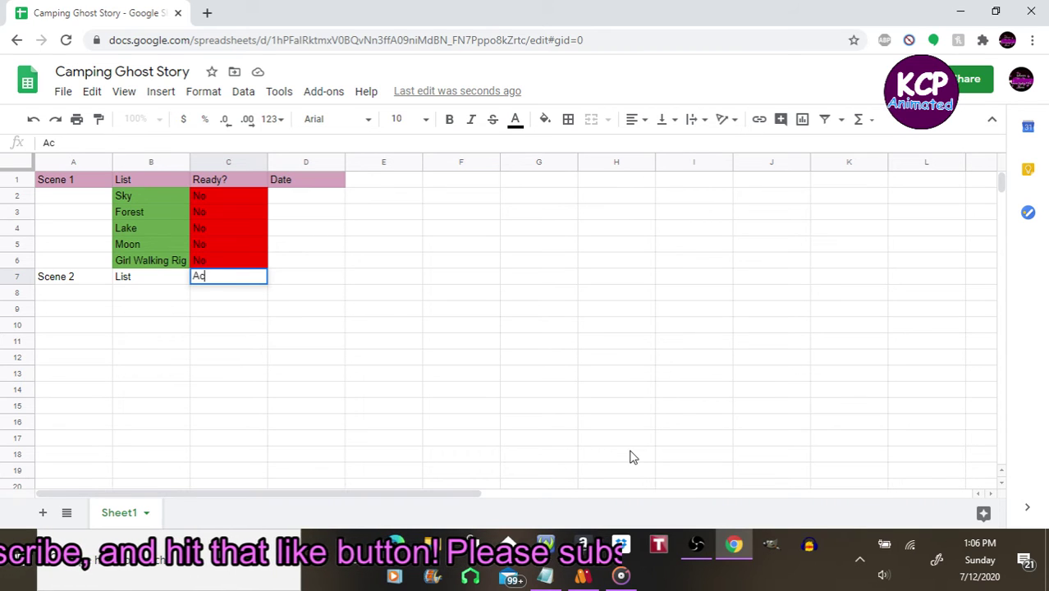
type("tio")
key("BackSpace")
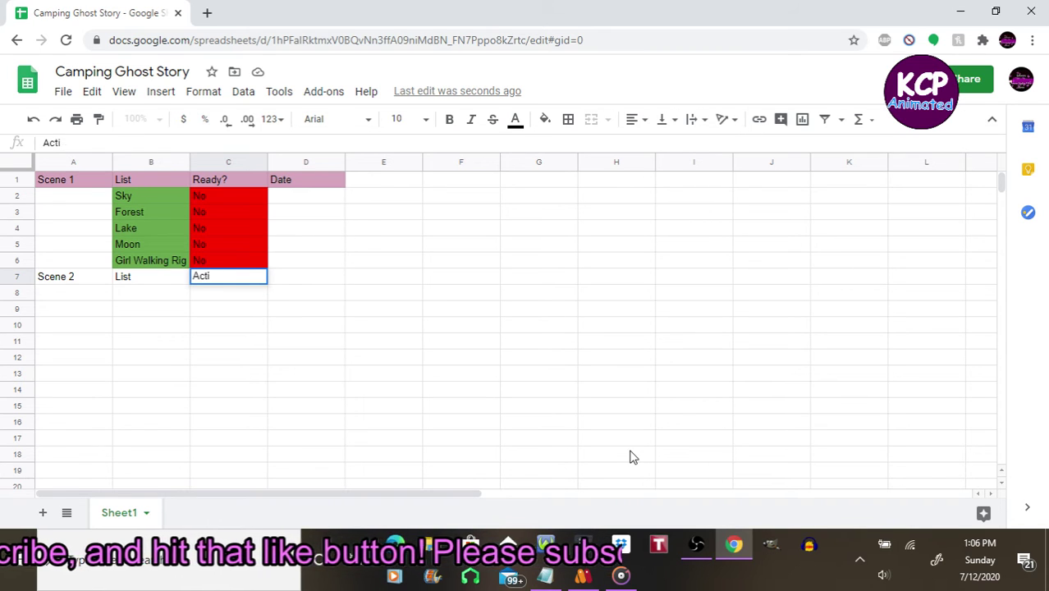
type("ons")
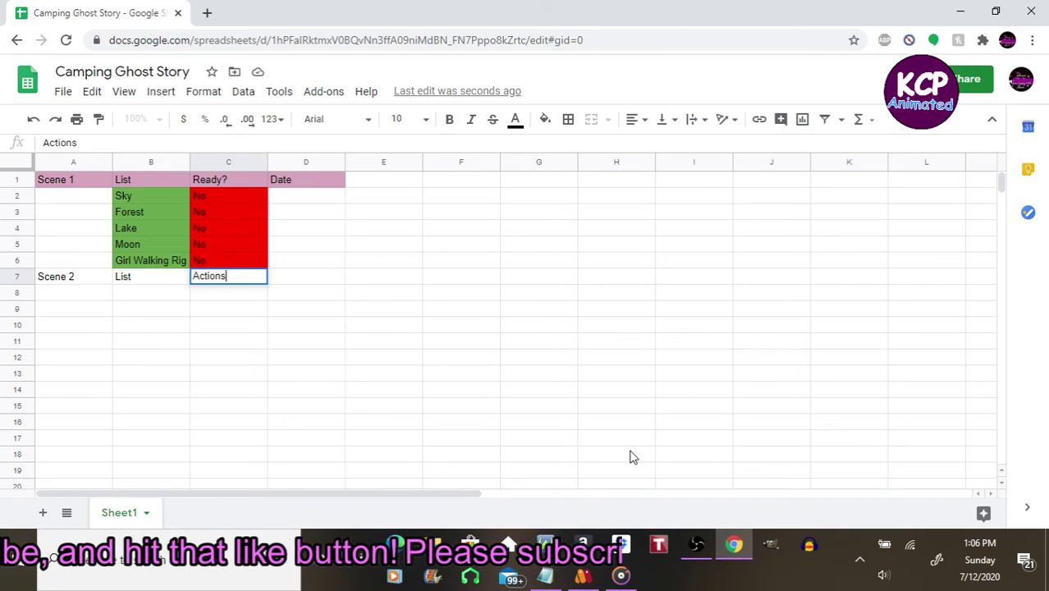
type(".")
key("Tab")
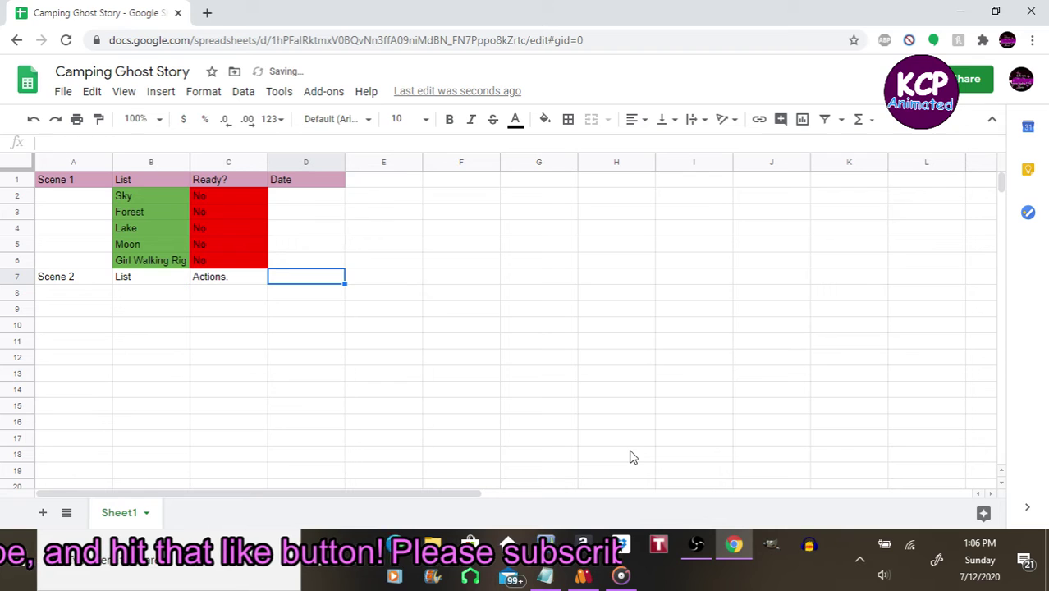
Step: Complete the Scene 2 heading row with "Ready?" in cell D7 and "Date" in cell E7
type("Rea")
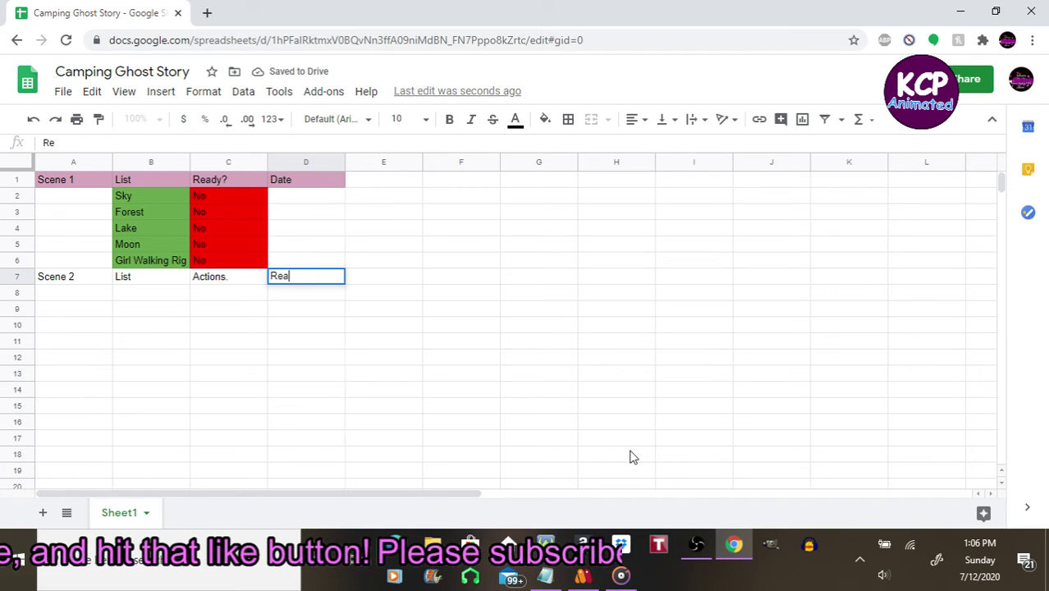
type("dy?")
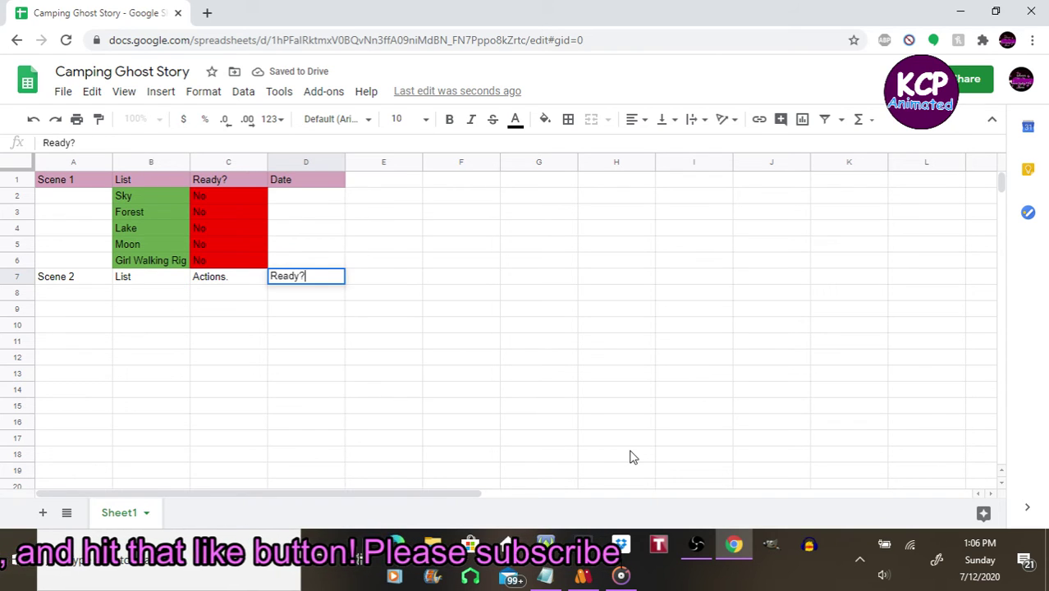
key("Tab")
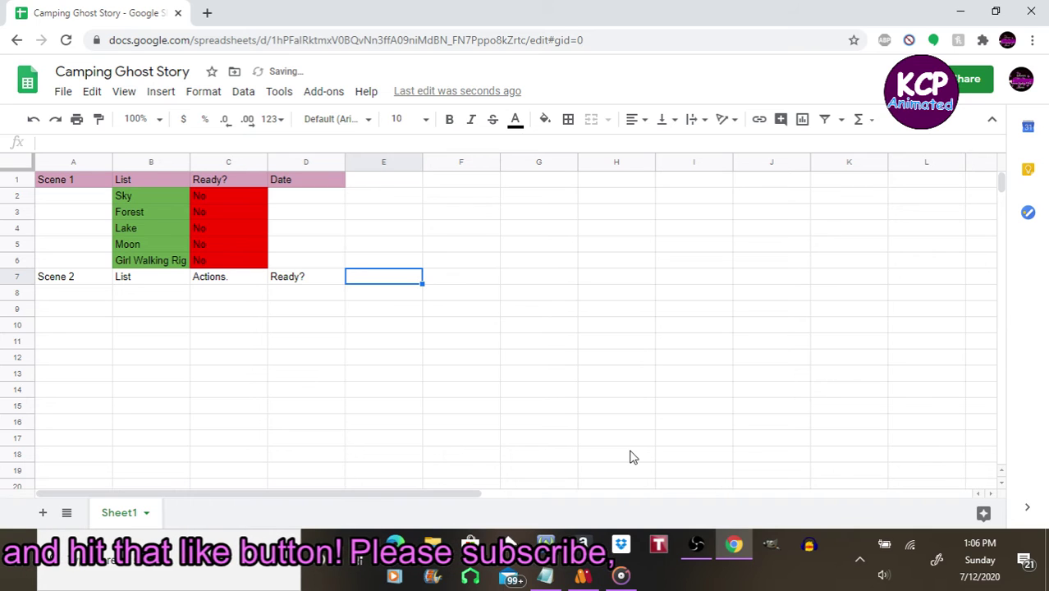
type("Date")
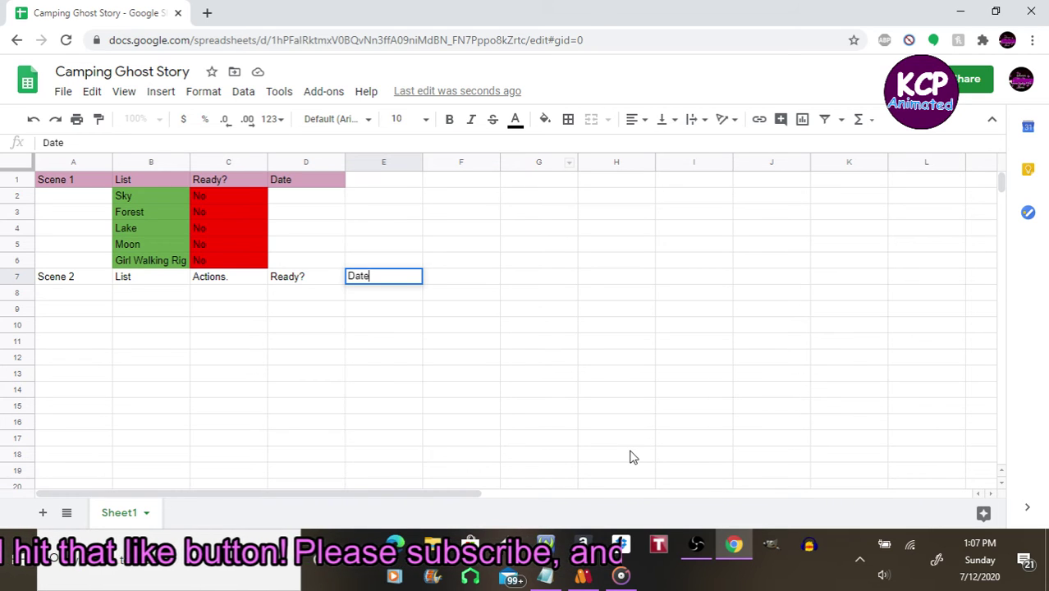
key("Return")
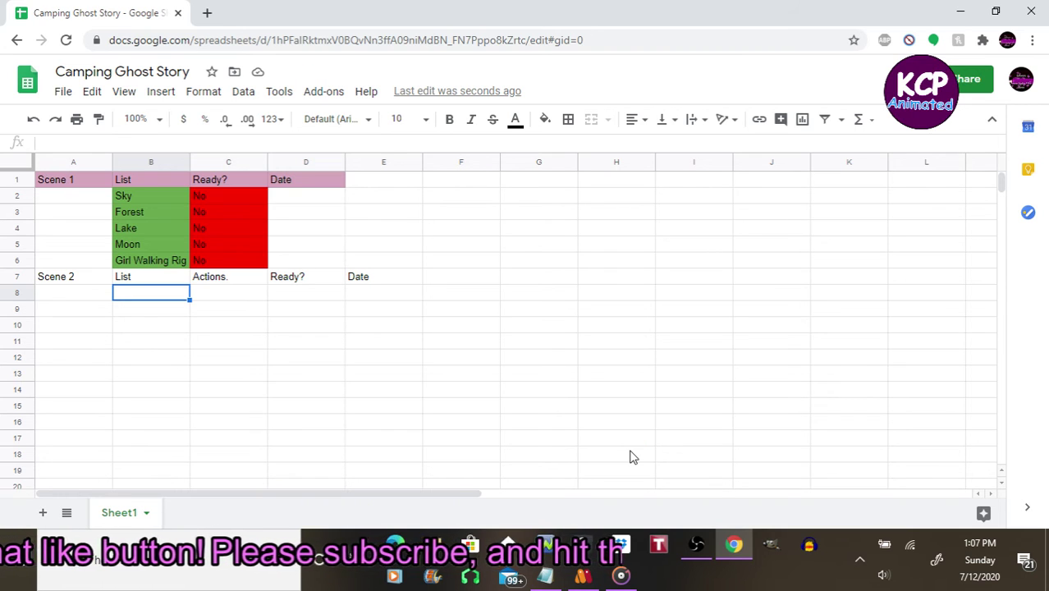
Step: Consult the Scene 2 needs in the Notepad master script, return to the spreadsheet and enter "Sky" in cell B8
left_click(546, 580)
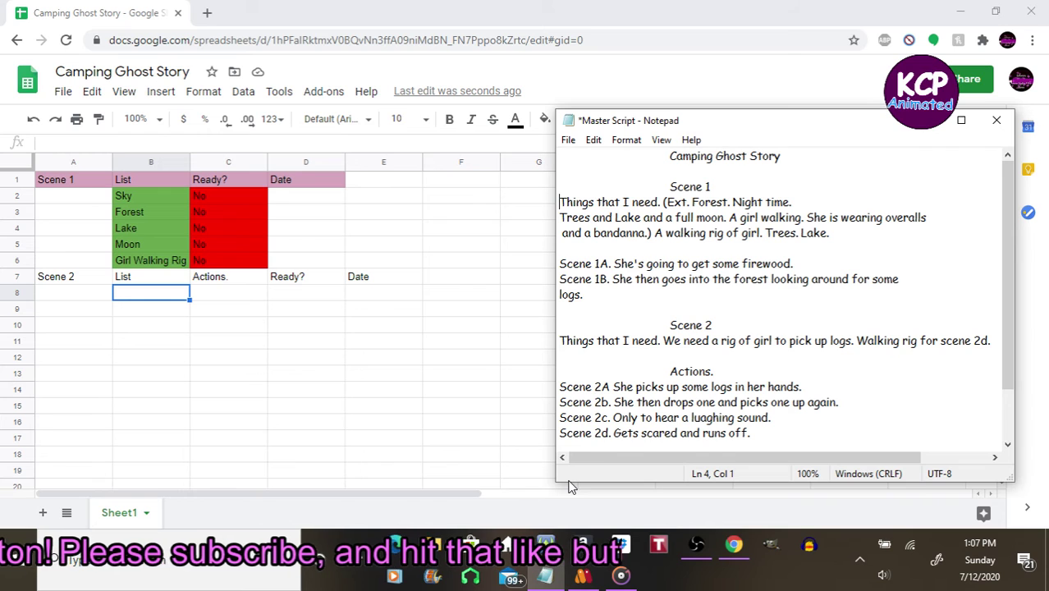
left_click(557, 230)
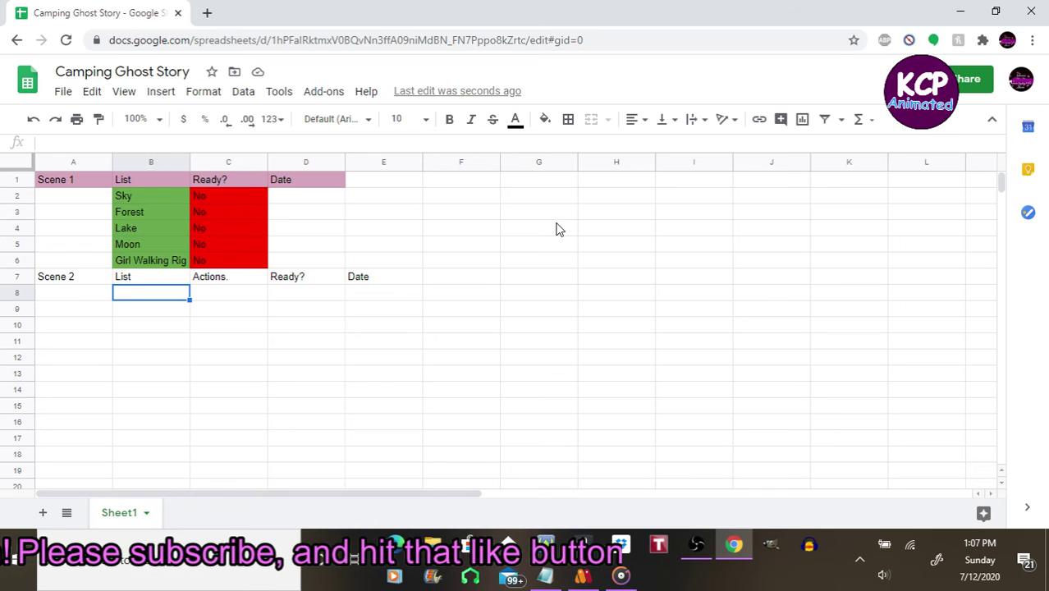
type("Sky")
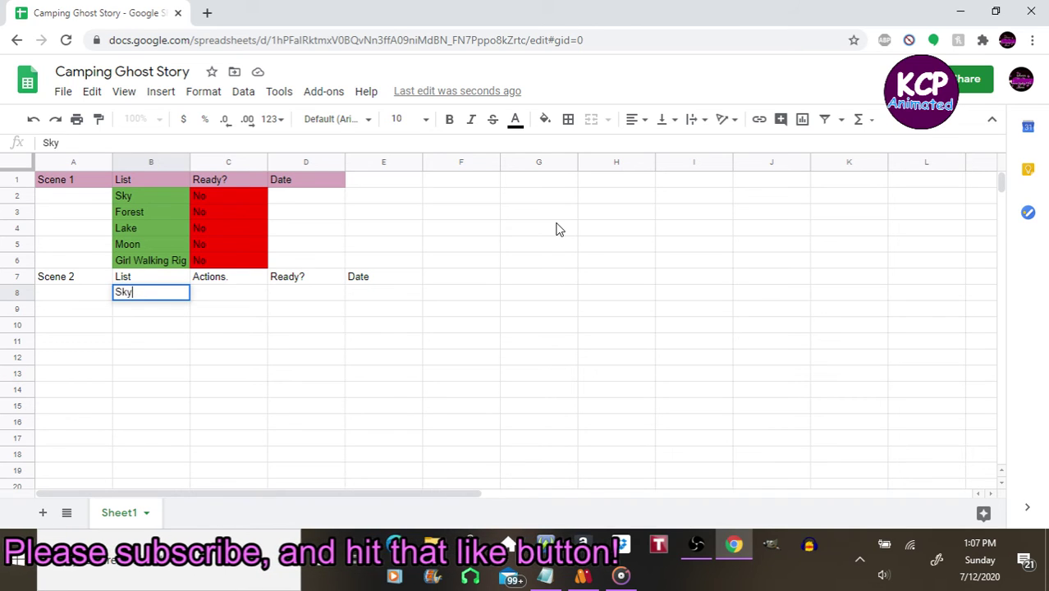
key("Tab")
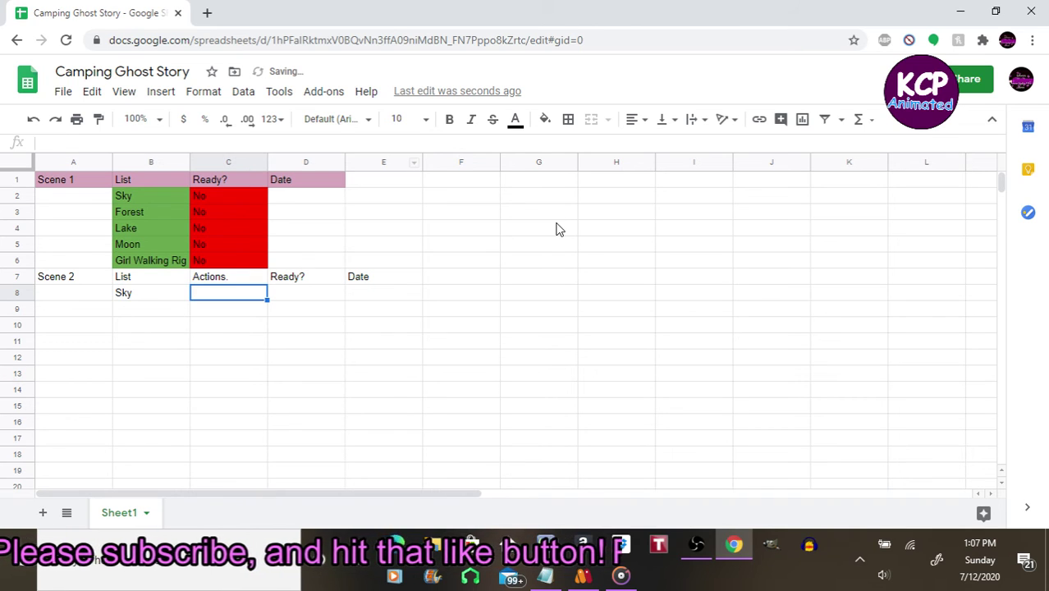
key("Left")
key("Down")
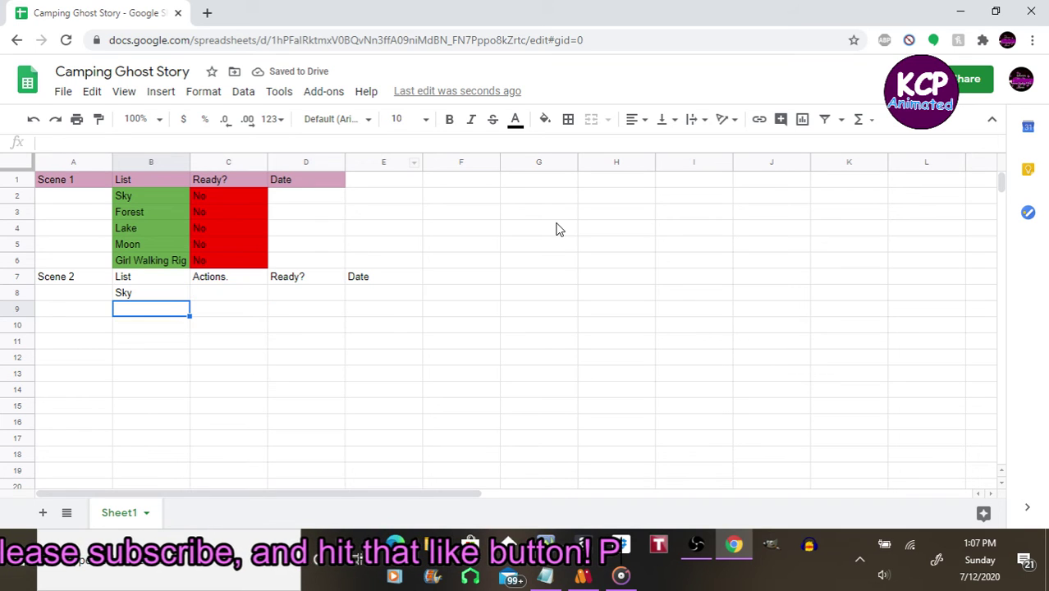
Step: Add "Forest" to the Scene 2 list in cell B9
type("Foresa")
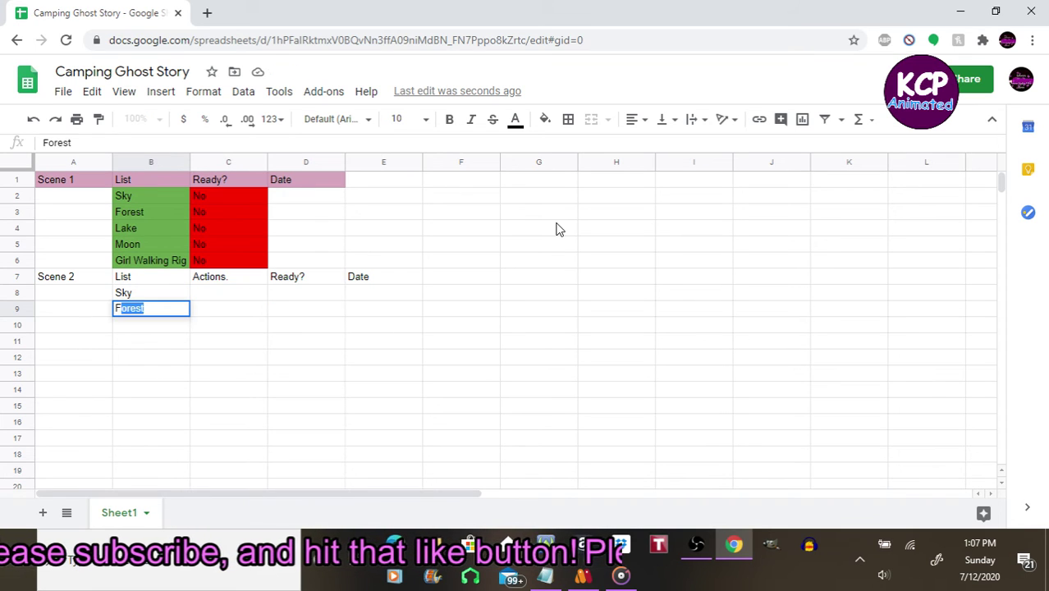
type("t")
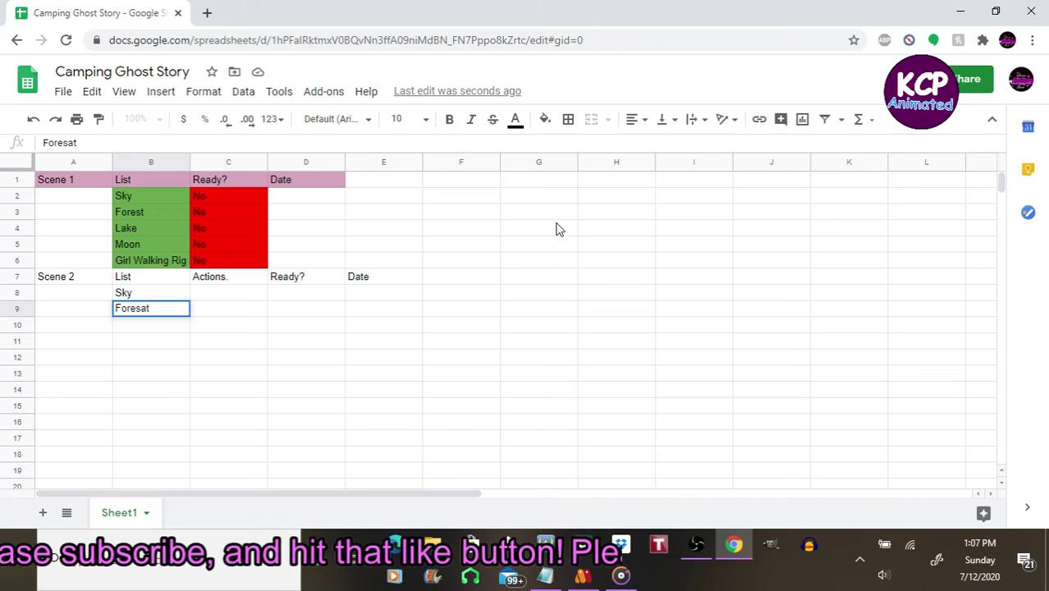
key("BackSpace")
key("BackSpace")
type("t")
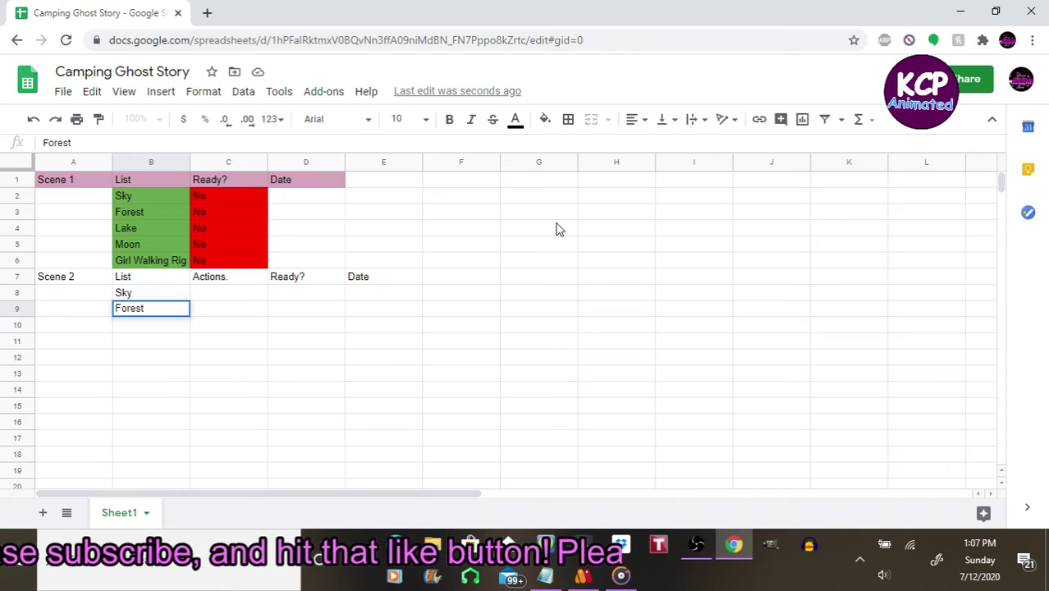
key("Return")
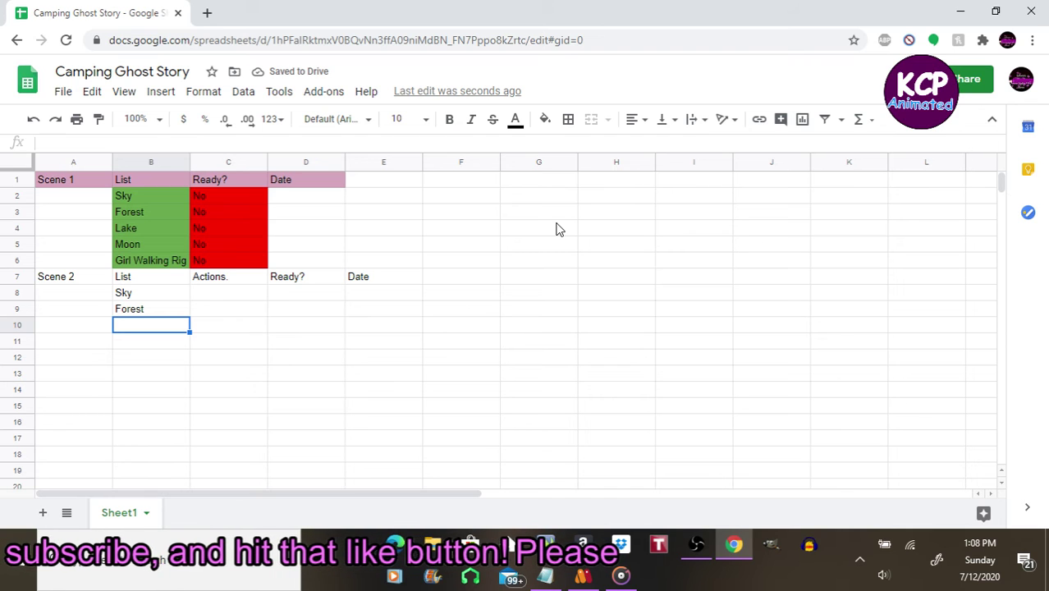
Step: Add "Lake" to the Scene 2 list in cell B10
type("lAKE")
key("BackSpace")
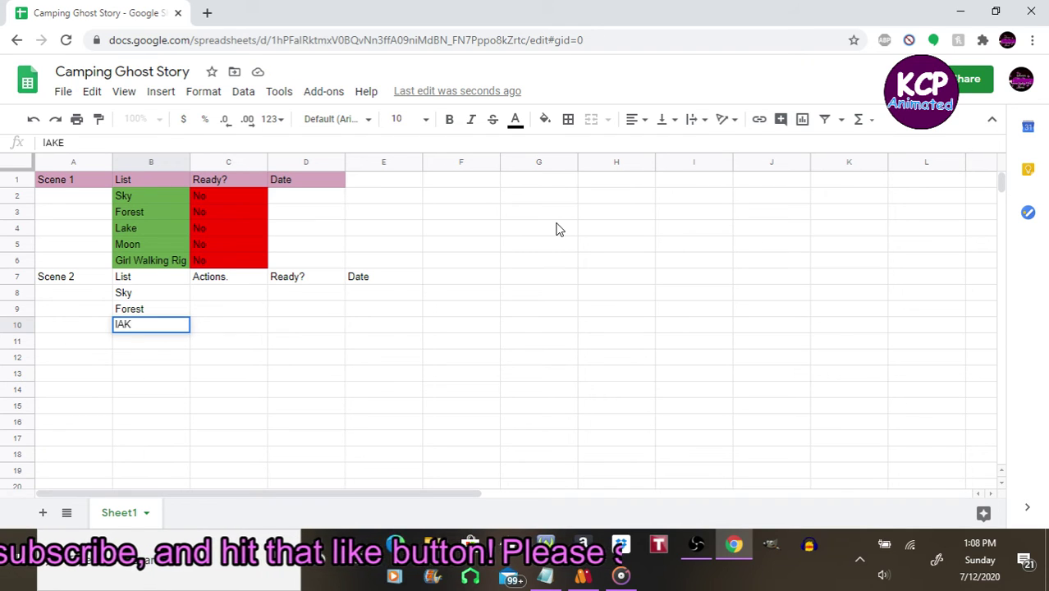
key("BackSpace")
key("BackSpace")
key("BackSpace")
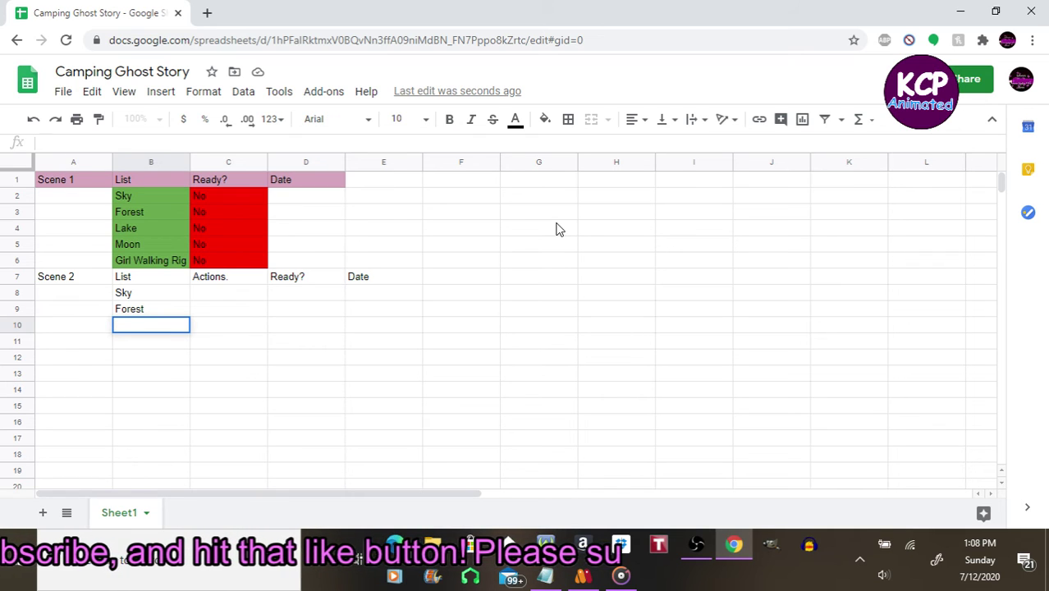
type("La")
type("ke")
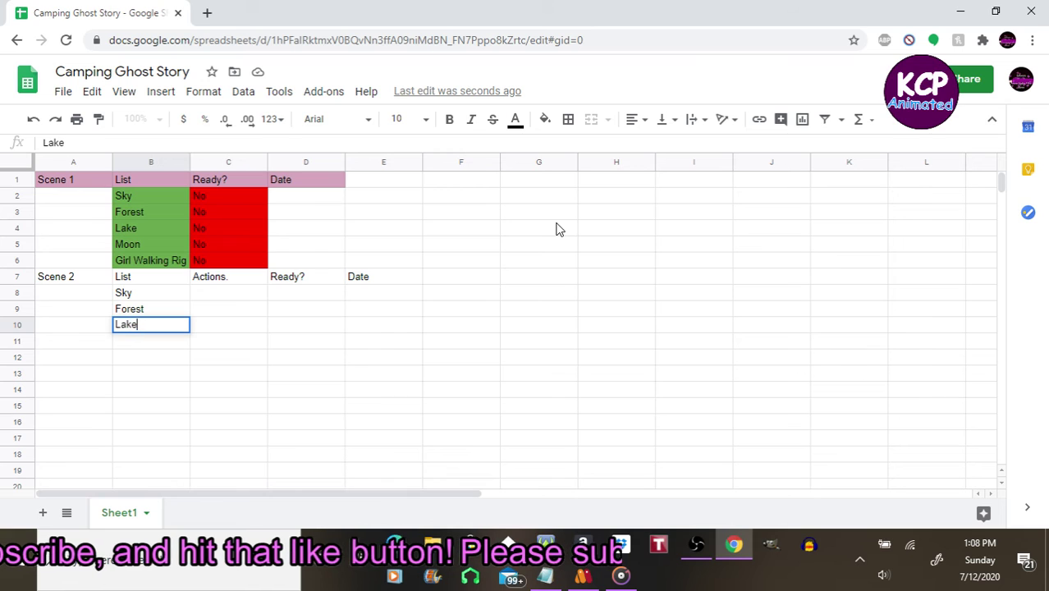
key("Return")
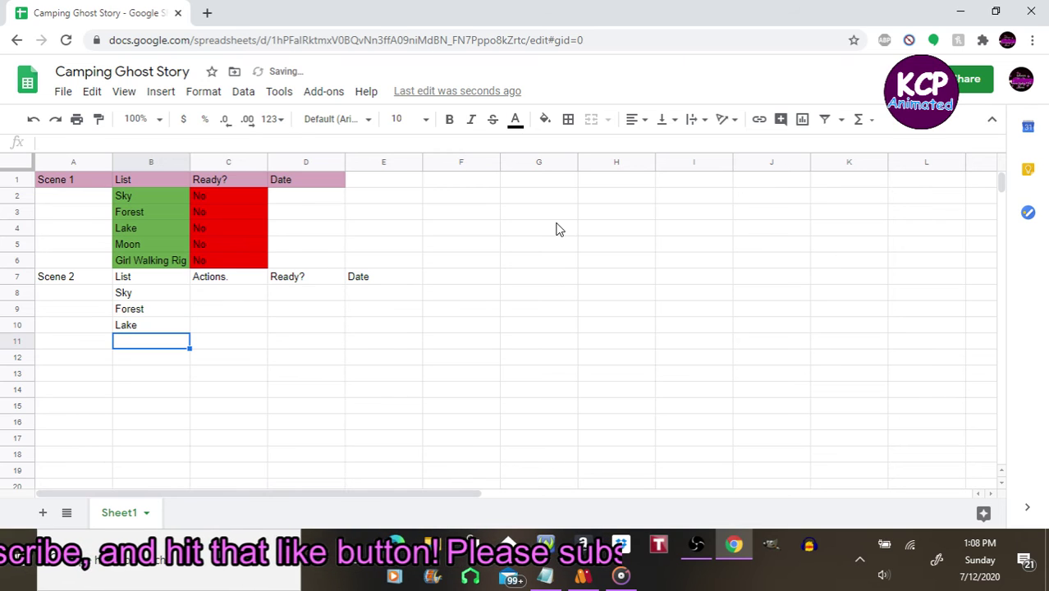
Step: Add "Moon" in cell B11 and "Girl Walking Rig" in cell B12 of the Scene 2 list
type("Moo")
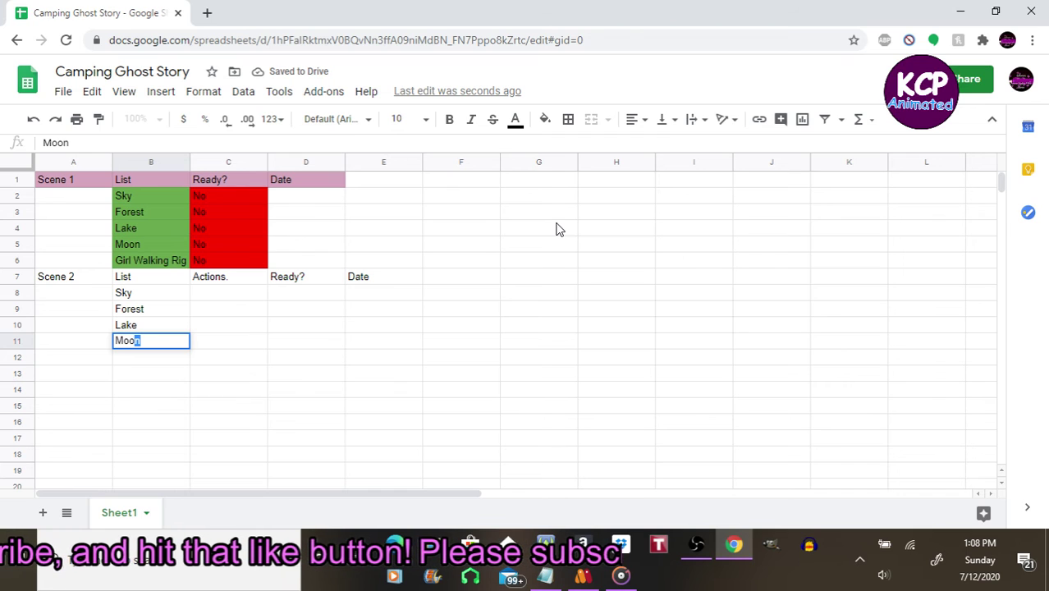
key("Tab")
key("Left")
key("Down")
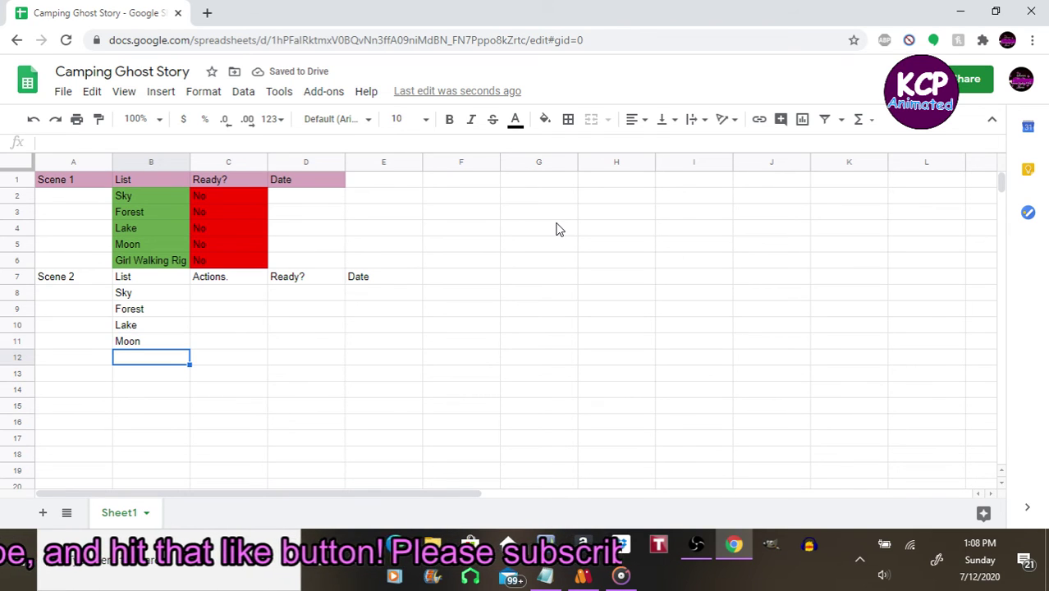
type("G")
key("Return")
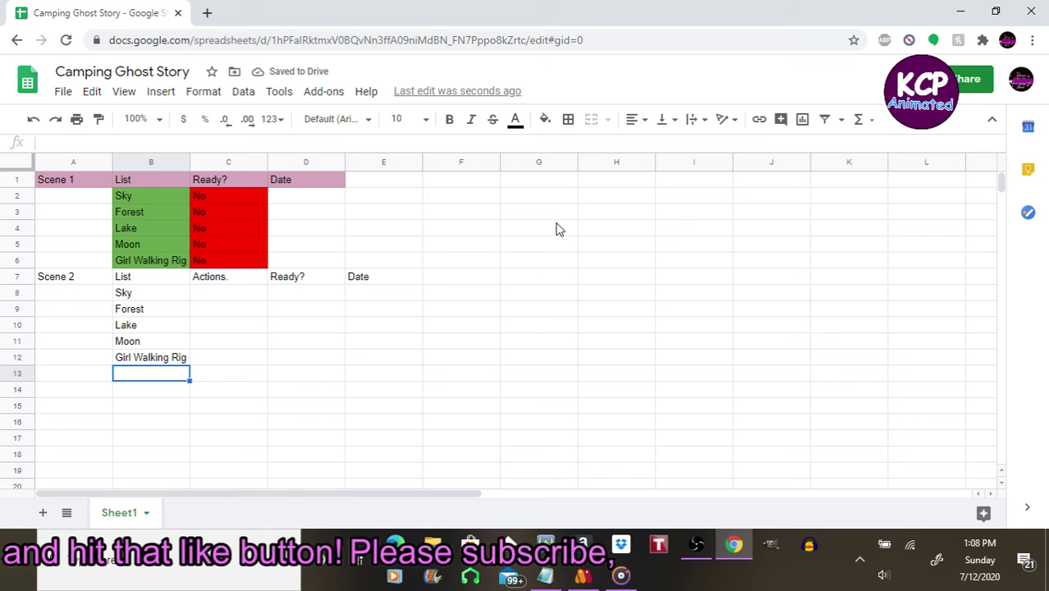
Step: Add "Picking up rig" to the Scene 2 list in cell B13
type("Pick")
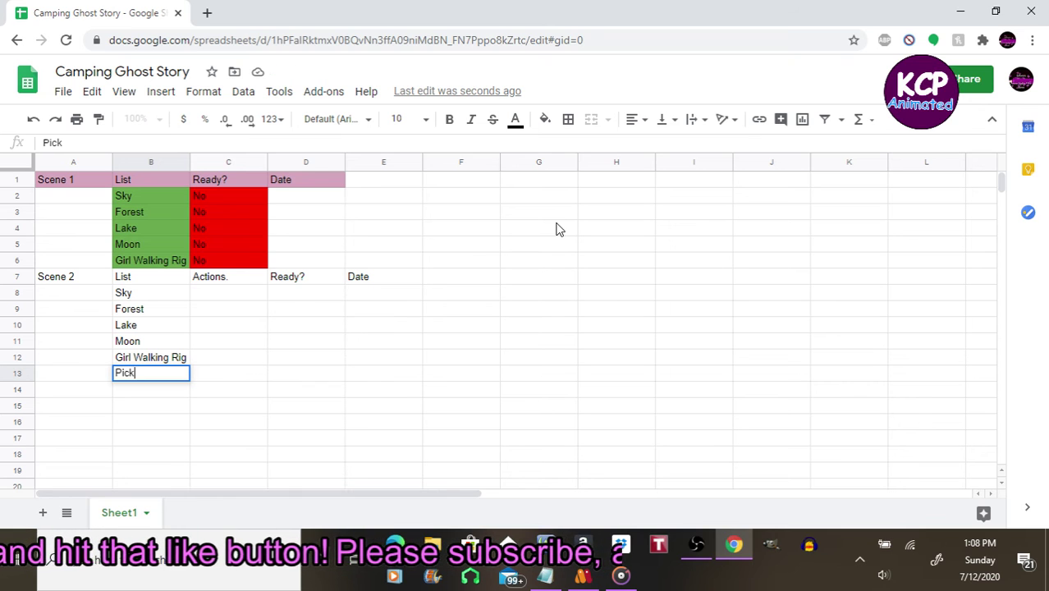
type("ing ")
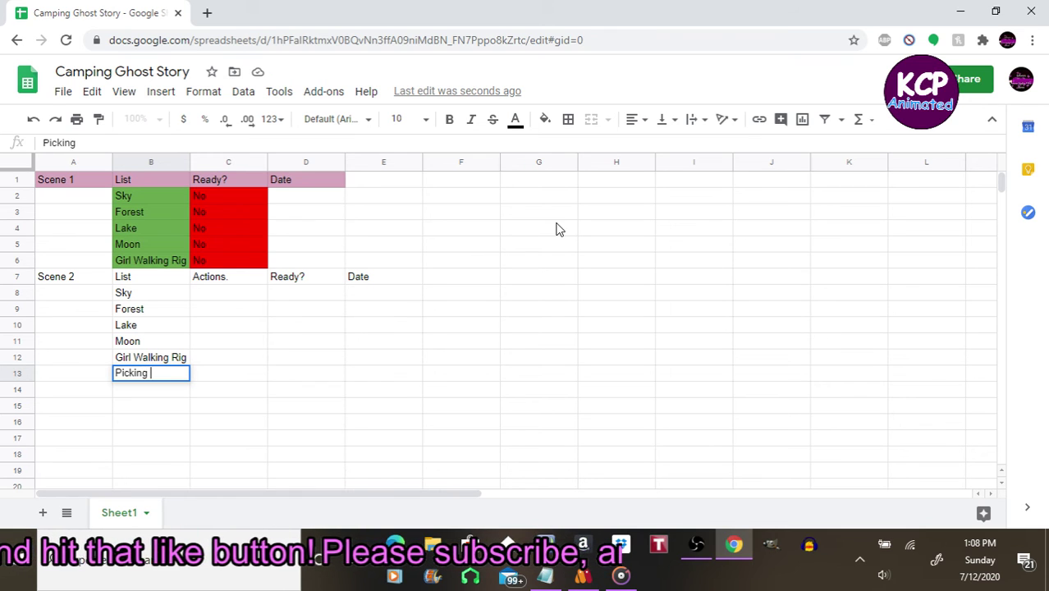
type("up r")
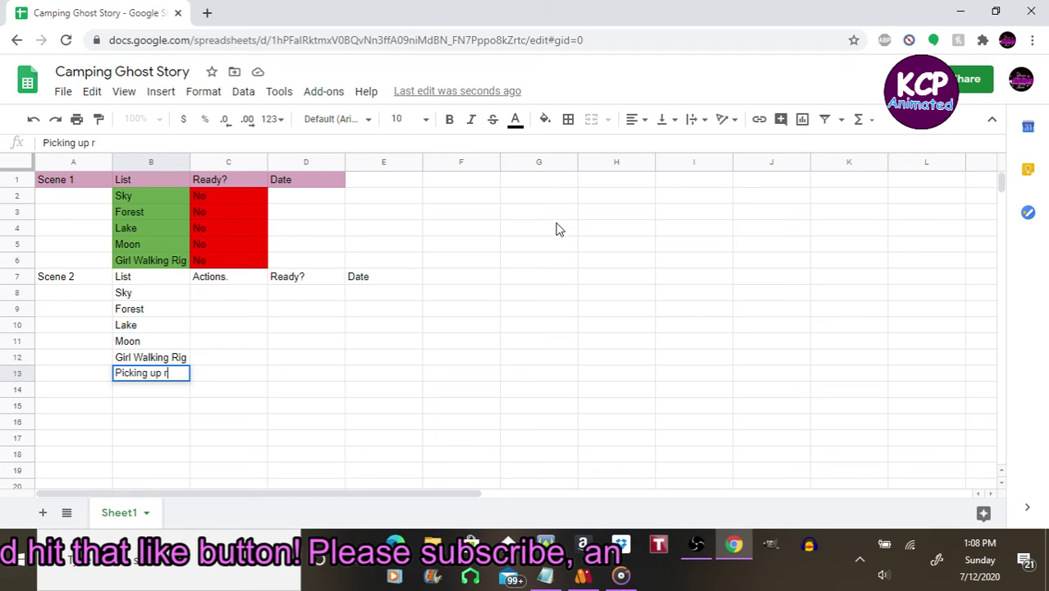
type("ig")
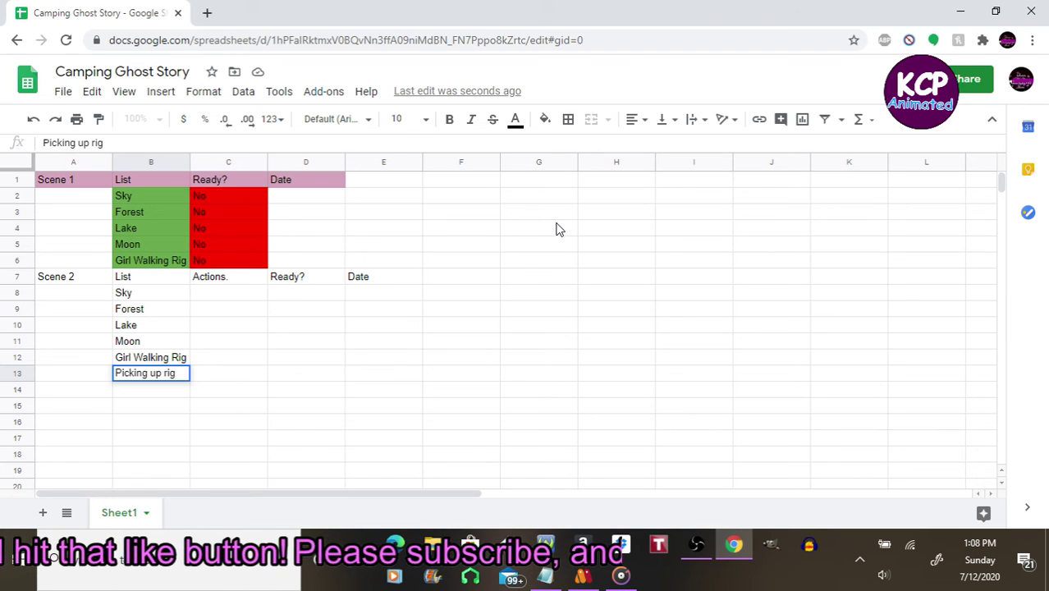
key("Up")
key("Up")
key("Up")
key("Up")
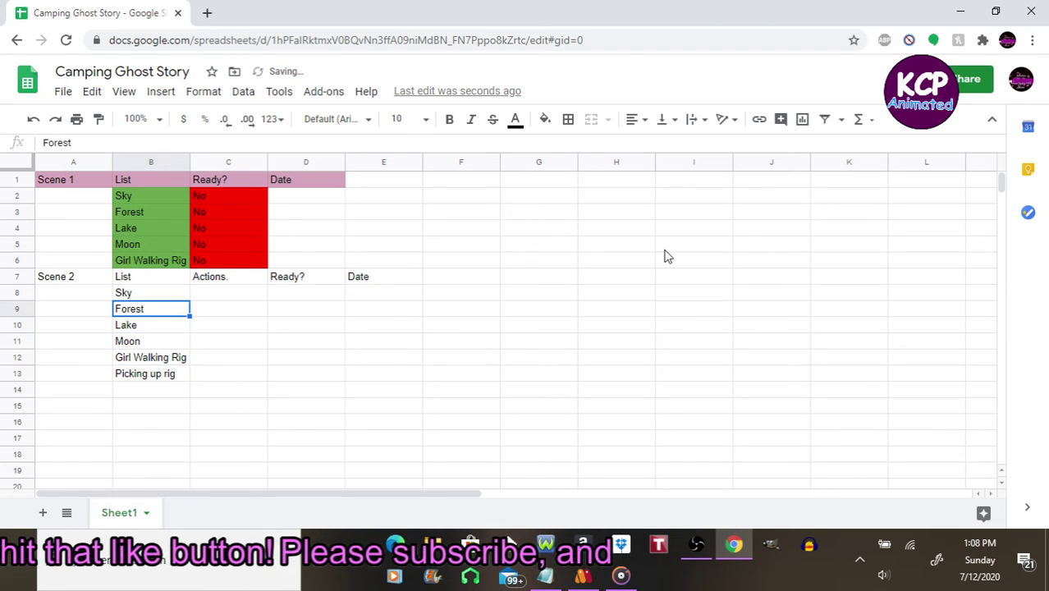
Step: Check the Scene 2 actions in the Master Script in Notepad, and return to the spreadsheet
key("Up")
key("Right")
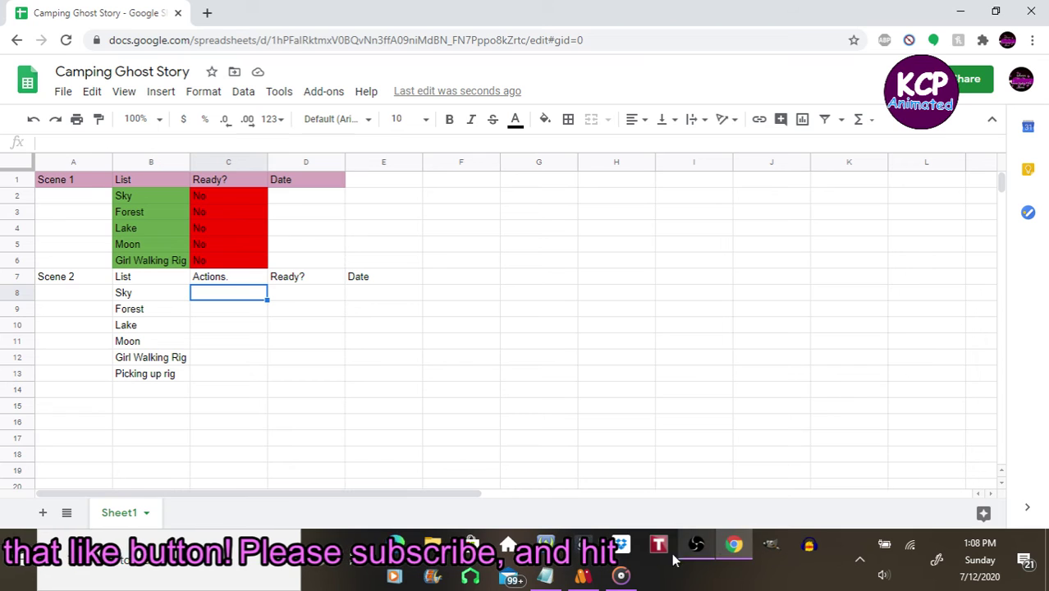
left_click(548, 577)
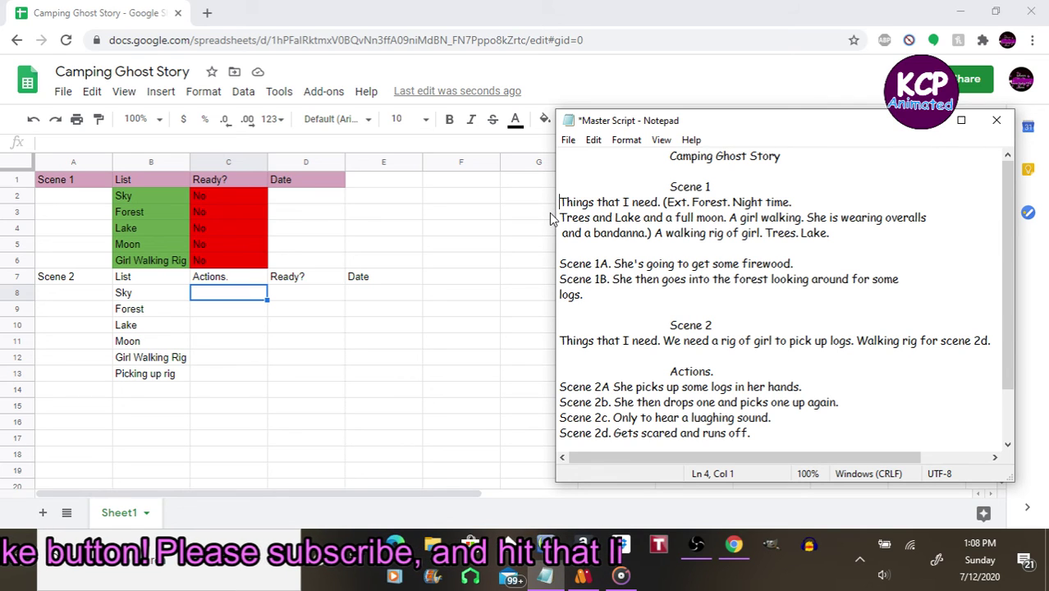
type("0")
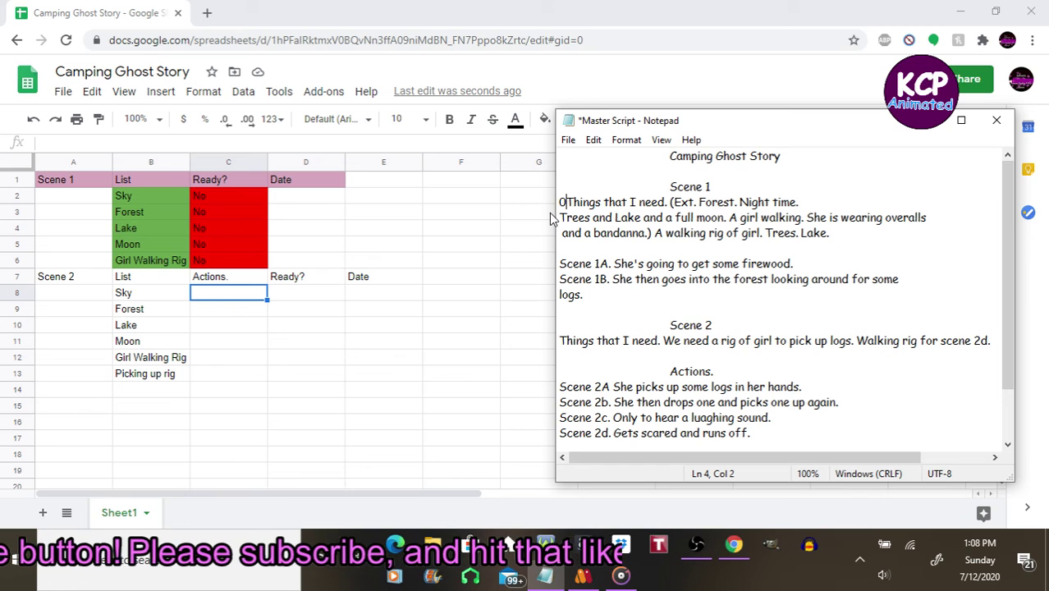
key("BackSpace")
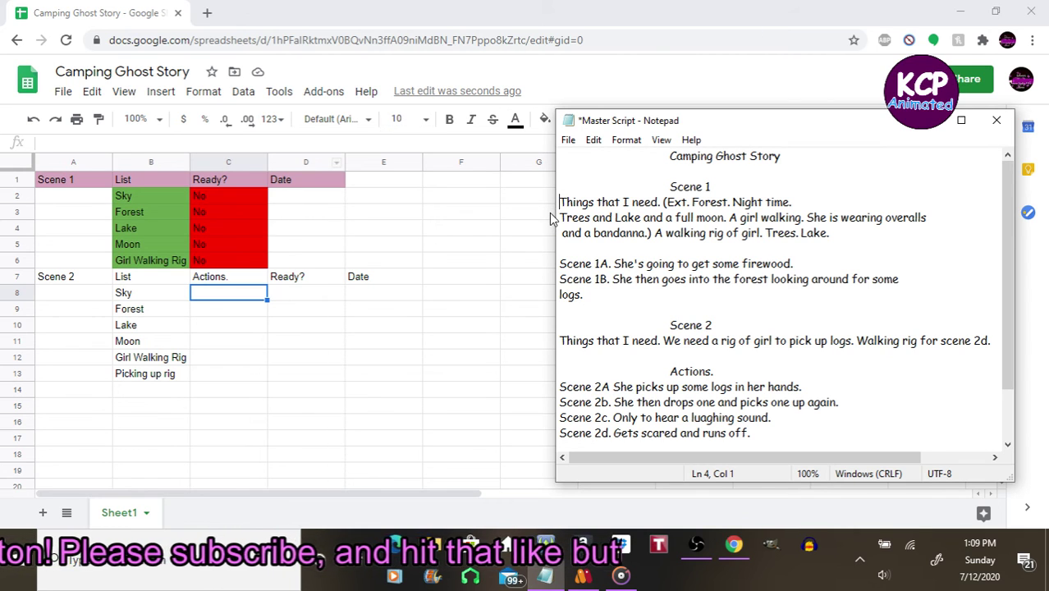
key("alt+Tab")
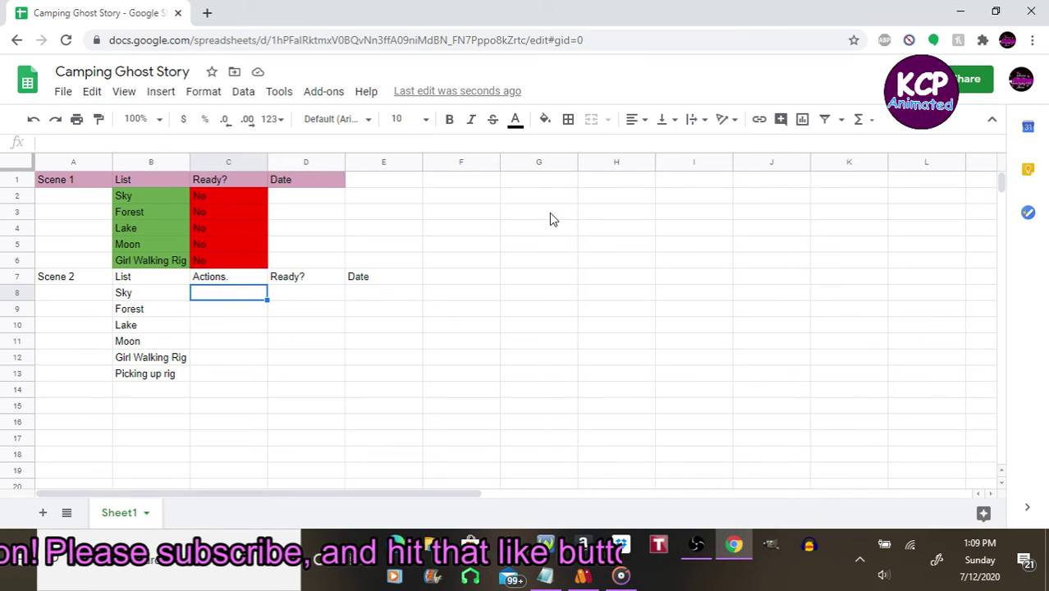
type("Sce")
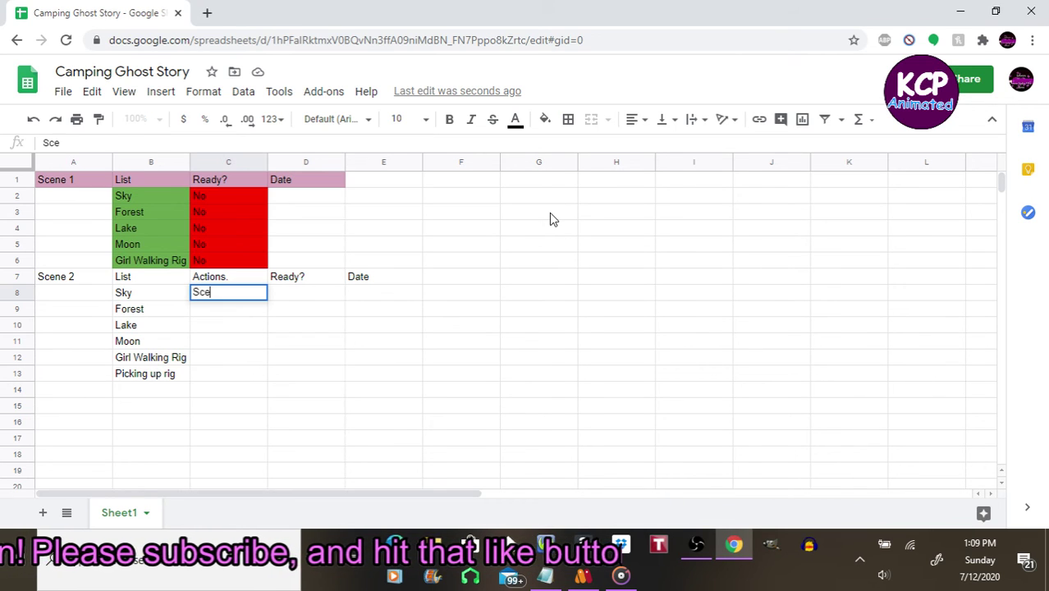
type("ne")
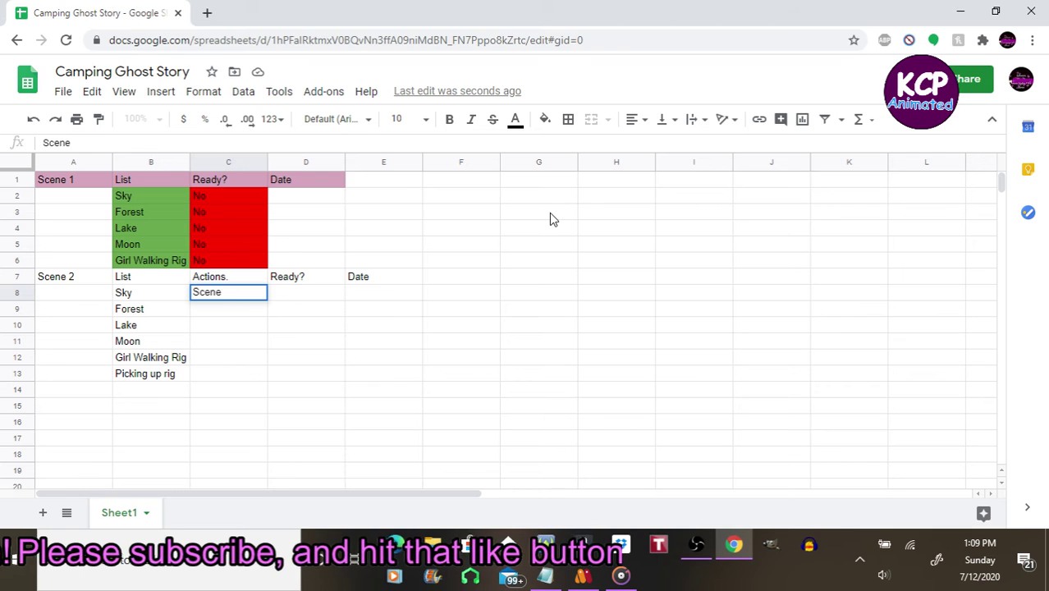
key("BackSpace")
key("BackSpace")
key("BackSpace")
key("BackSpace")
key("BackSpace")
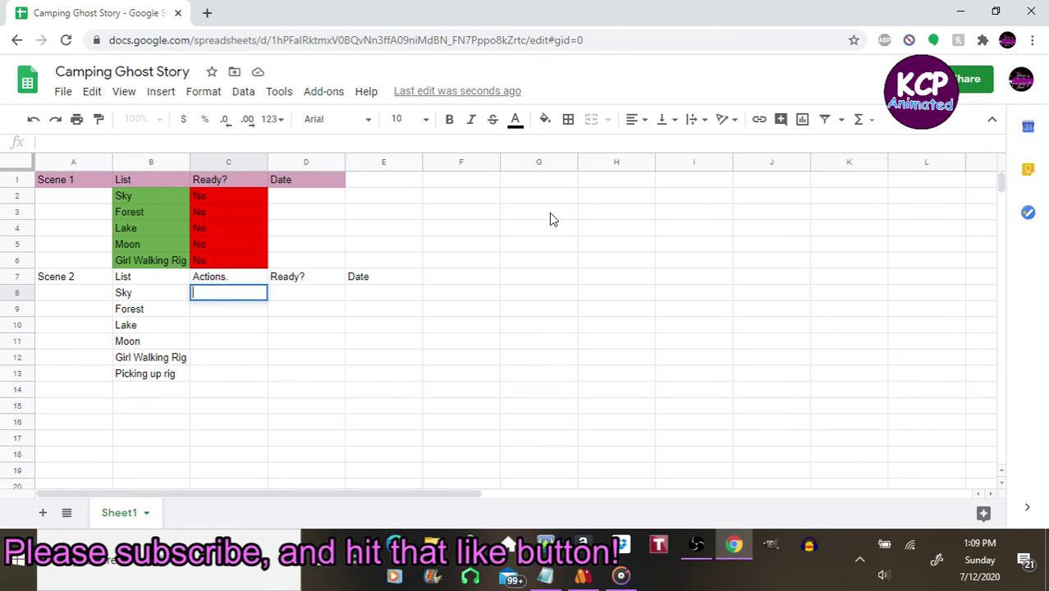
Step: List the Scene 2 actions "2A", "2B", "2c" and "2d" in cells C8 to C11
type("2A")
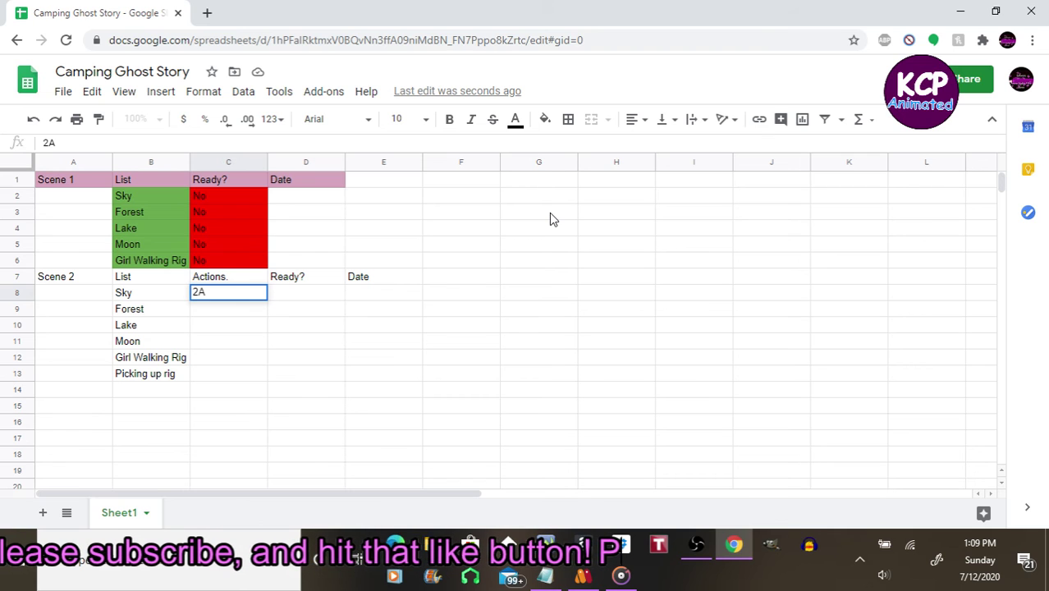
key("Return")
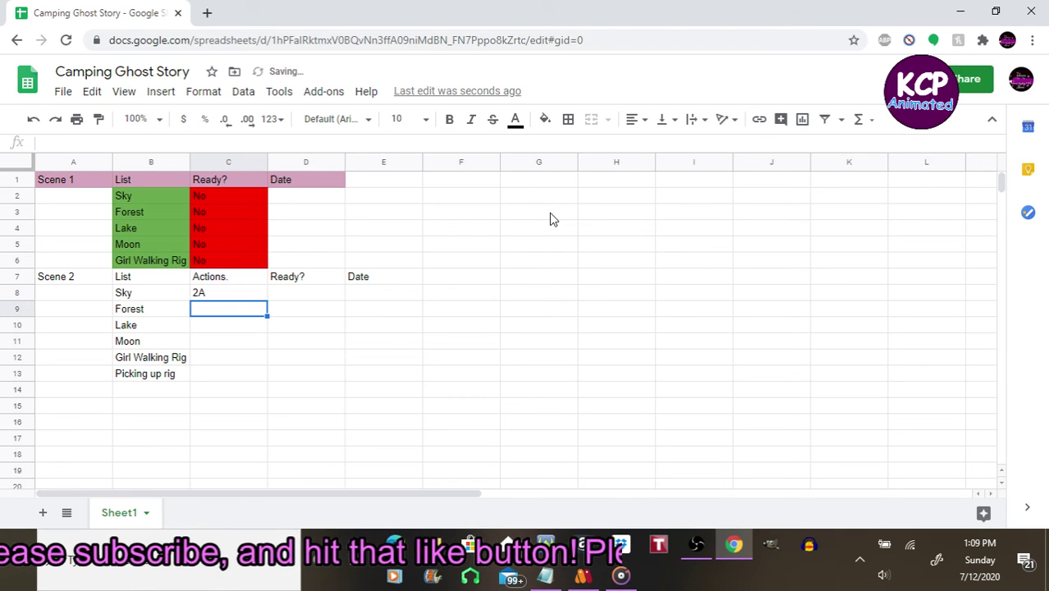
type("2B")
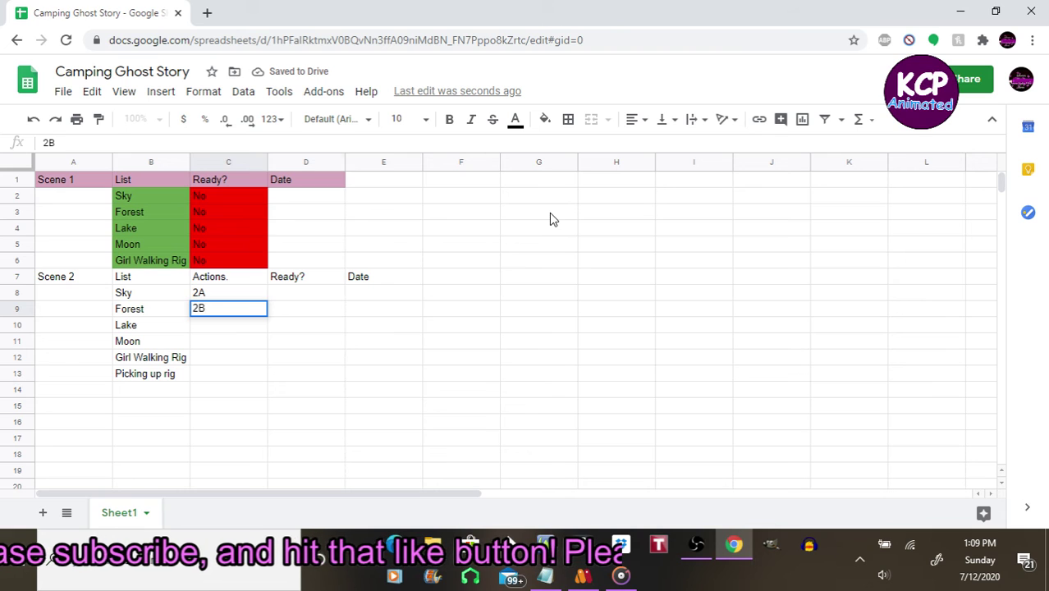
key("Tab")
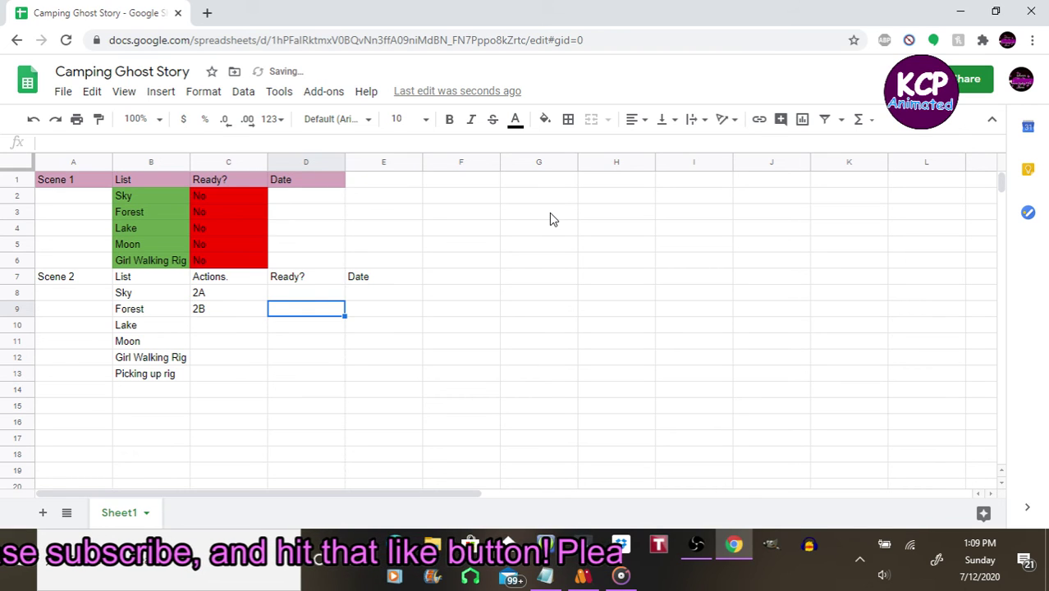
key("Down")
key("Left")
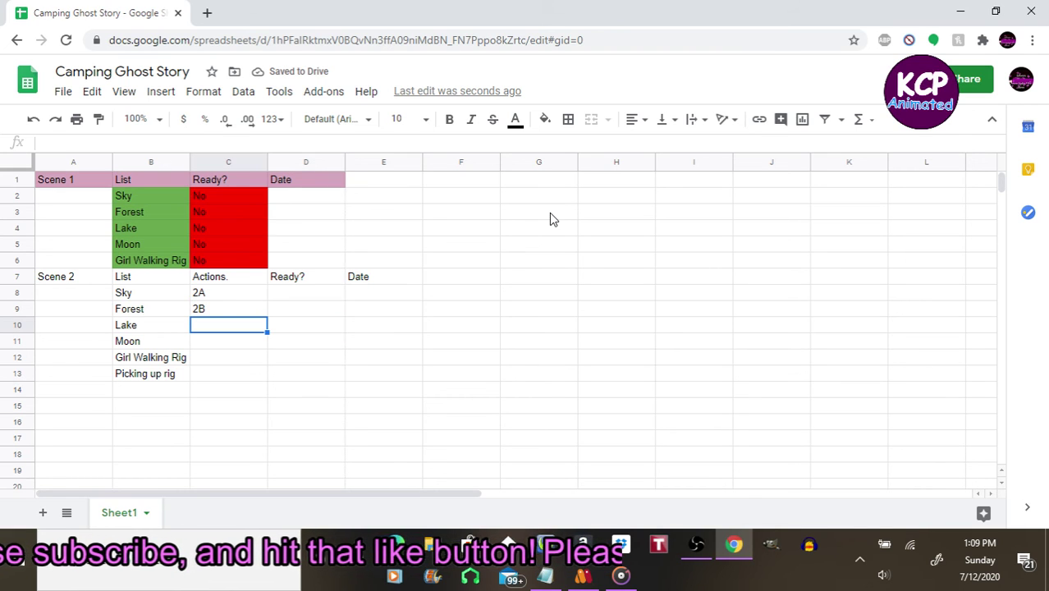
type("2")
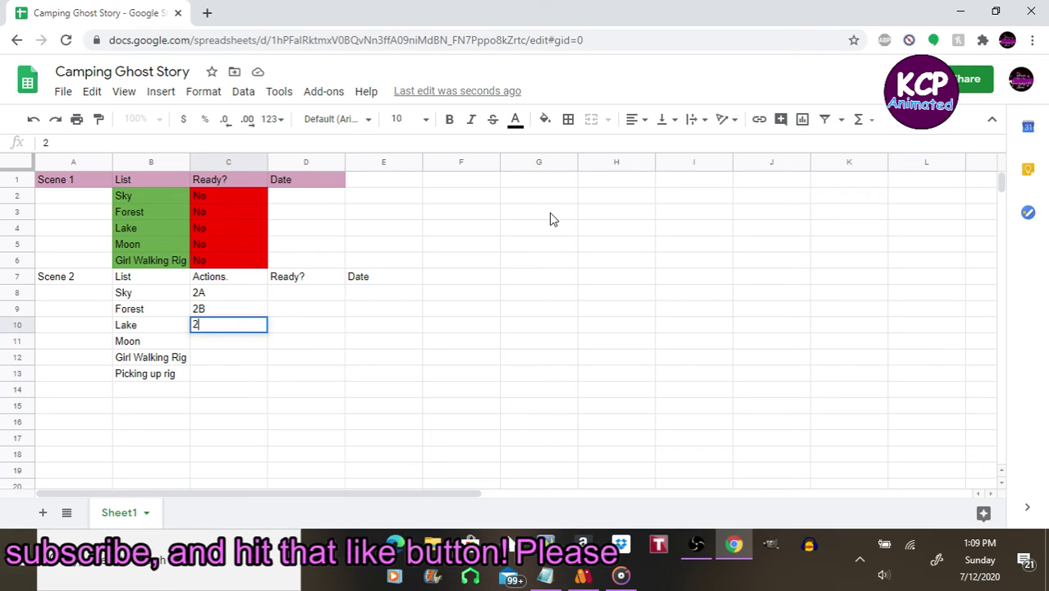
type("c")
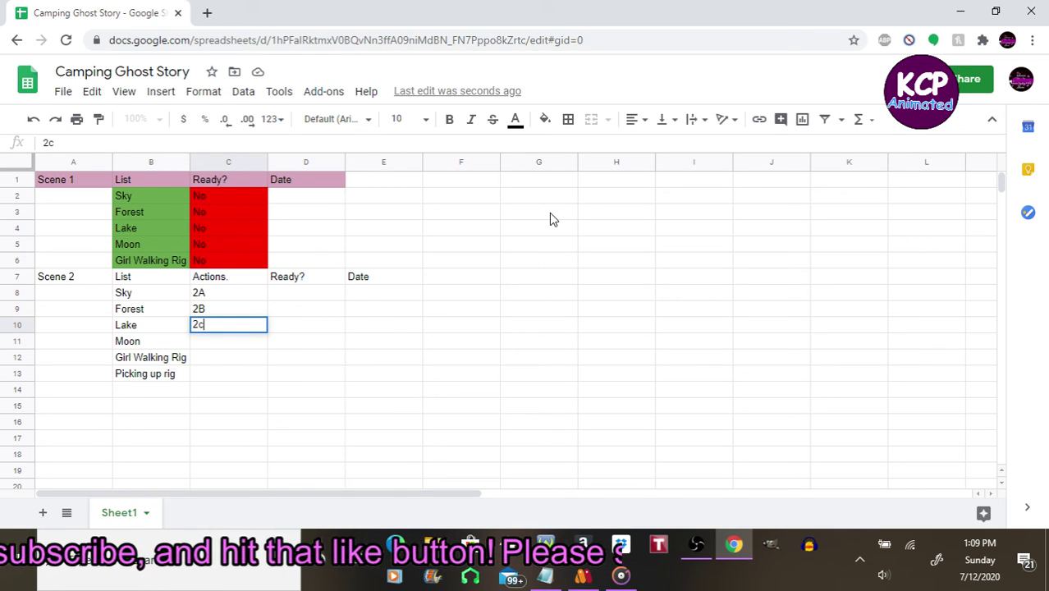
key("Return")
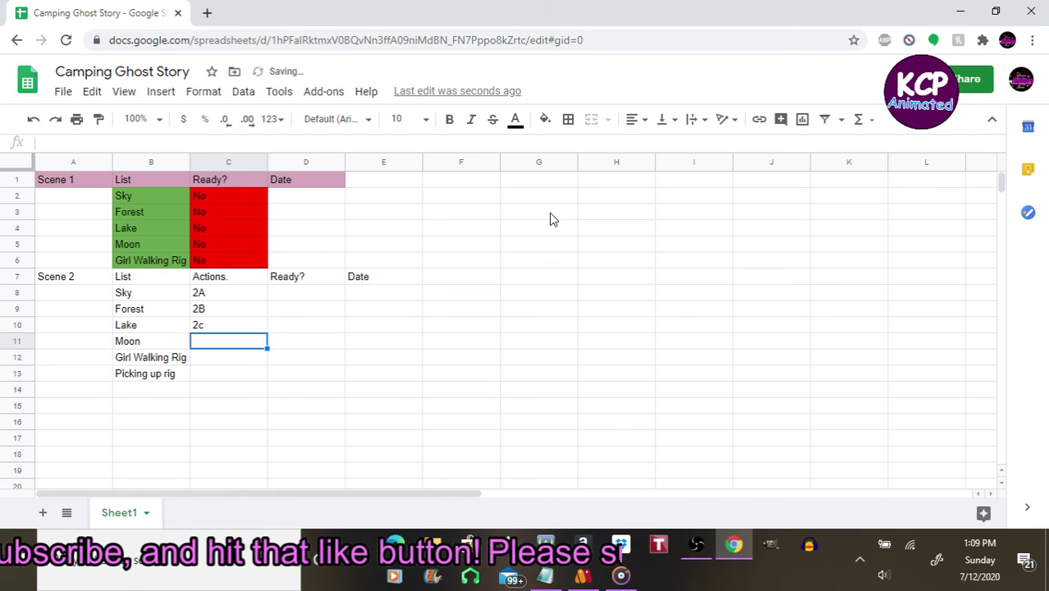
type("2d")
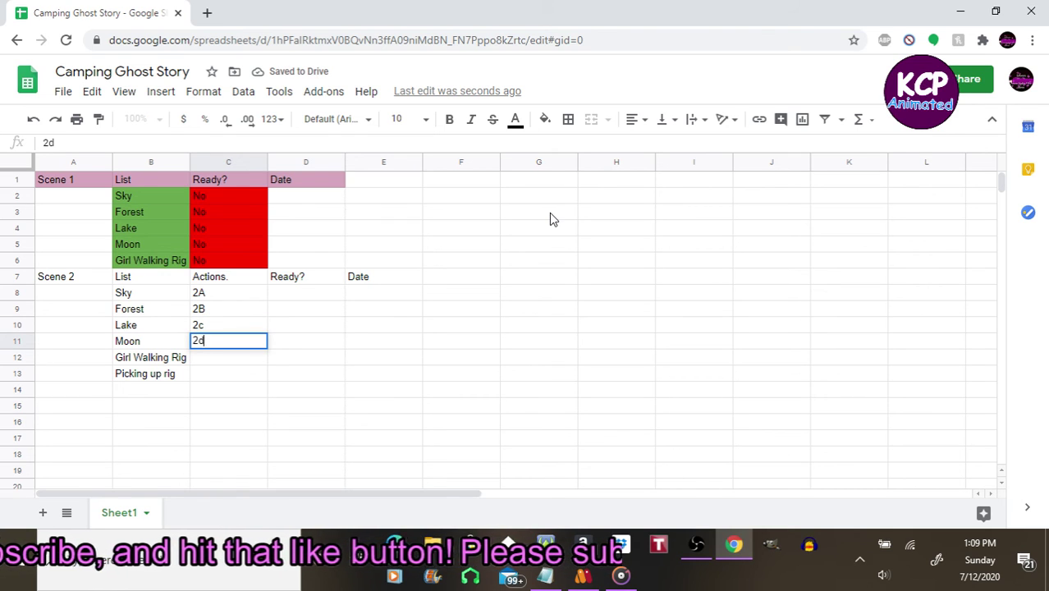
key("Return")
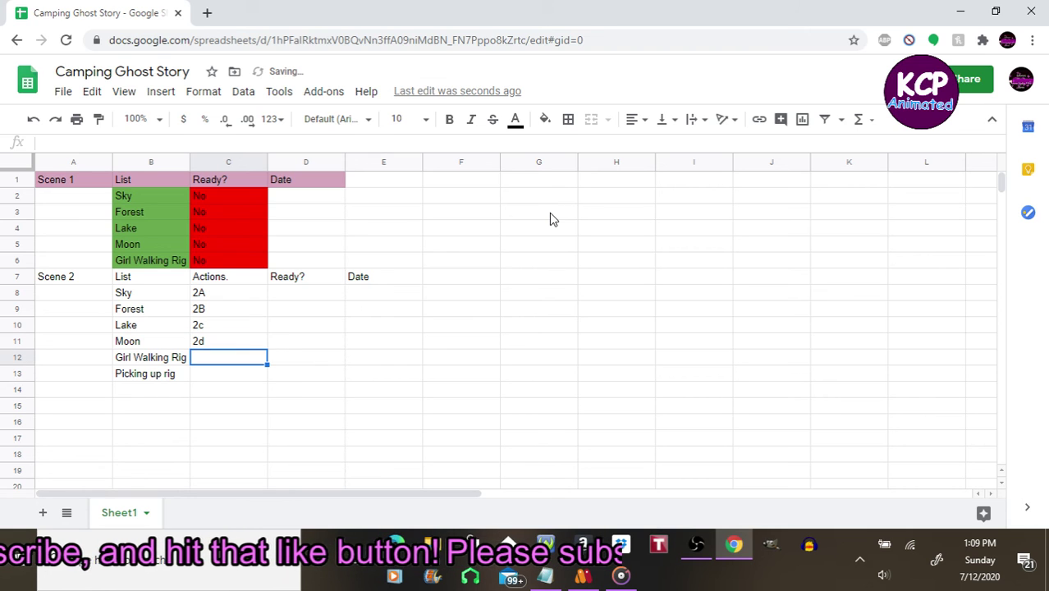
Step: Enter "no" in the Scene 2 Ready? column for every list item, cells D8 to D13
key("Up")
key("Up")
key("Up")
key("Up")
key("Right")
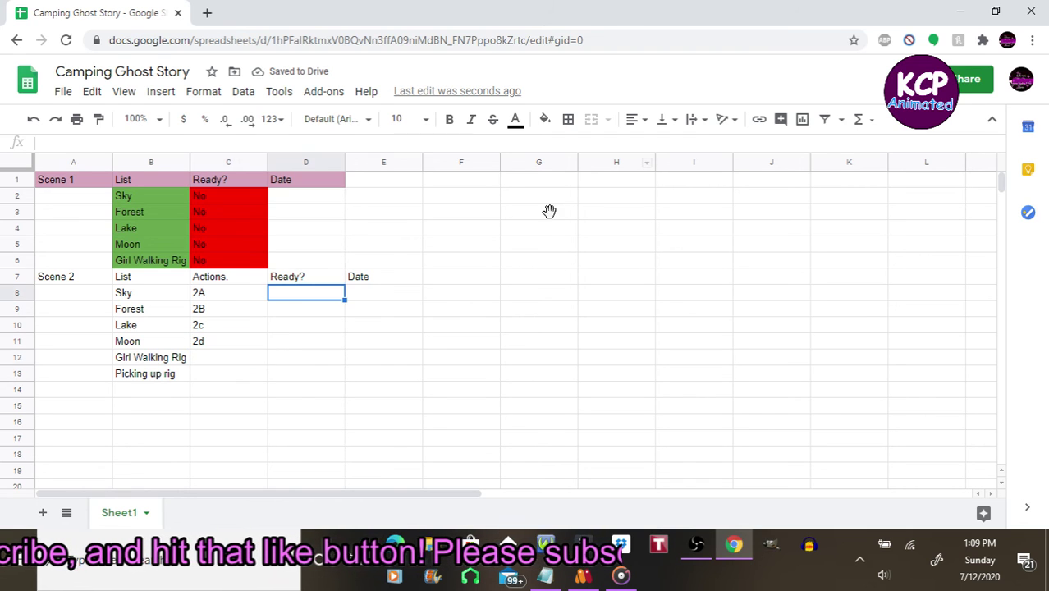
key("shift")
key("shift")
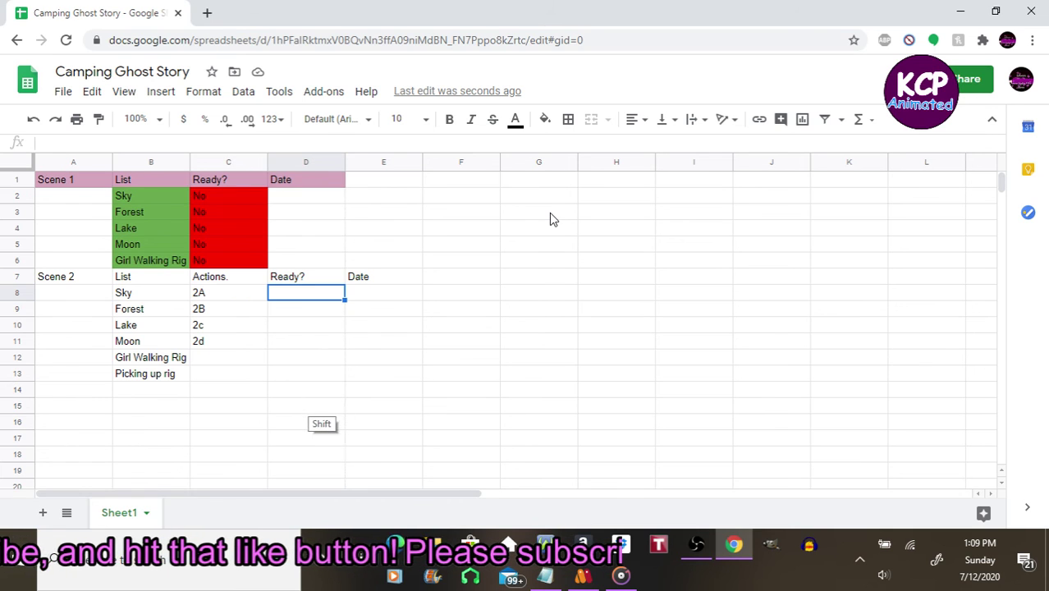
key("shift+Down")
key("shift+Down")
key("shift+Down")
key("shift+Down")
key("shift+Down")
key("shift+Down")
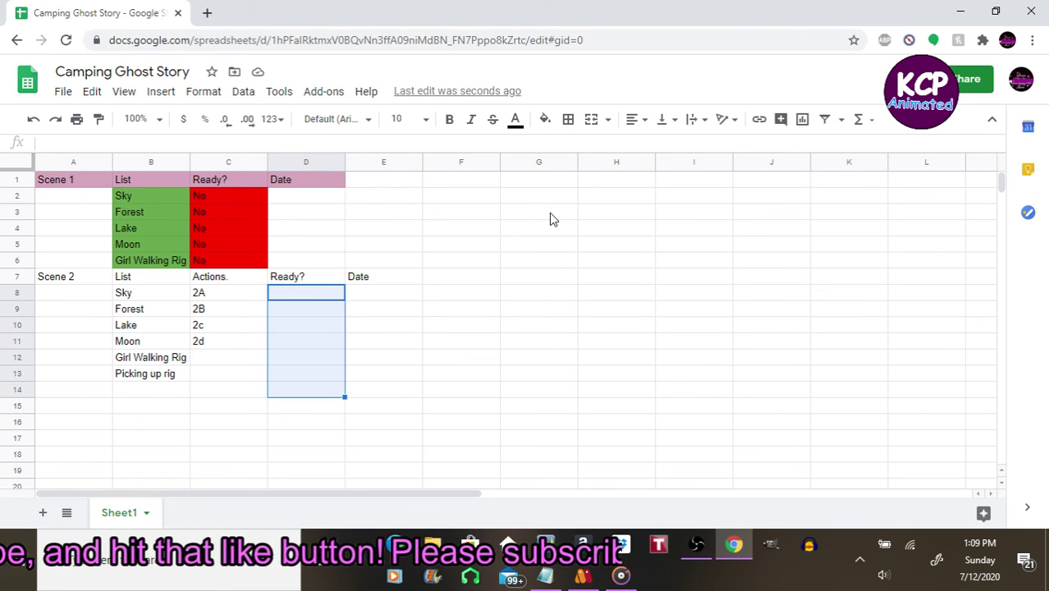
type("no")
key("Return")
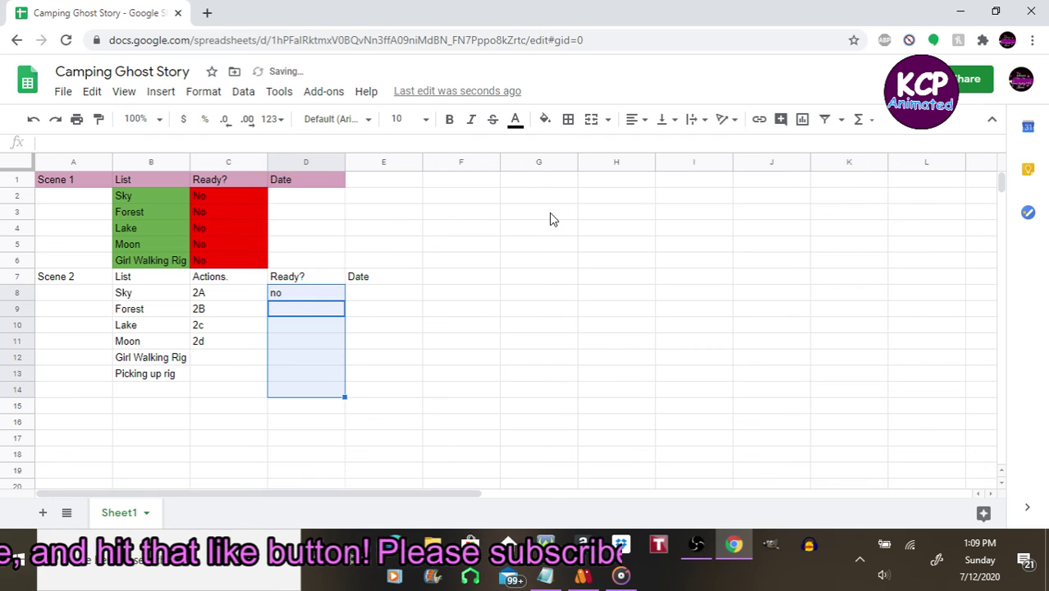
type("no")
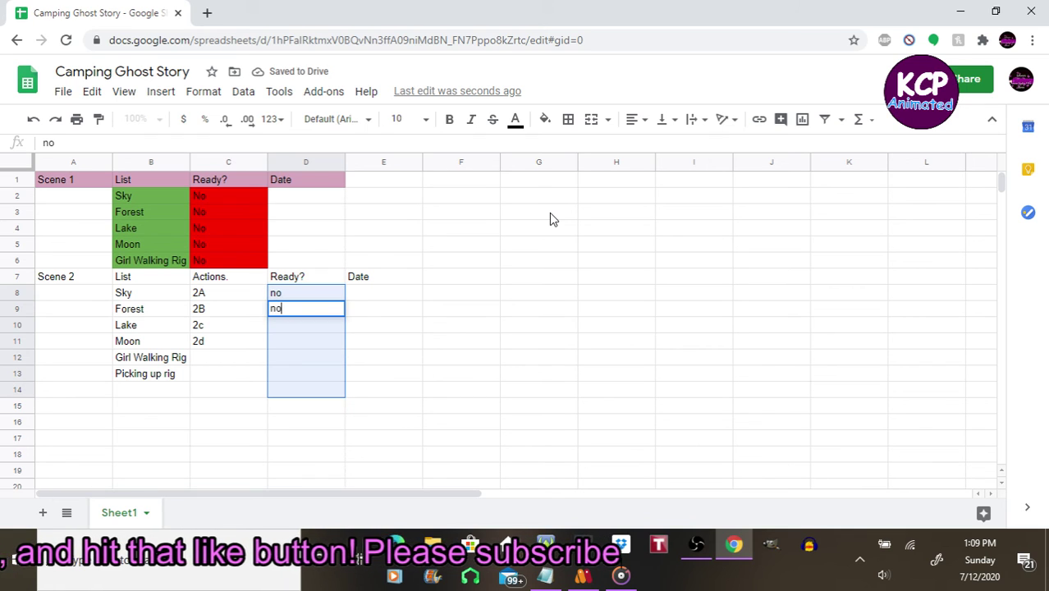
key("Return")
type("no")
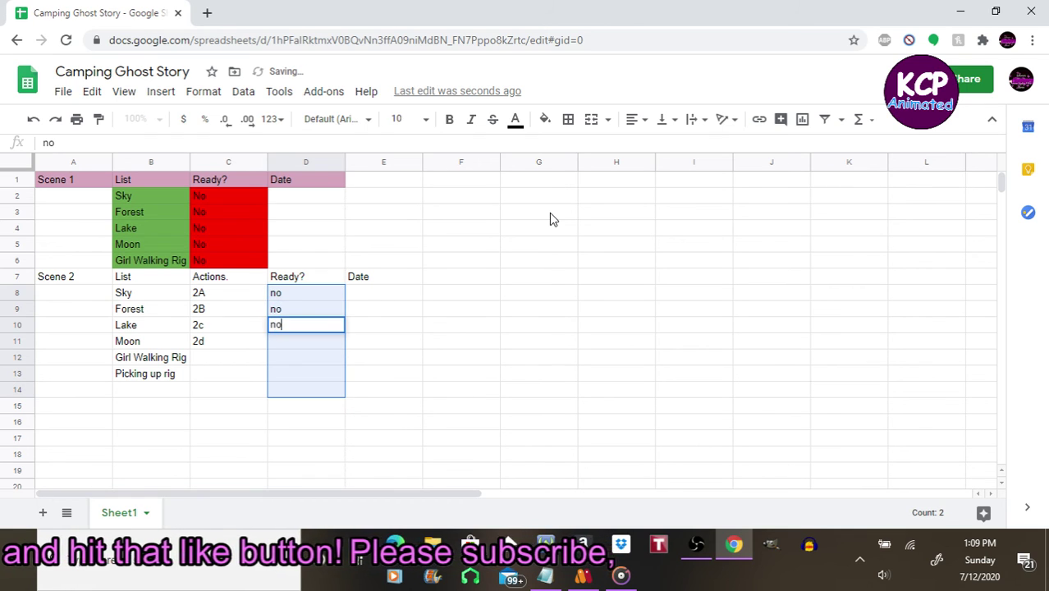
key("Return")
type("no")
key("Return")
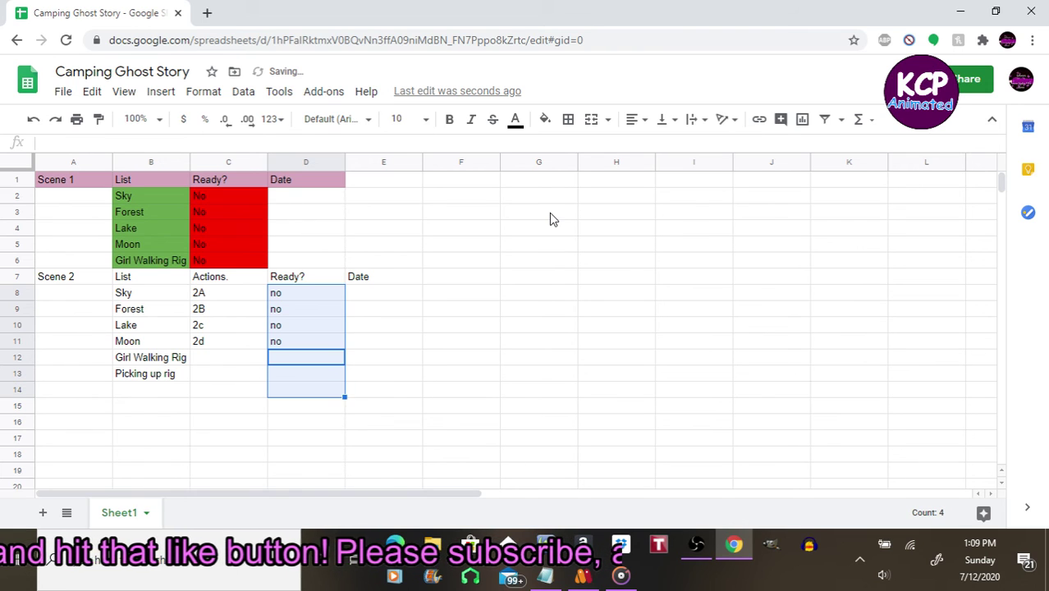
type("no")
key("Return")
type("no")
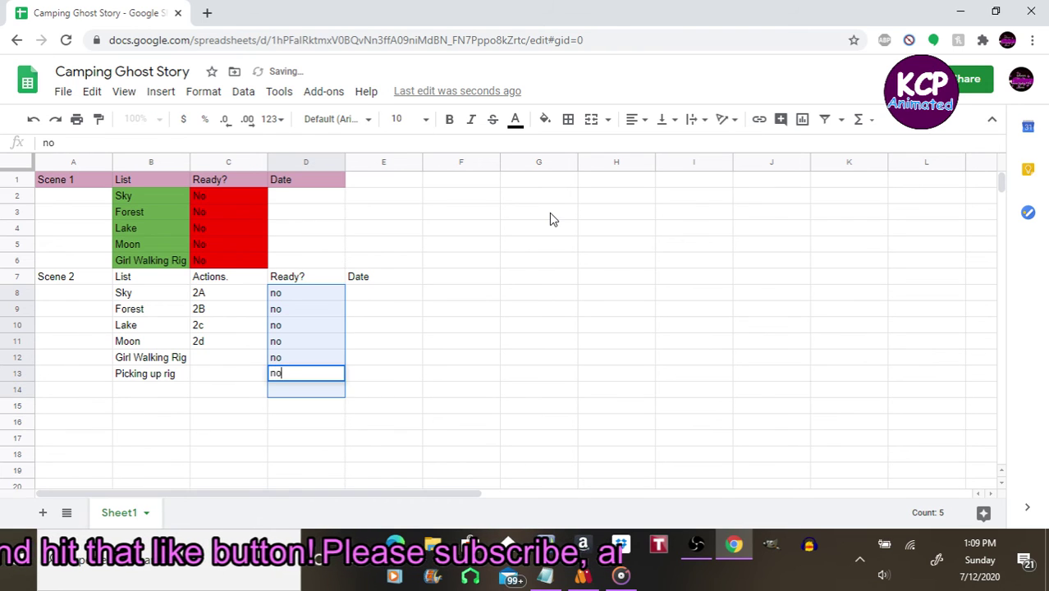
key("Return")
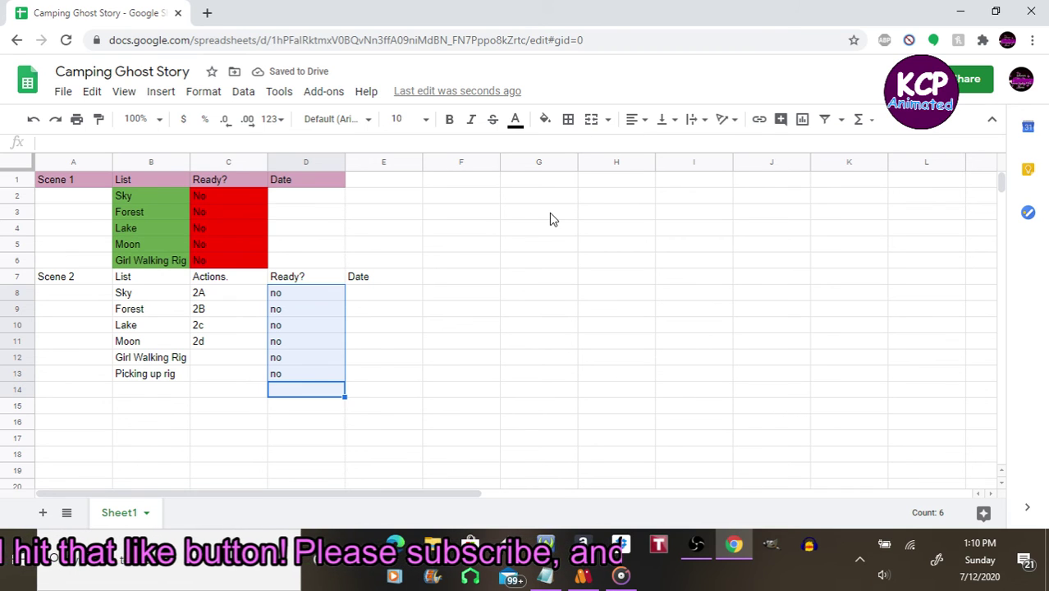
Step: Fill the Scene 2 header row, A7 to E7, with the same pink as the Scene 1 header row
key("Up")
key("Right")
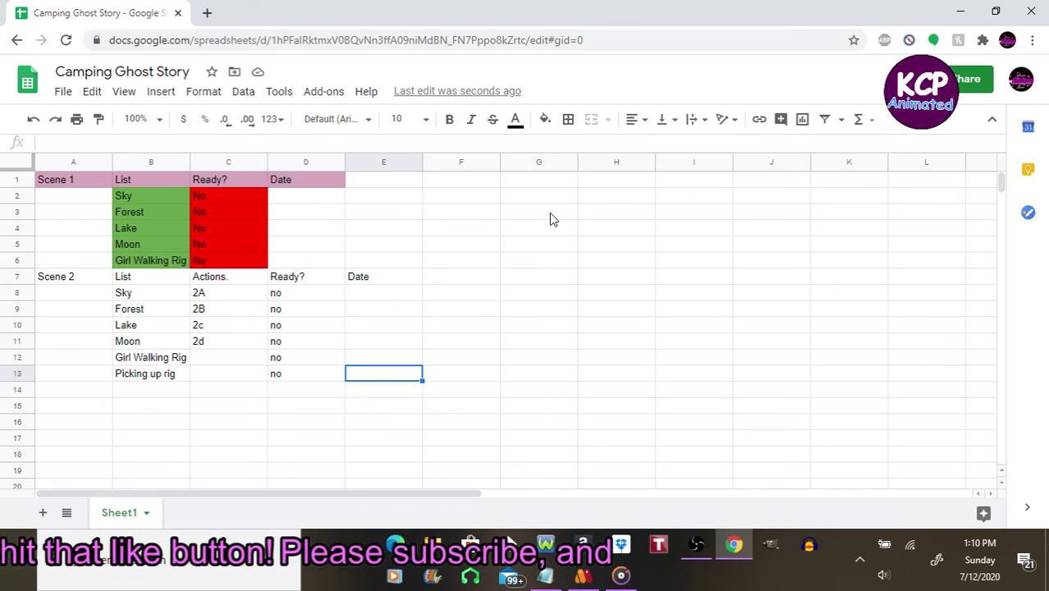
key("Left")
key("Up")
key("Up")
key("Up")
key("Up")
key("Up")
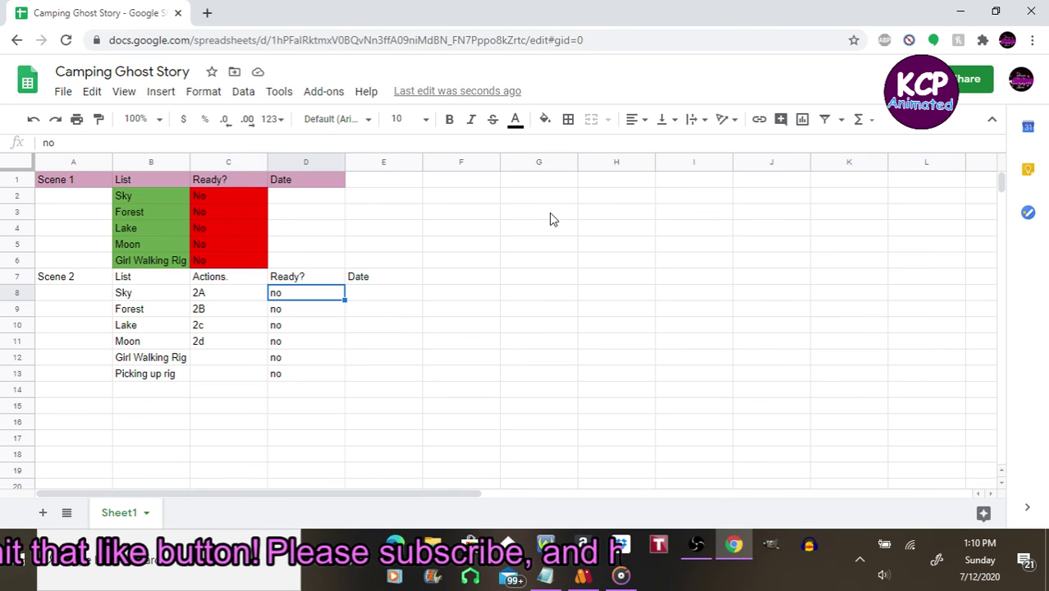
key("Up")
key("Left")
key("Left")
key("Left")
key("shift+Right")
key("shift+Right")
key("shift+Right")
key("shift+Right")
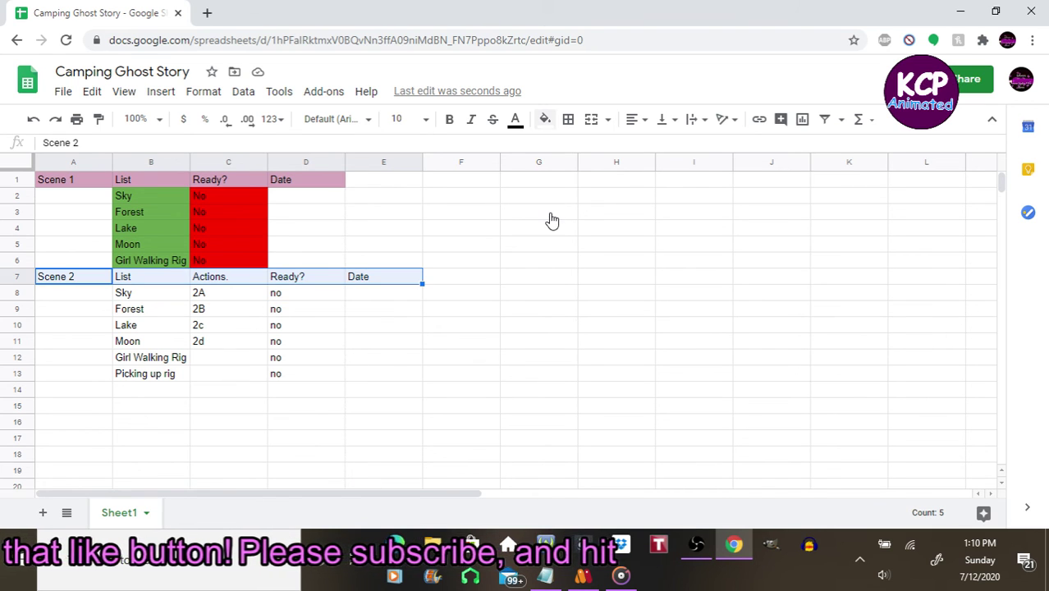
left_click(545, 119)
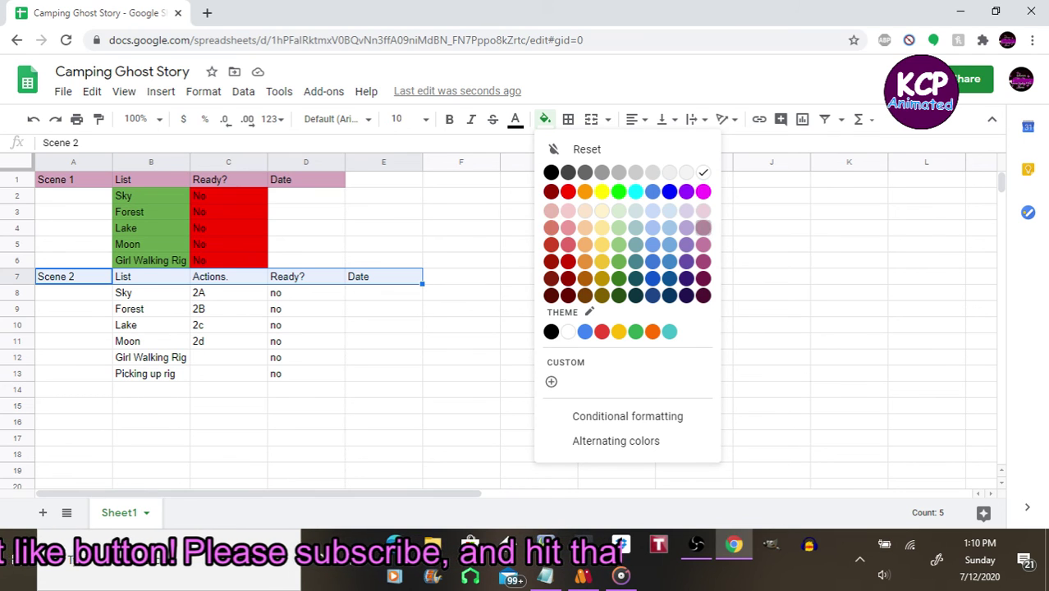
left_click(703, 227)
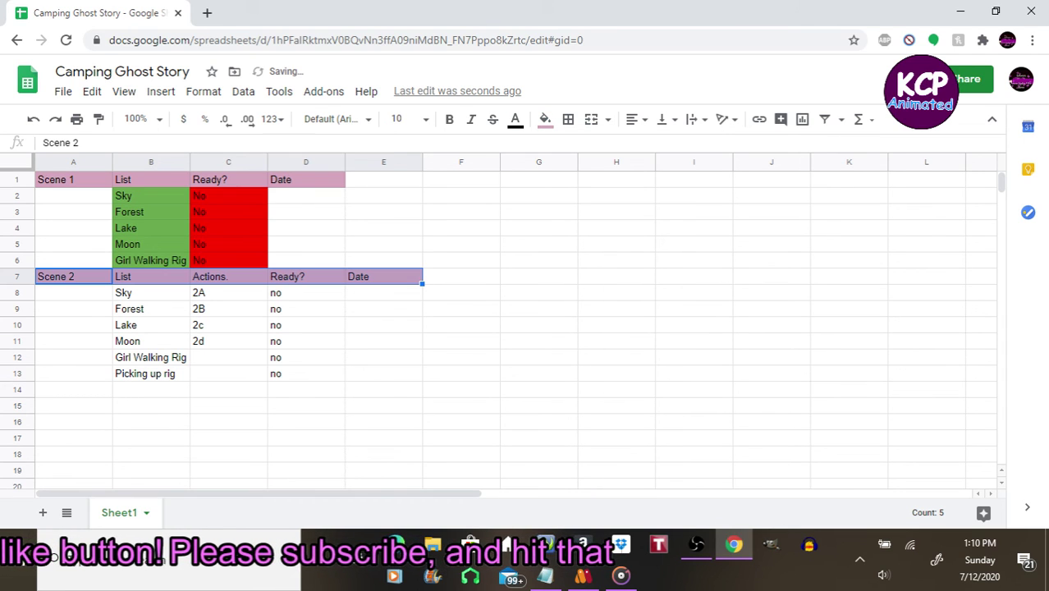
Step: Fill the Scene 2 list items, cells B8 to B13, with a light green
key("Down")
key("Right")
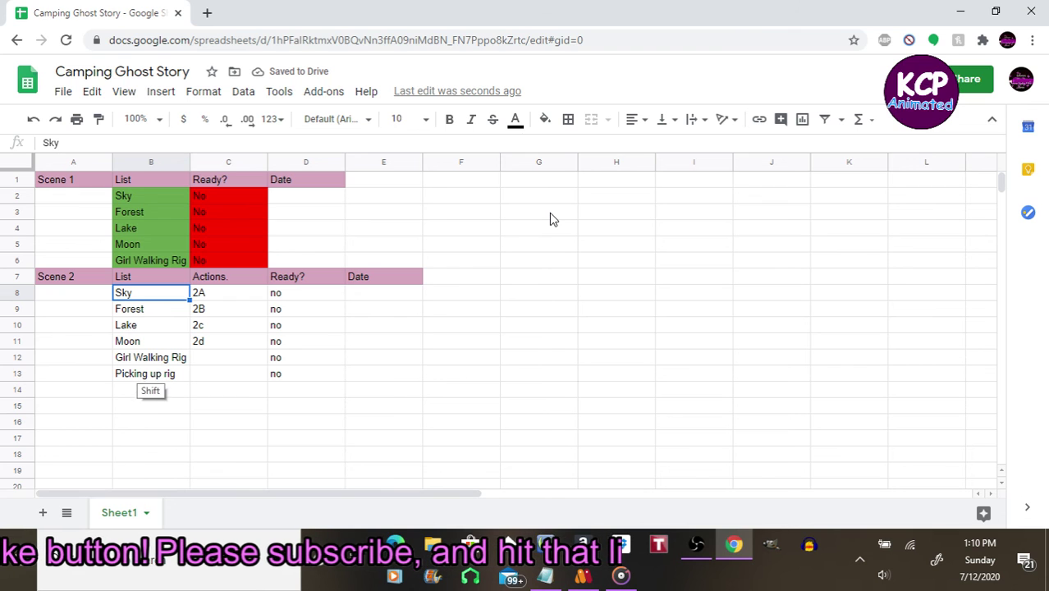
key("ctrl+shift+Down")
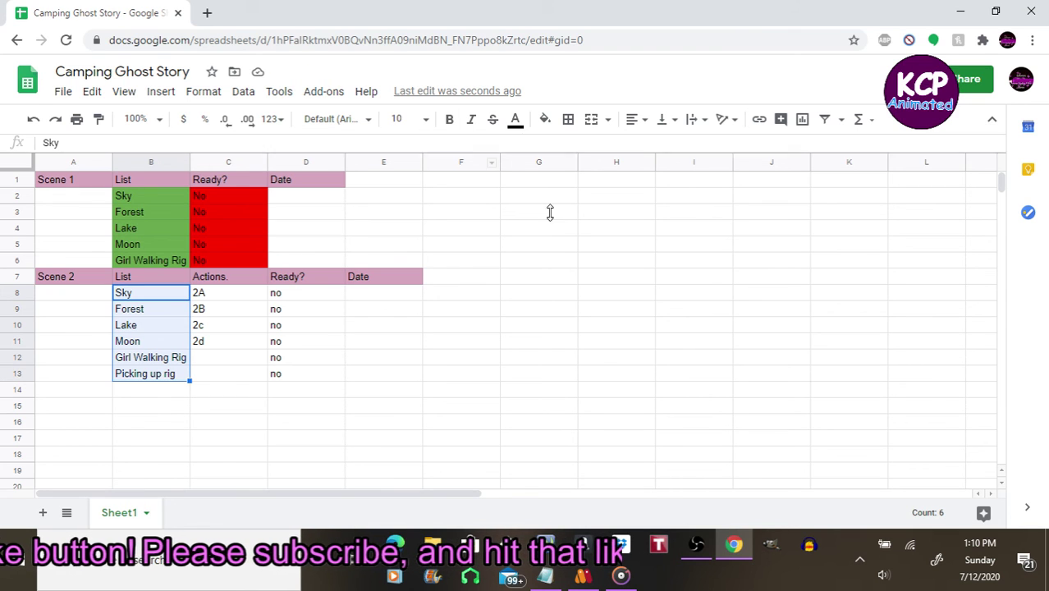
left_click(544, 119)
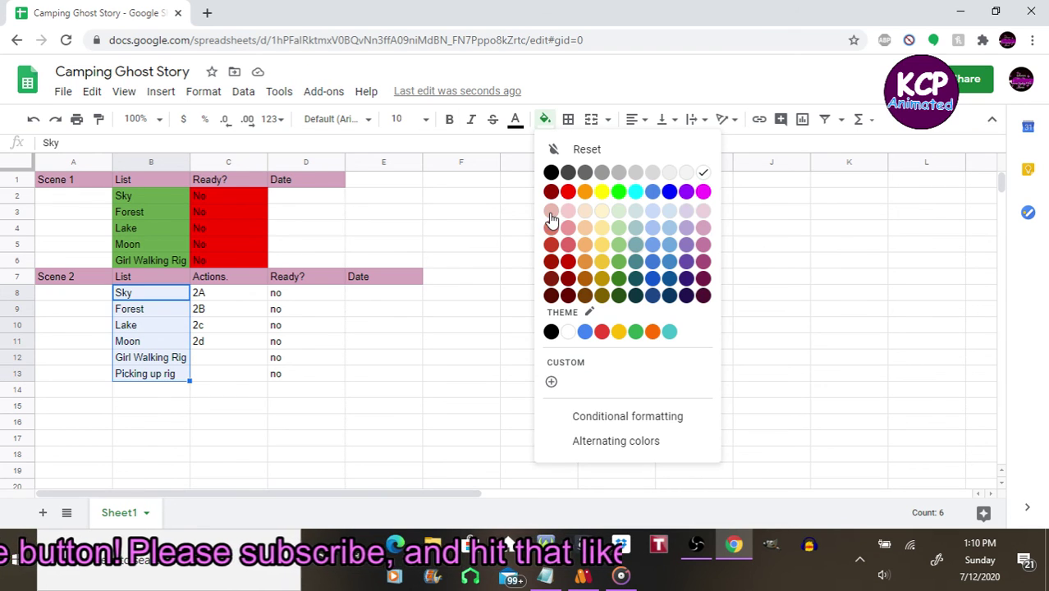
left_click(619, 245)
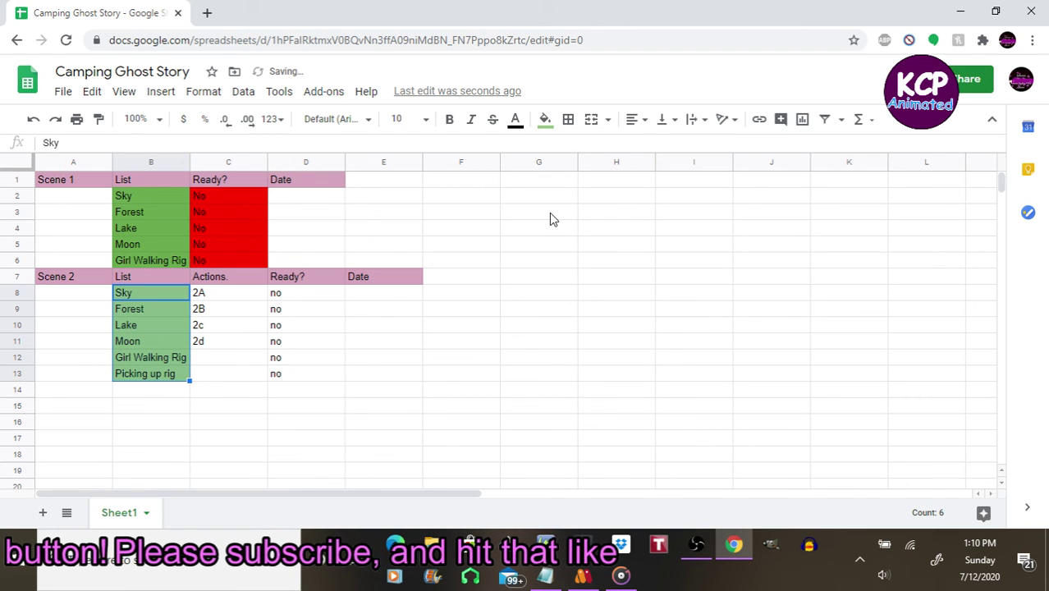
Step: Fill the Scene 2 action cells, C8 to C11, with yellow, declining to turn on Sticky Keys
key("Right")
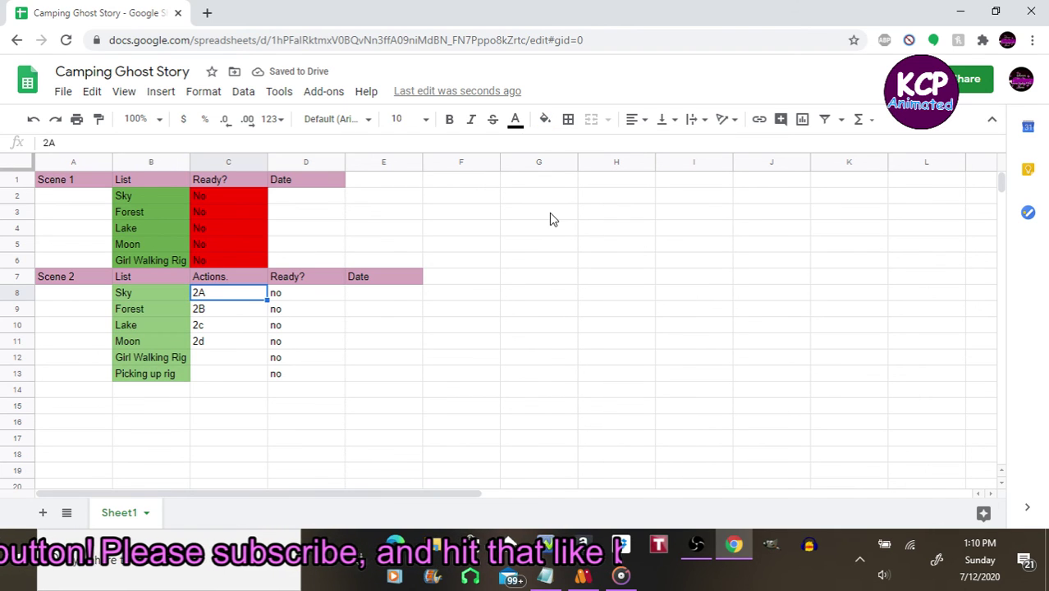
key("shift")
key("shift")
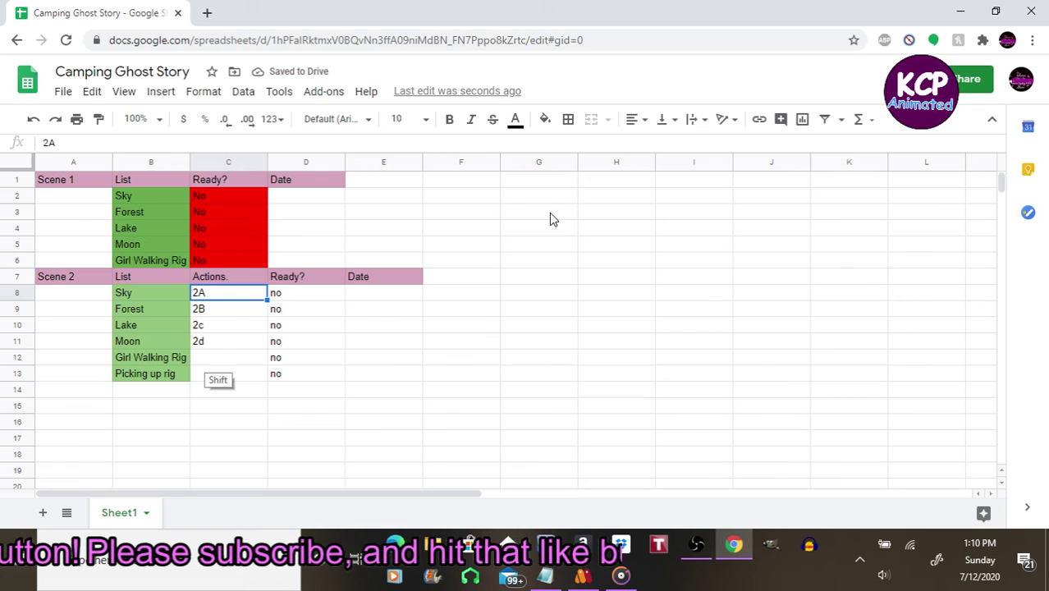
key("shift+Down")
key("shift+Down")
key("shift+Down")
key("shift")
key("shift")
key("shift")
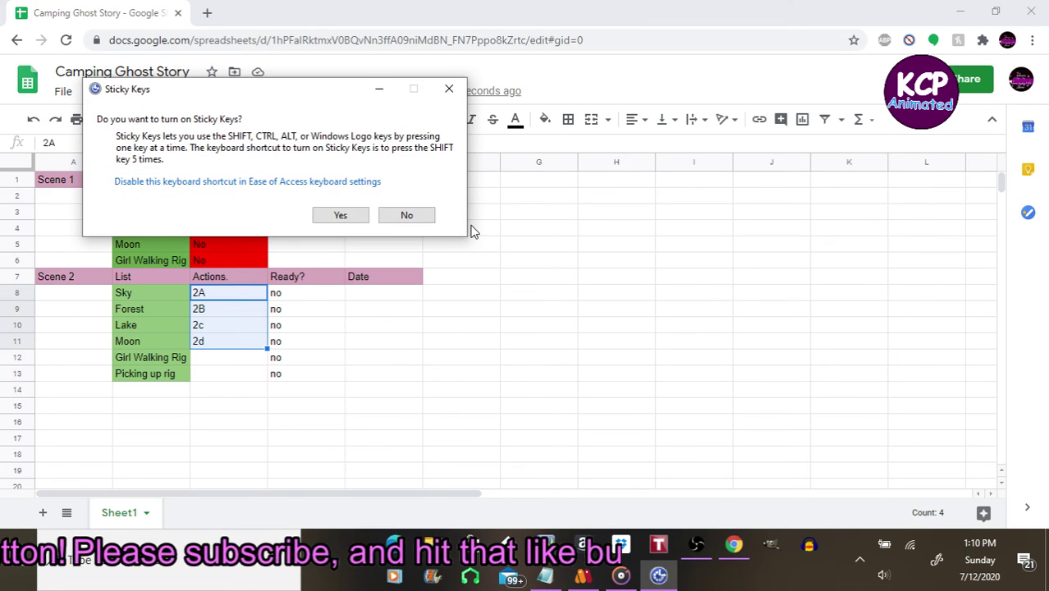
left_click(405, 216)
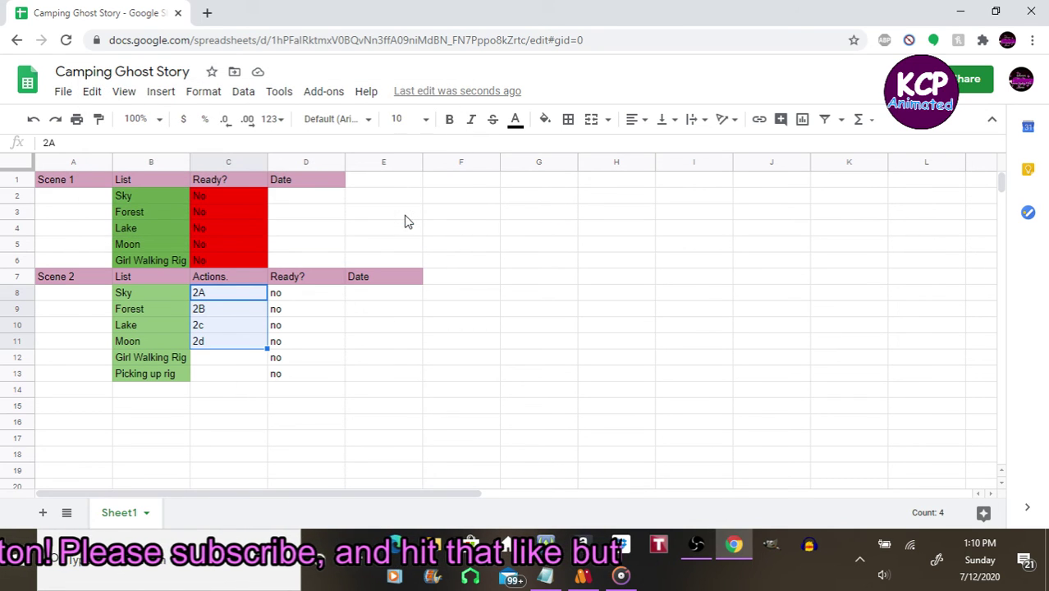
key("Return")
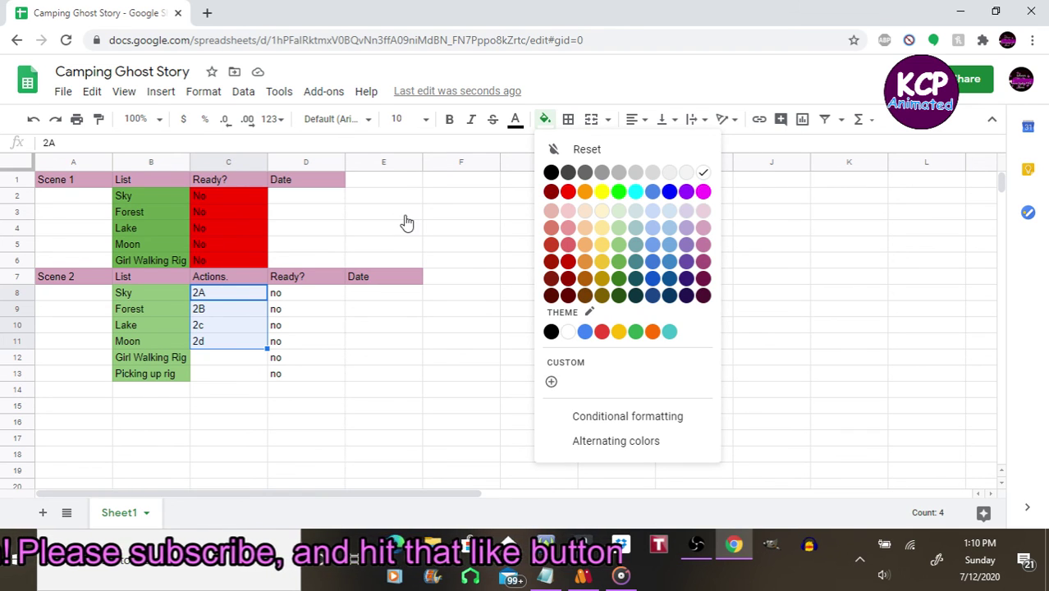
key("Return")
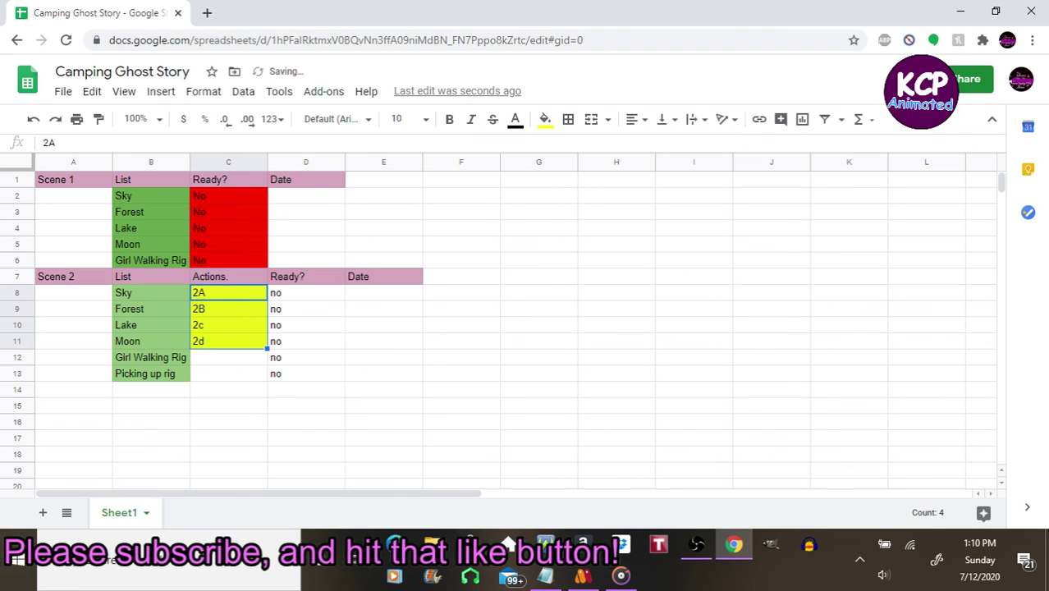
Step: Fill the Scene 2 Ready? entries, cells D8 to D13, with red and deselect the range
key("Right")
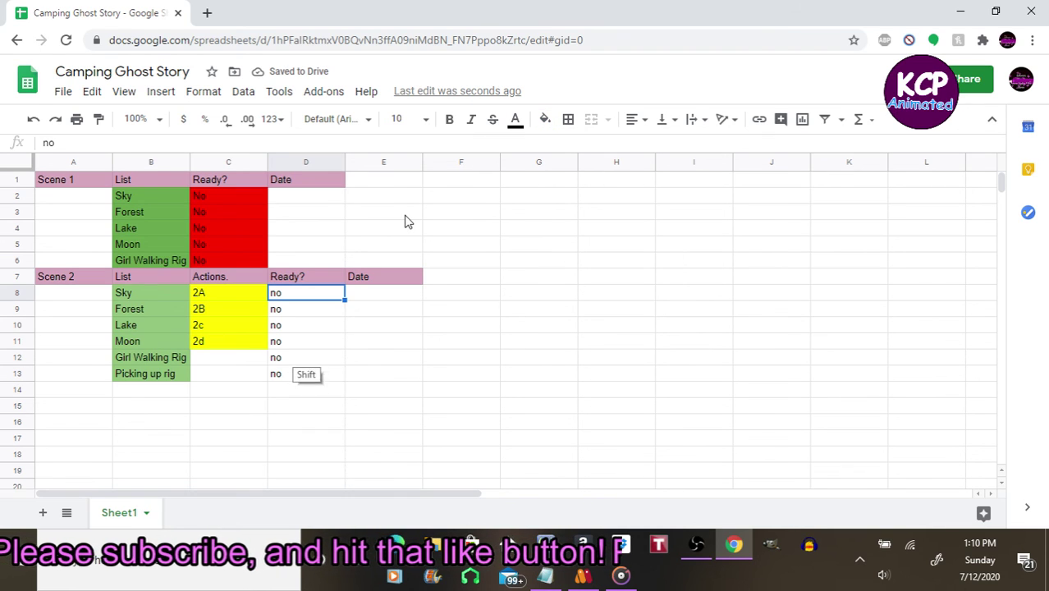
key("ctrl+shift+Down")
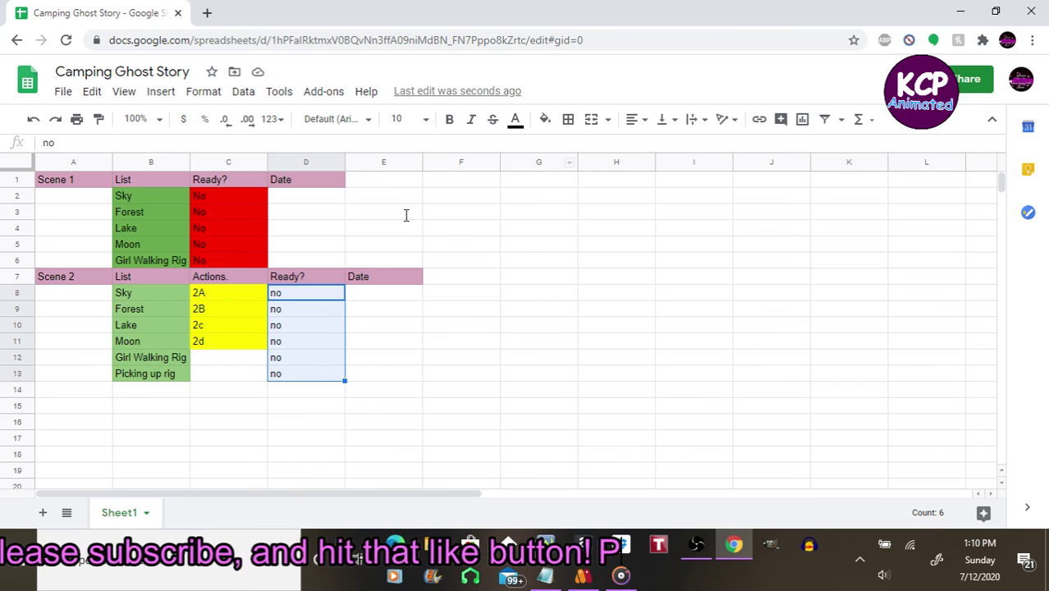
key("Return")
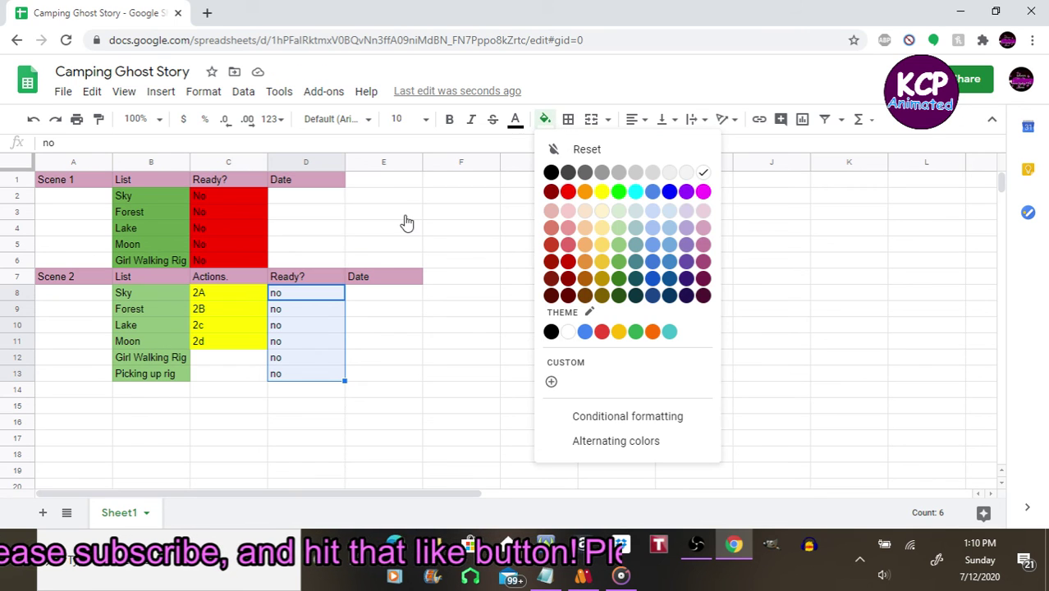
key("Down")
key("Right")
key("Return")
key("Up")
key("Up")
key("Right")
key("Right")
key("Right")
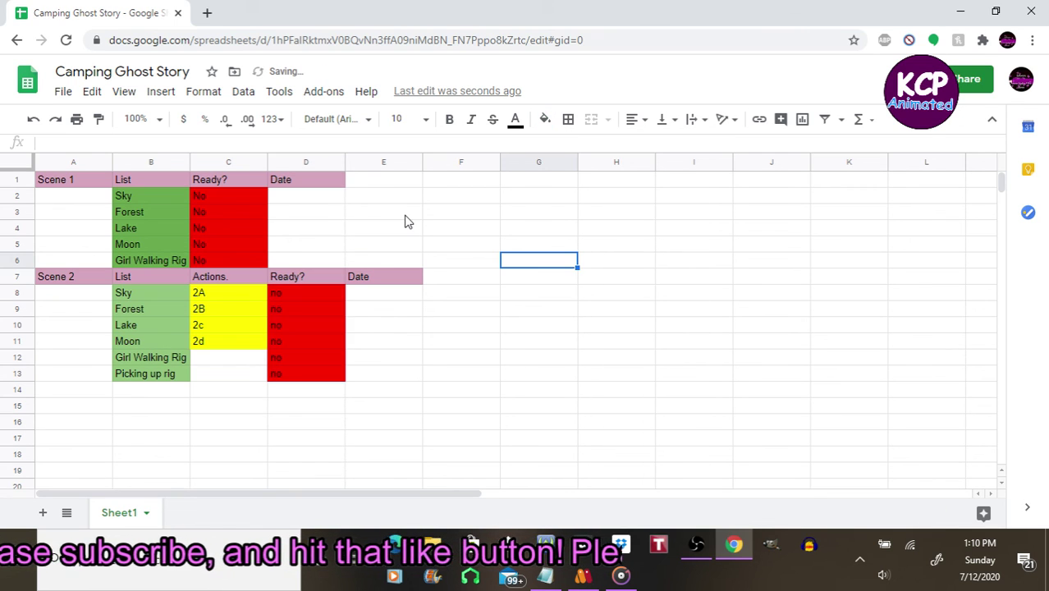